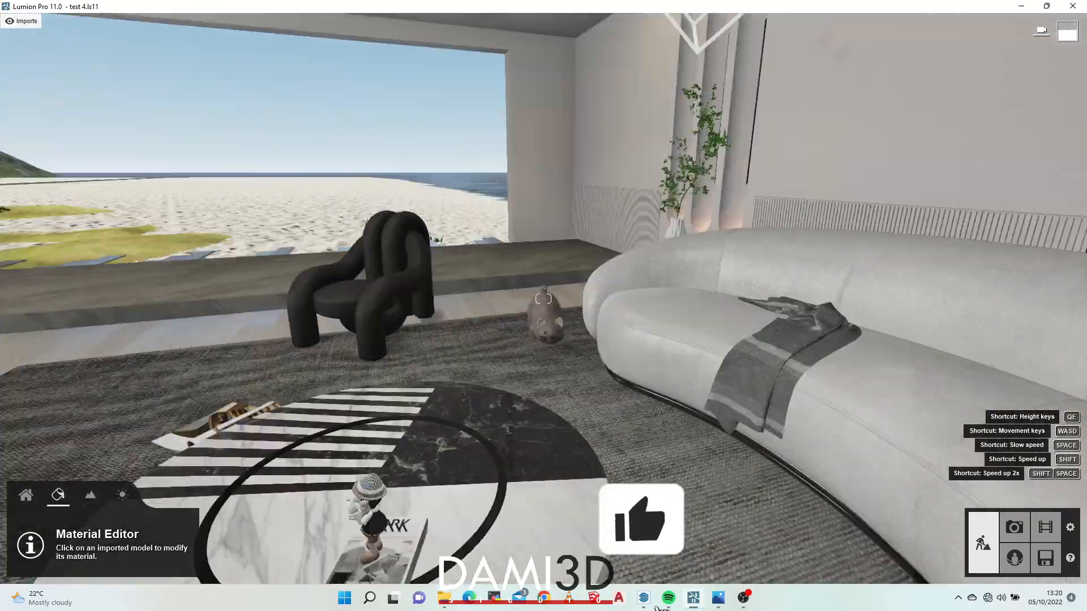
# Look over the living room around the armchair, rug, coffee tables and curved sofa.
pyautogui.press('w')
pyautogui.moveTo(543, 299); pyautogui.dragTo(719, 272, button='right')
pyautogui.press('w')
pyautogui.press('s')
pyautogui.press('q')
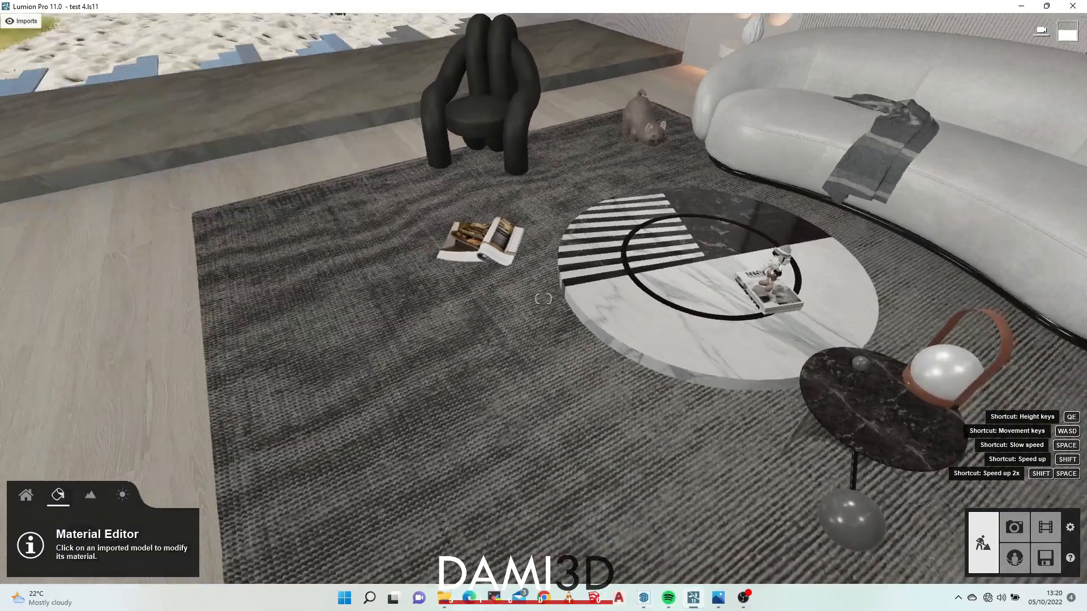
pyautogui.press('s')
pyautogui.moveTo(544, 299); pyautogui.dragTo(634, 249, button='right')
pyautogui.press('w')
pyautogui.press('s')
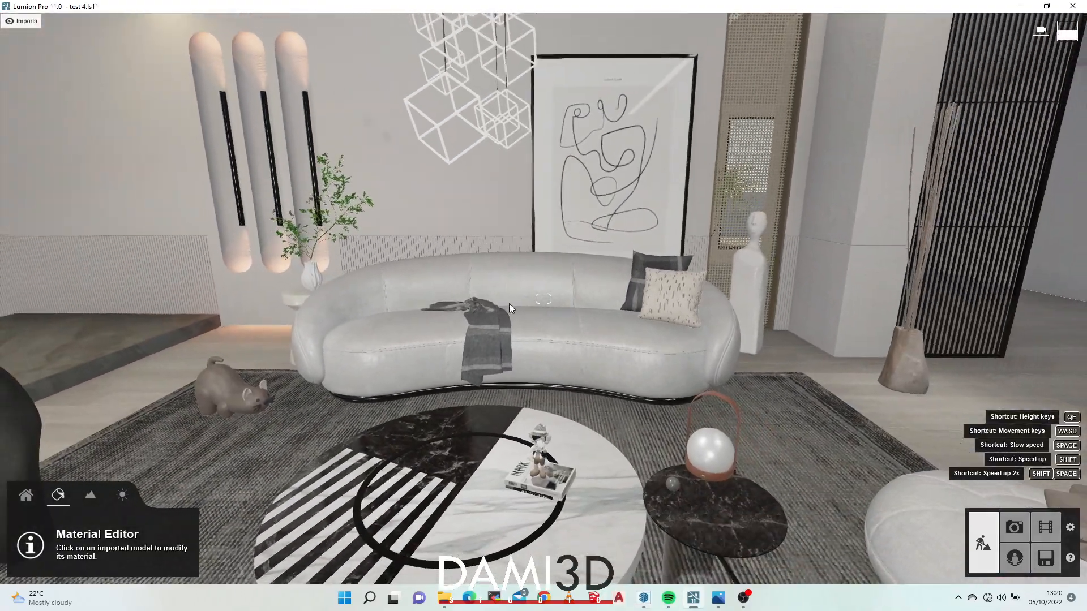
# Open the curved sofa fabric's material settings and inspect the weave up close.
pyautogui.press('w')
pyautogui.moveTo(469, 327)
pyautogui.mouseDown(button='right')
pyautogui.moveTo(373, 326)
pyautogui.moveTo(460, 332)
pyautogui.mouseUp(button='right')
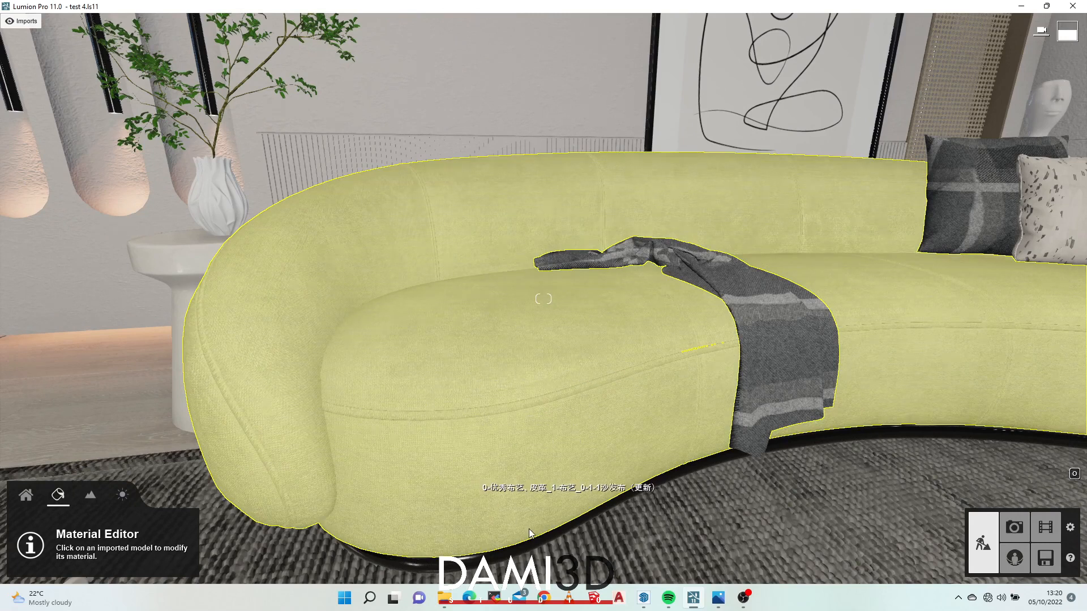
pyautogui.click(529, 532)
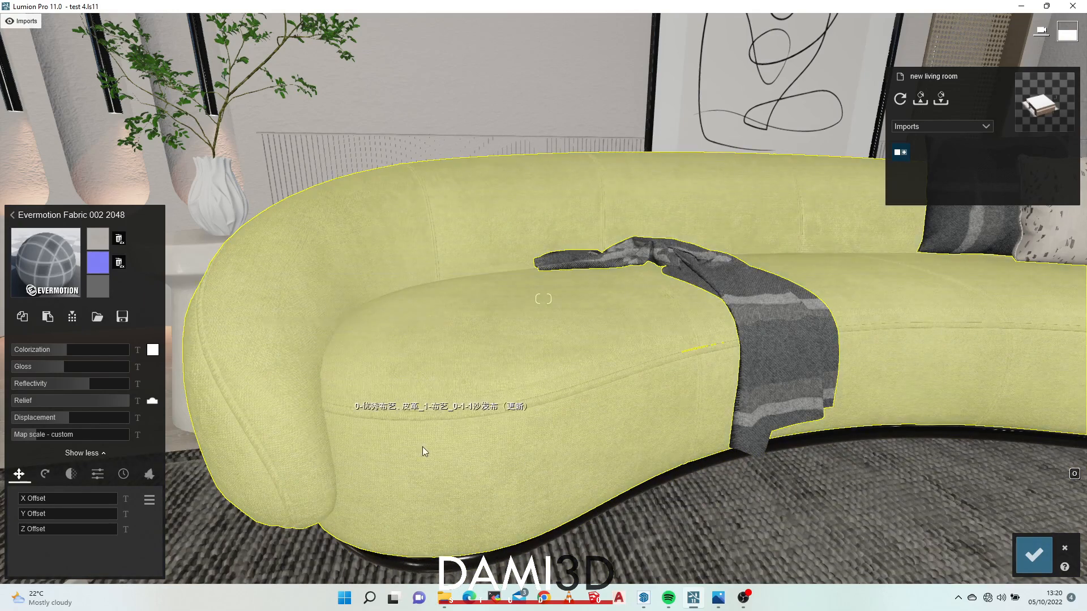
pyautogui.moveTo(424, 446); pyautogui.dragTo(368, 447, button='right')
pyautogui.press('w')
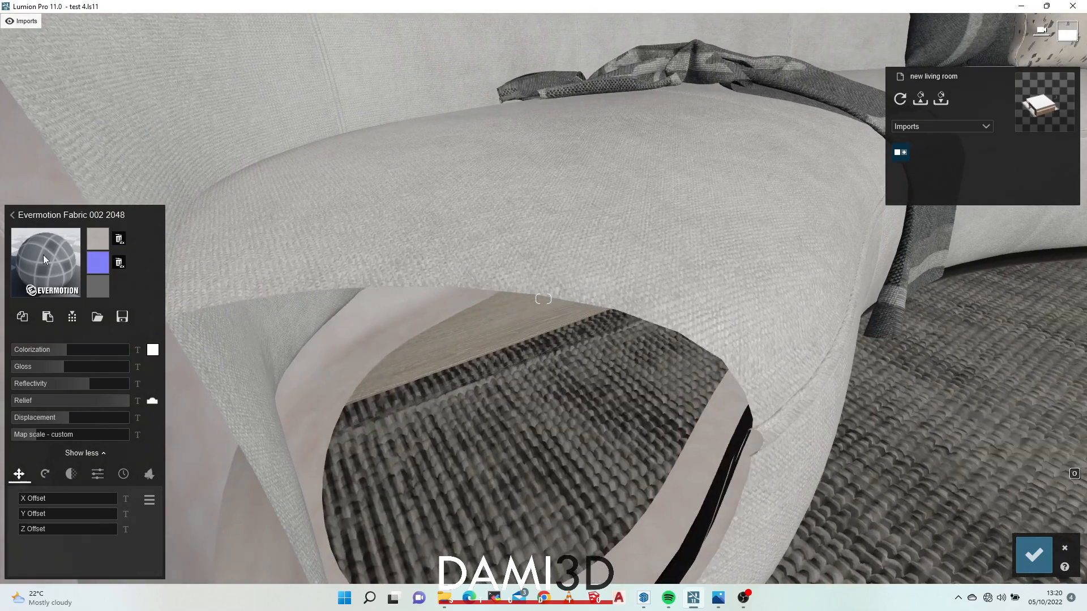
pyautogui.press('s')
# Replace the sofa fabric with the Imported Material type from the material library.
pyautogui.click(57, 265)
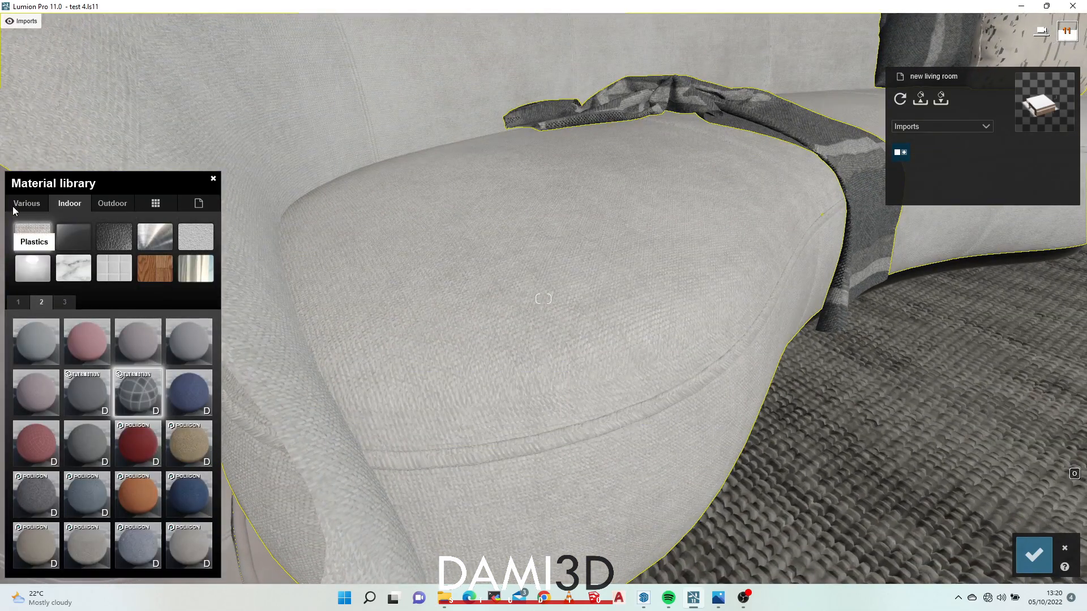
pyautogui.click(200, 204)
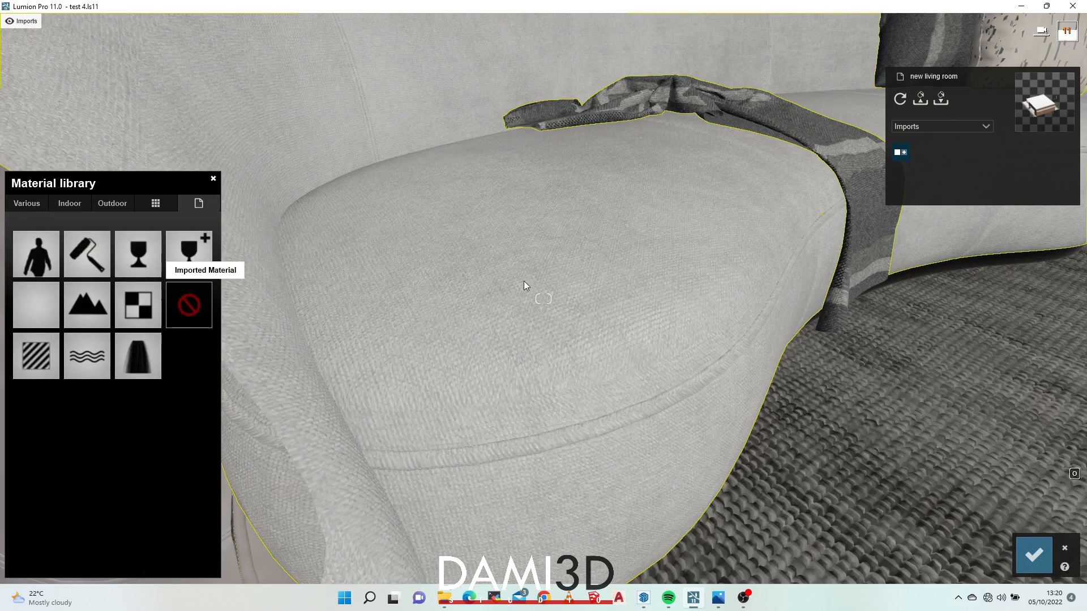
pyautogui.scroll(-3, 555, 304)
pyautogui.moveTo(555, 306); pyautogui.dragTo(610, 336, button='right')
pyautogui.scroll(4, 556, 306)
pyautogui.scroll(-4, 594, 325)
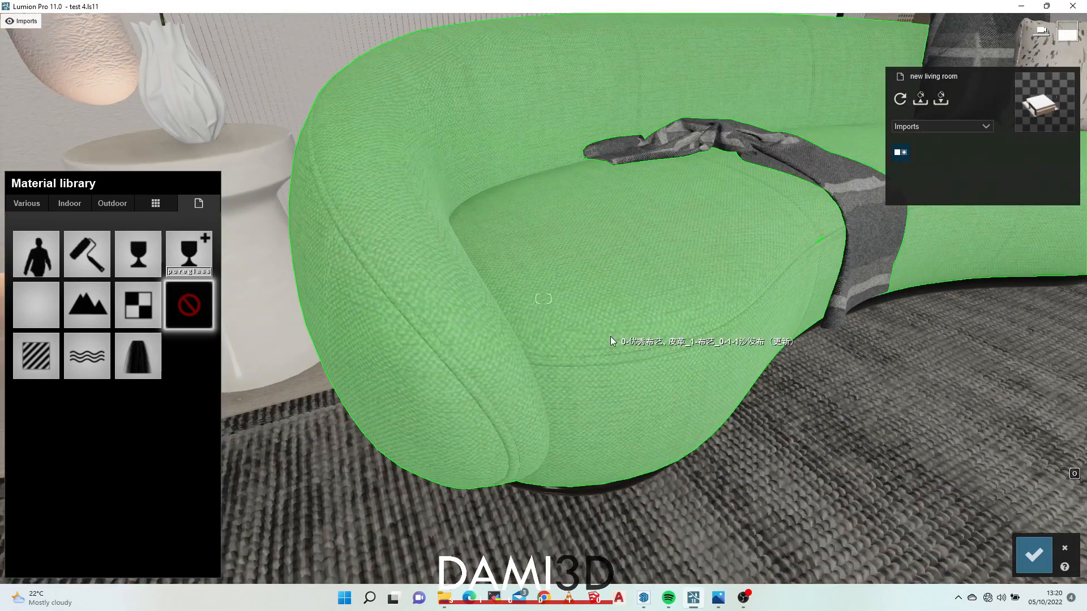
# Assign the dark grey plaid Evermotion Fabric 002 2048 from the indoor fabrics' second page to the sofa.
pyautogui.click(436, 360)
pyautogui.click(68, 203)
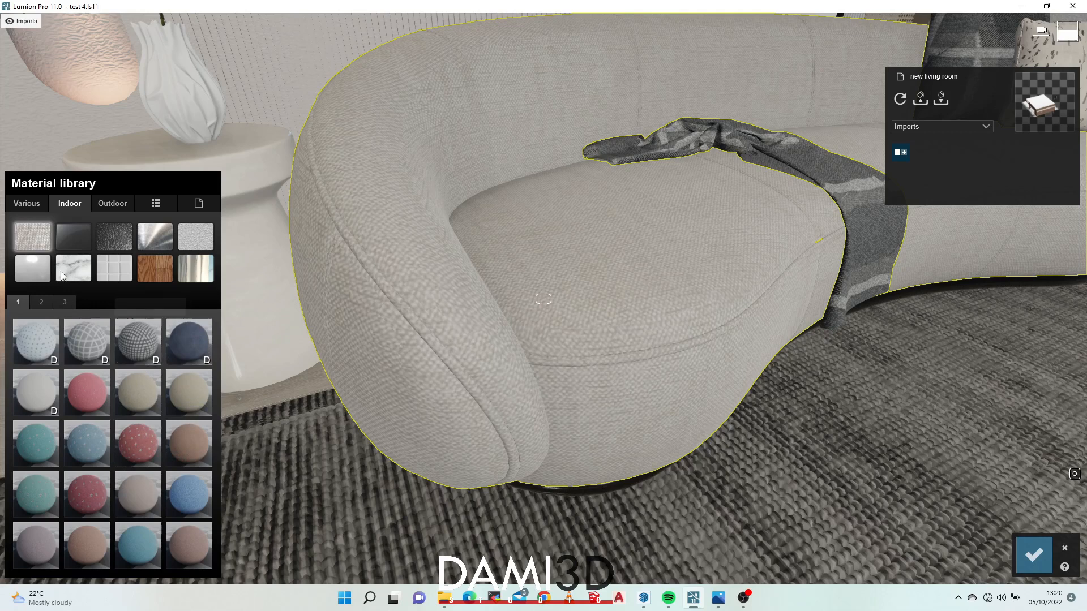
pyautogui.click(42, 304)
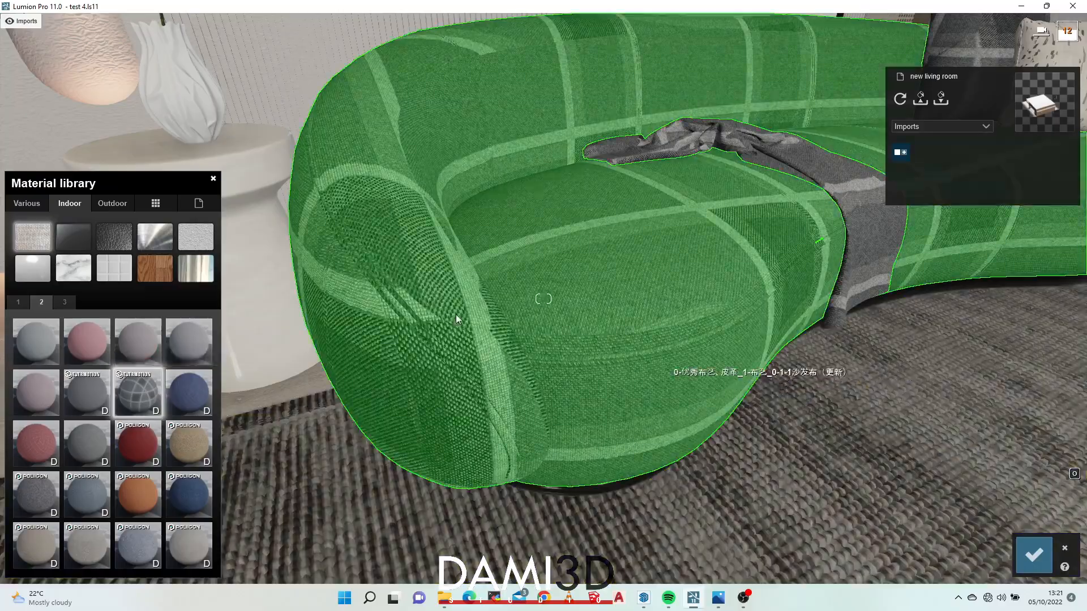
pyautogui.moveTo(457, 314)
pyautogui.mouseDown(button='right')
pyautogui.moveTo(396, 317)
pyautogui.moveTo(526, 312)
pyautogui.moveTo(457, 317)
pyautogui.mouseUp(button='right')
pyautogui.press('s')
pyautogui.press('w')
pyautogui.moveTo(470, 368); pyautogui.dragTo(477, 379, button='right')
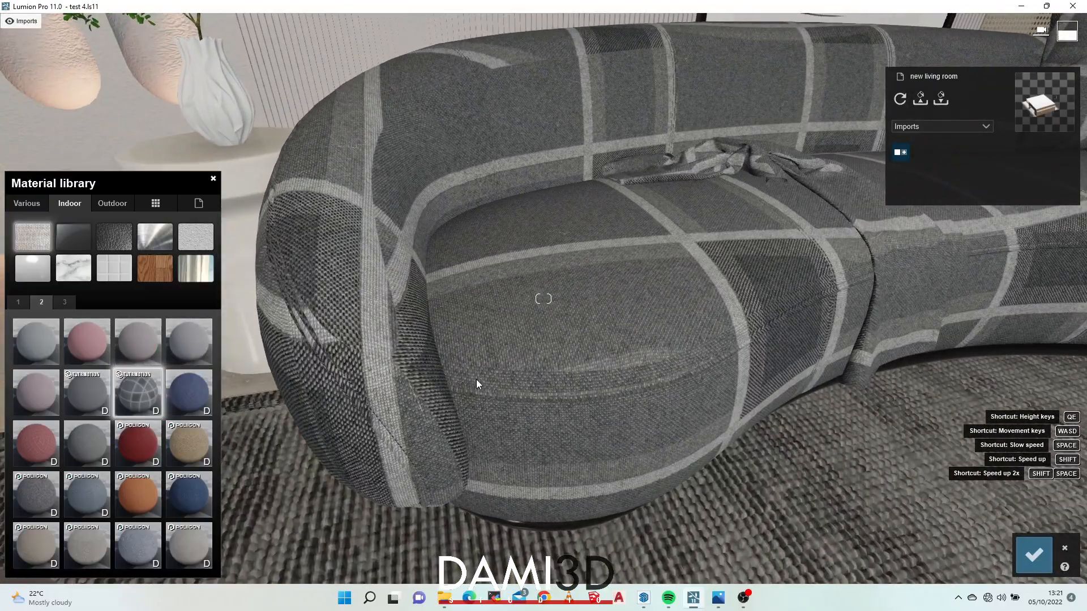
pyautogui.scroll(3, 478, 379)
pyautogui.scroll(-2, 484, 367)
pyautogui.scroll(-3, 483, 348)
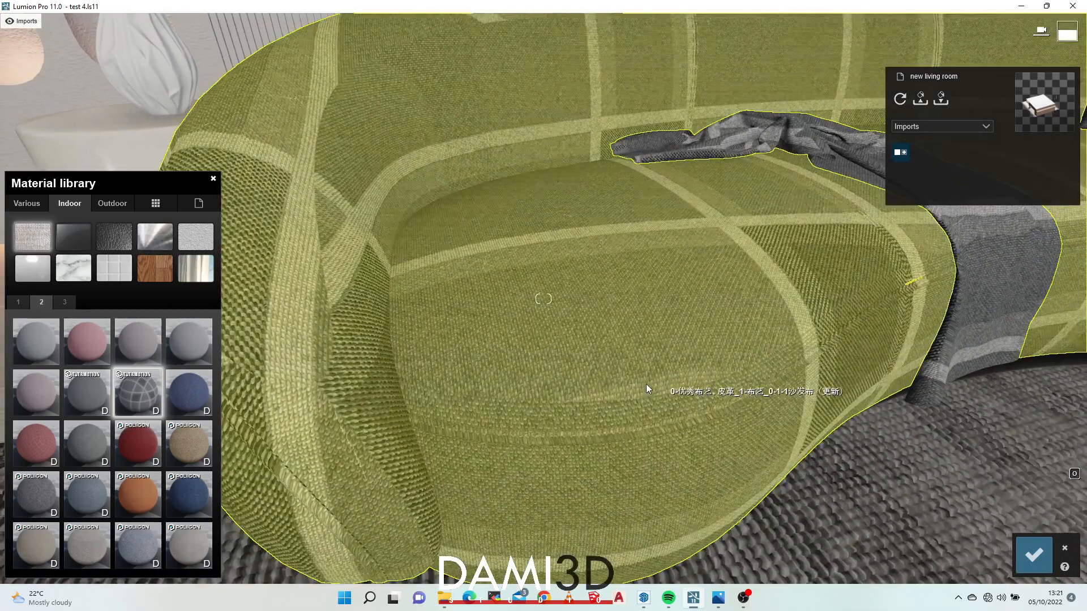
# Open the plaid sofa fabric's material settings, preview its normal map and inspect the relief on the sofa.
pyautogui.click(646, 384)
pyautogui.moveTo(104, 269)
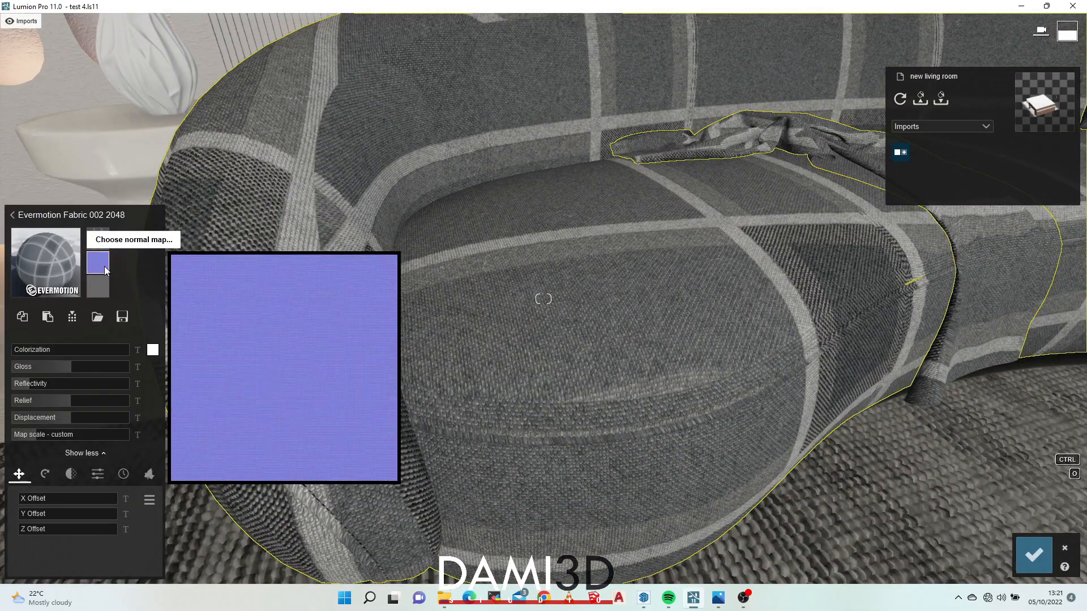
pyautogui.moveTo(104, 297)
pyautogui.press('s')
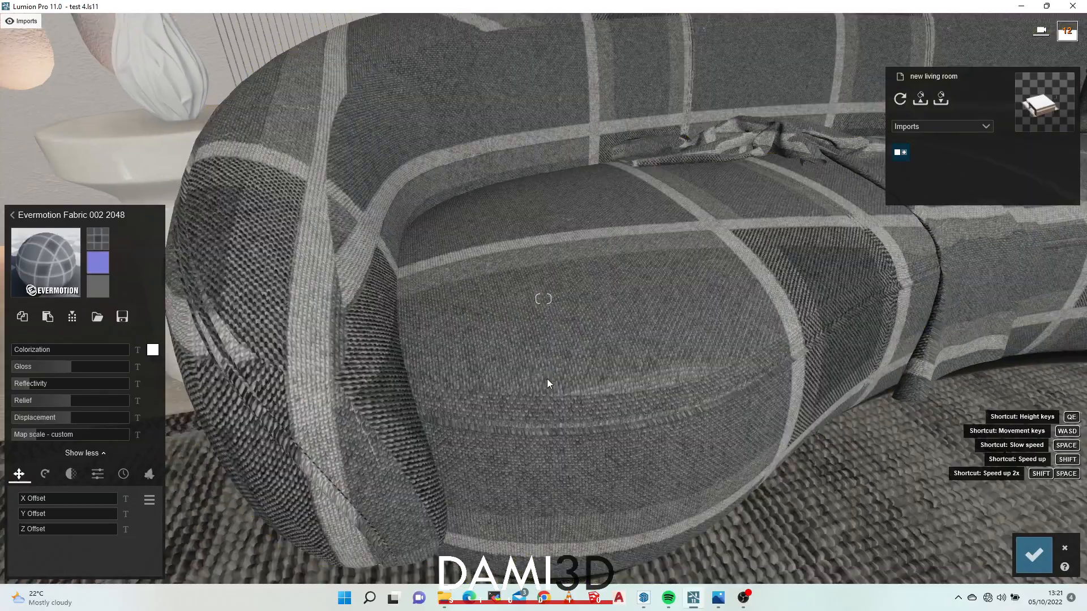
pyautogui.moveTo(553, 399); pyautogui.dragTo(538, 373, button='right')
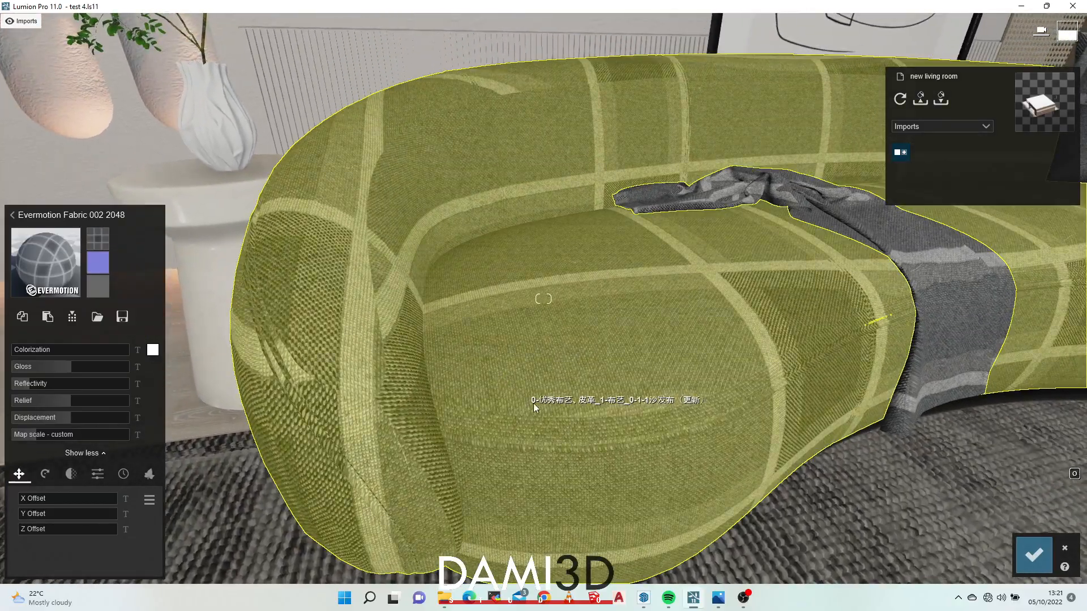
pyautogui.press('w')
pyautogui.press('s')
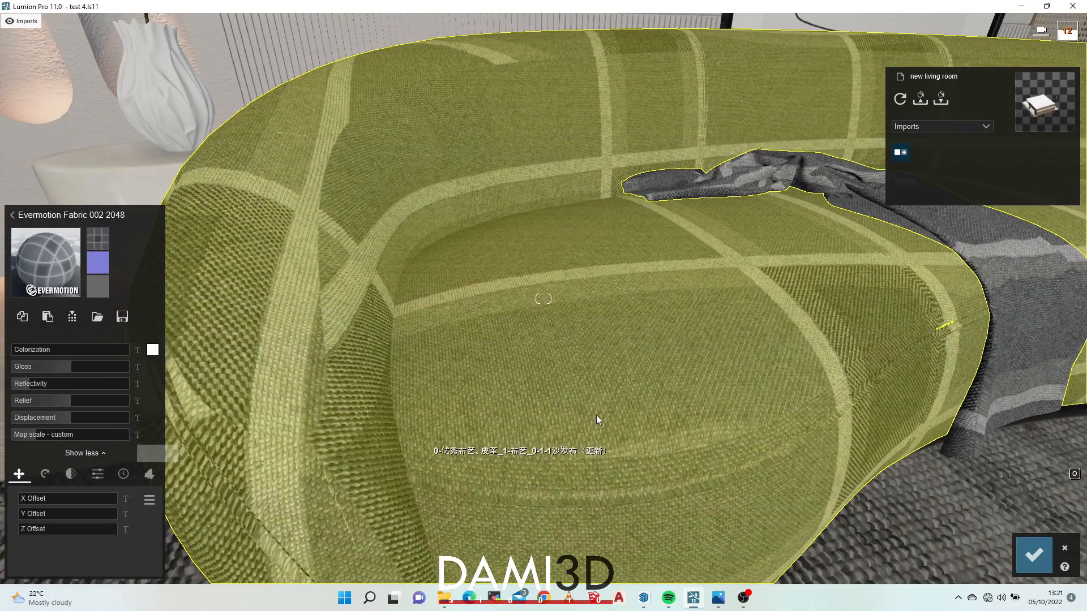
pyautogui.press('s')
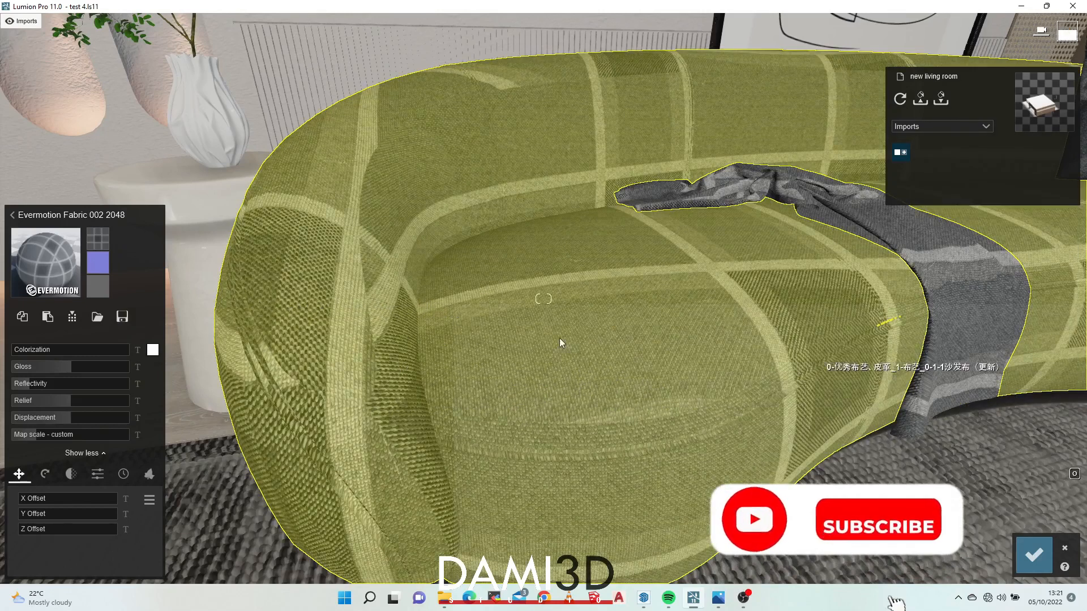
# Preview the plaid fabric's color map and open the file chooser for replacing it.
pyautogui.moveTo(107, 245)
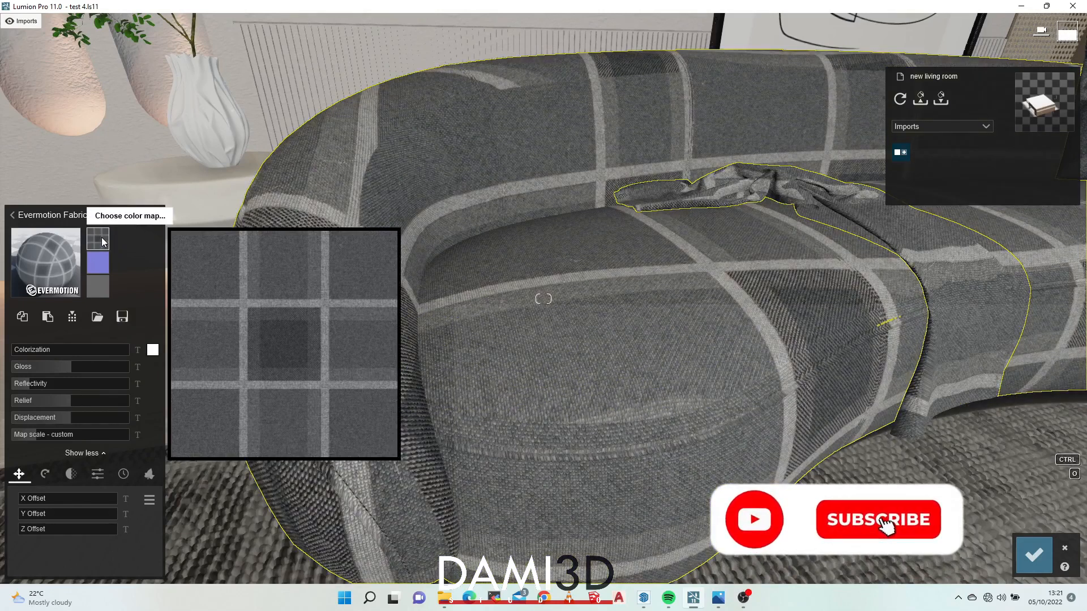
pyautogui.click(103, 241)
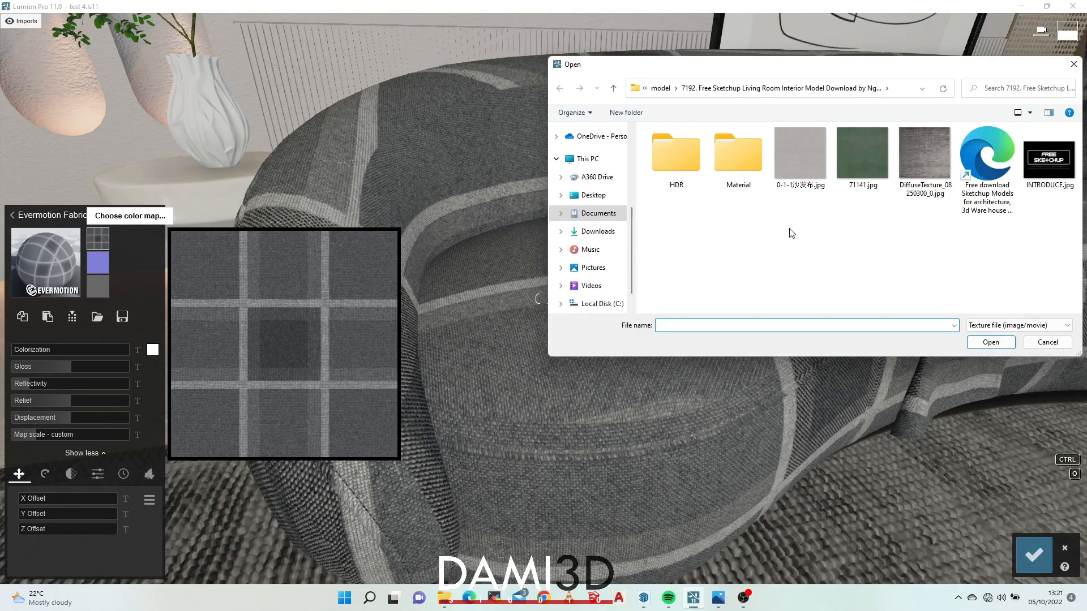
pyautogui.moveTo(1082, 68); pyautogui.dragTo(1079, 68)
pyautogui.click(1072, 64)
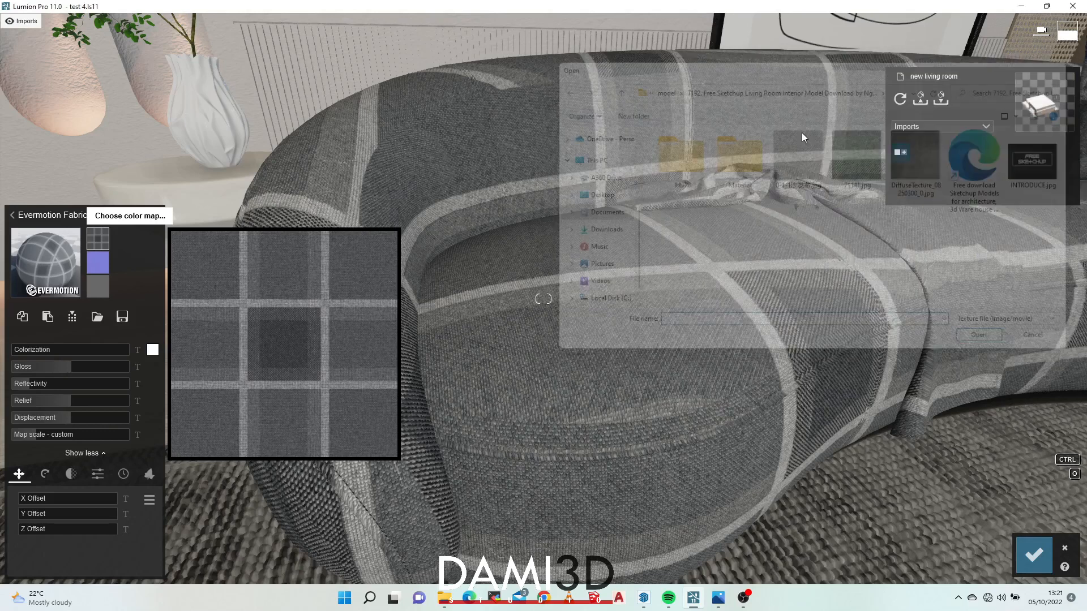
pyautogui.click(90, 242)
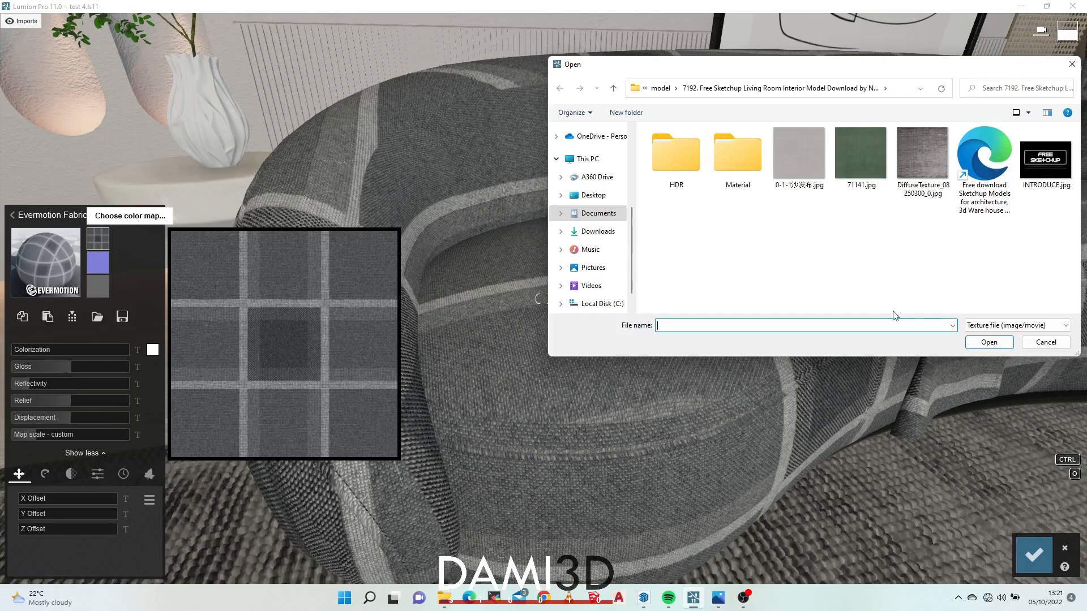
# Switch to the new living room.skp model in SketchUp and examine the sofa's original fabric texture up close.
pyautogui.moveTo(645, 601)
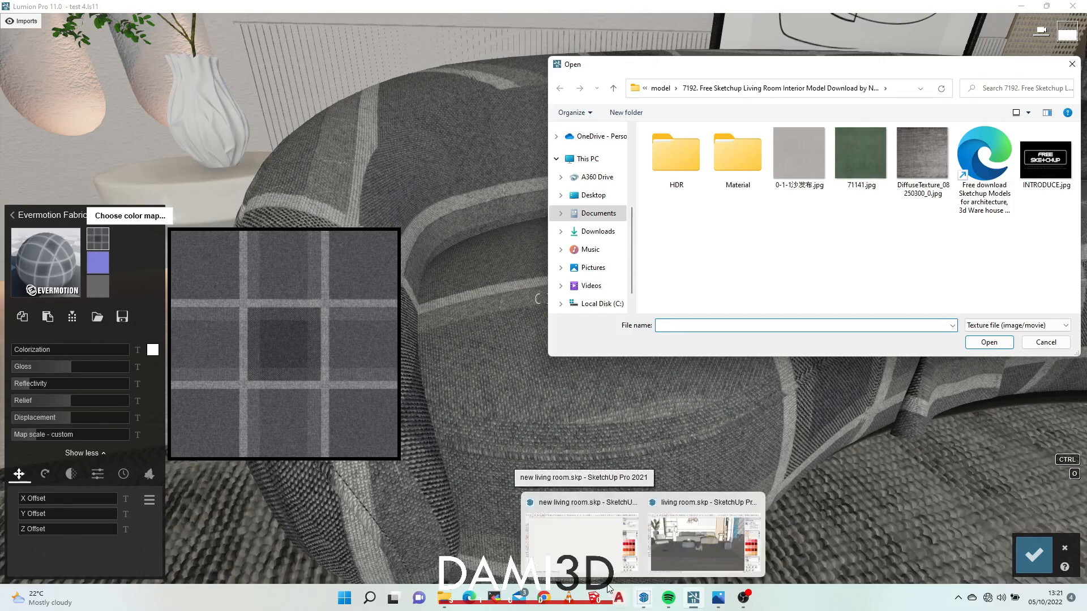
pyautogui.click(537, 509)
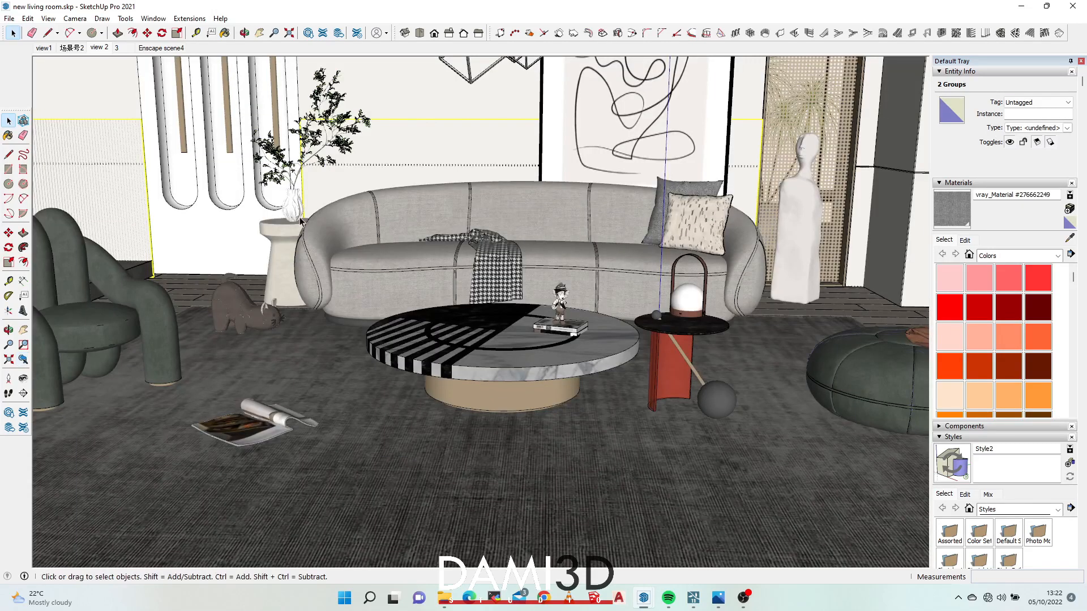
pyautogui.scroll(6, 300, 221)
pyautogui.moveTo(315, 308)
pyautogui.mouseDown(button='middle')
pyautogui.moveTo(412, 303)
pyautogui.moveTo(482, 353)
pyautogui.mouseUp(button='middle')
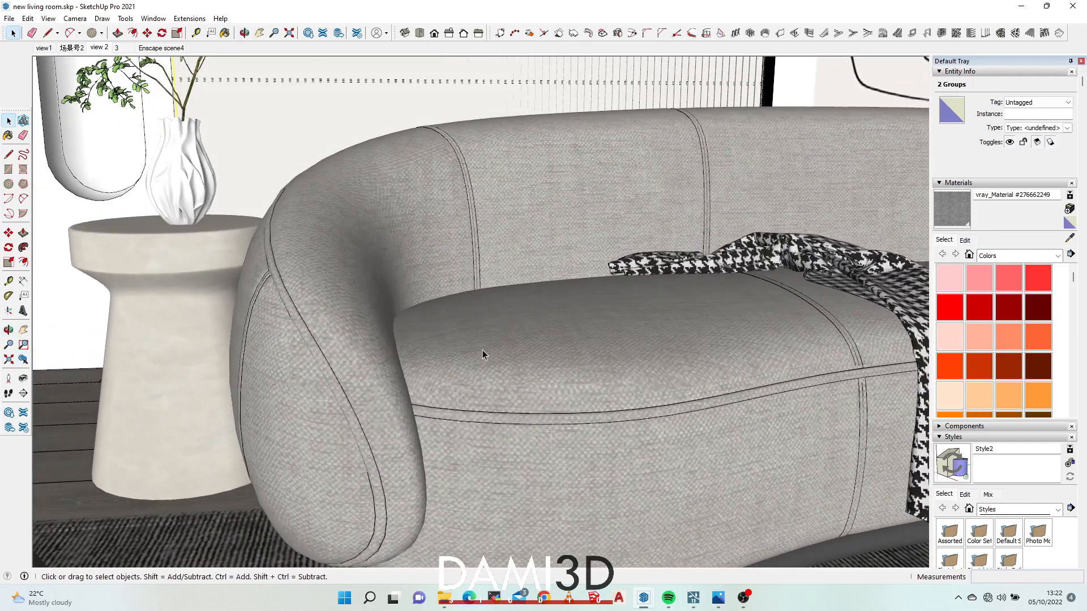
pyautogui.moveTo(388, 175)
pyautogui.mouseDown(button='middle')
pyautogui.moveTo(485, 342)
pyautogui.moveTo(476, 345)
pyautogui.mouseUp(button='middle')
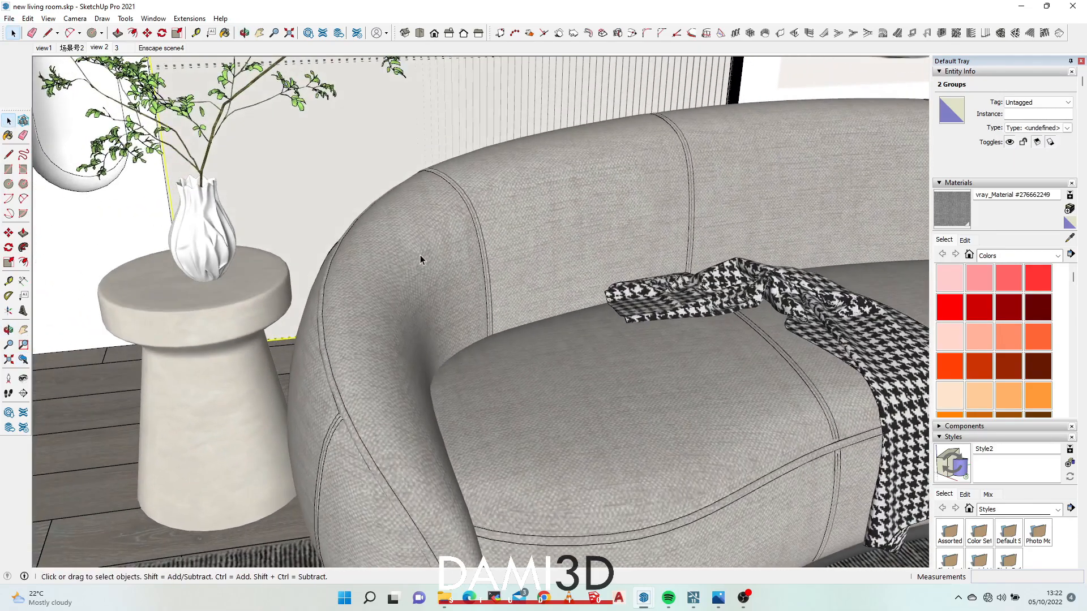
pyautogui.scroll(-2, 420, 254)
pyautogui.scroll(2, 543, 491)
pyautogui.scroll(1, 561, 477)
pyautogui.scroll(-3, 493, 344)
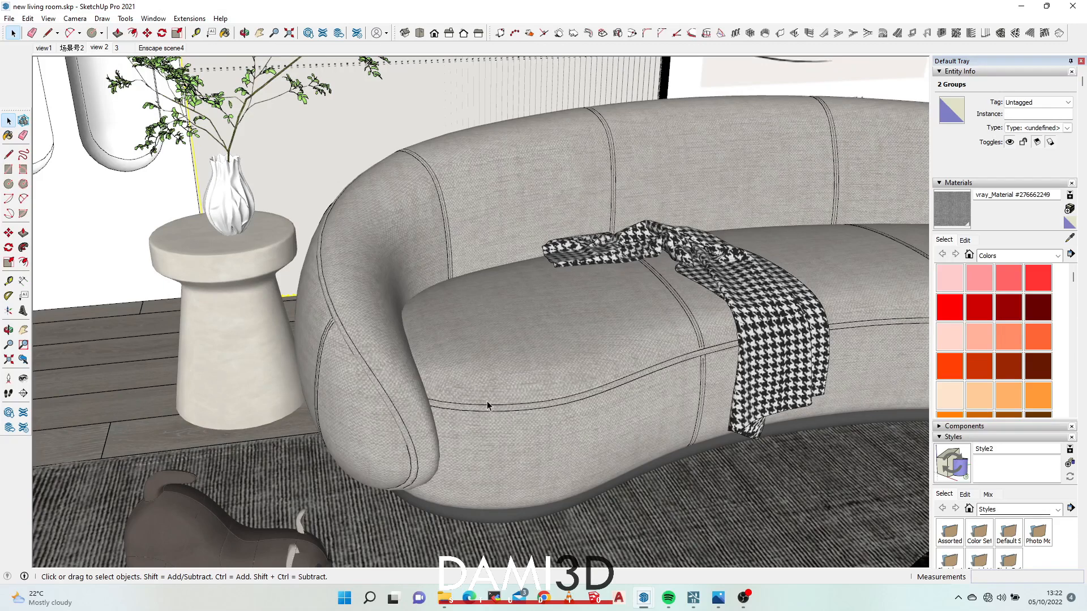
# Sample the sofa's fabric material with the Paint Bucket eyedropper and open it for editing.
pyautogui.click(9, 136)
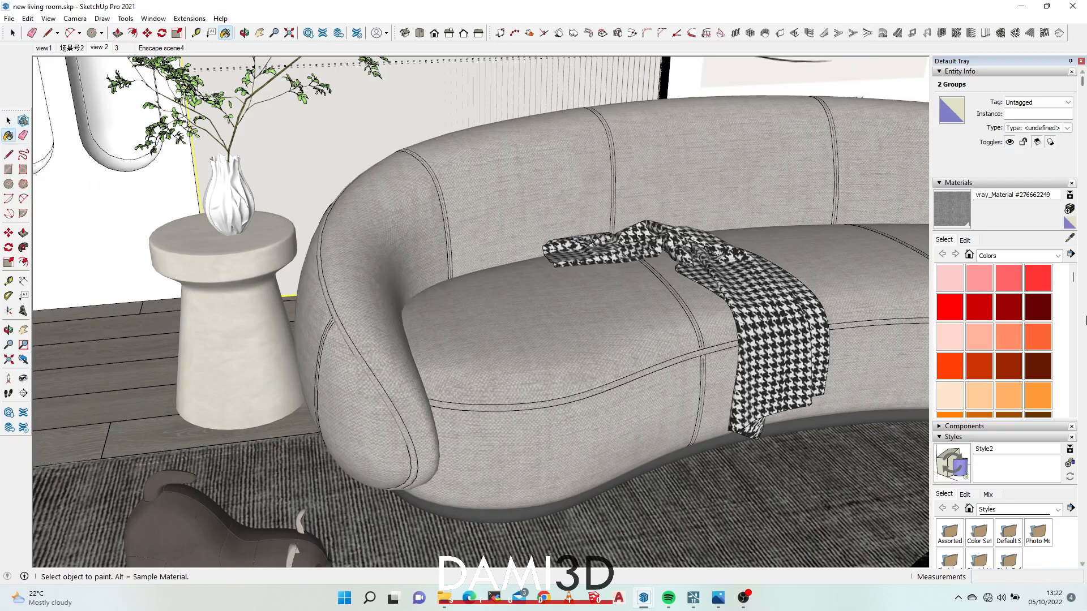
pyautogui.click(1072, 239)
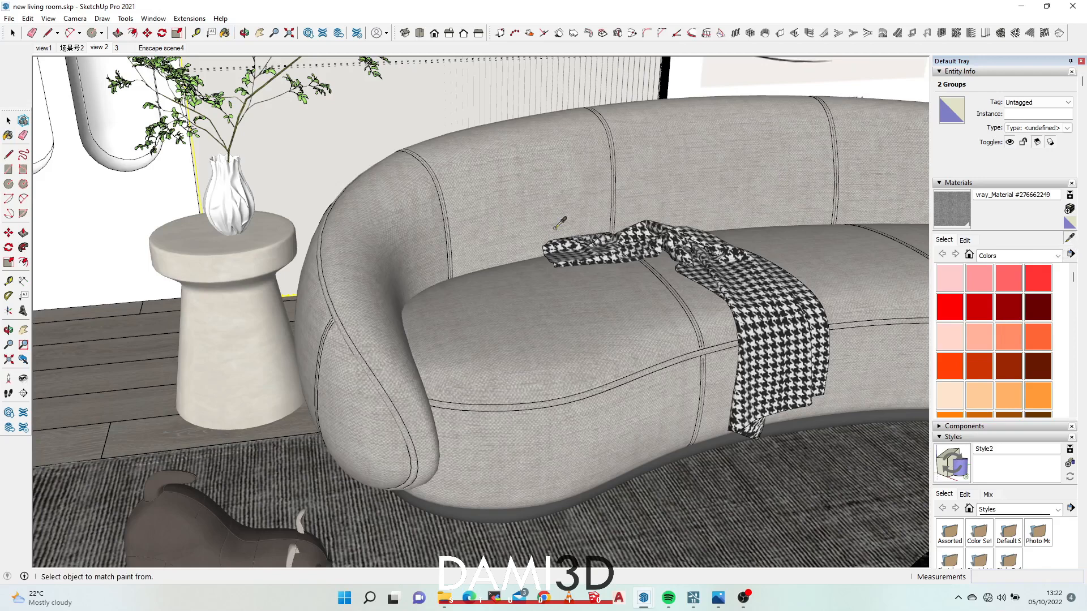
pyautogui.click(490, 356)
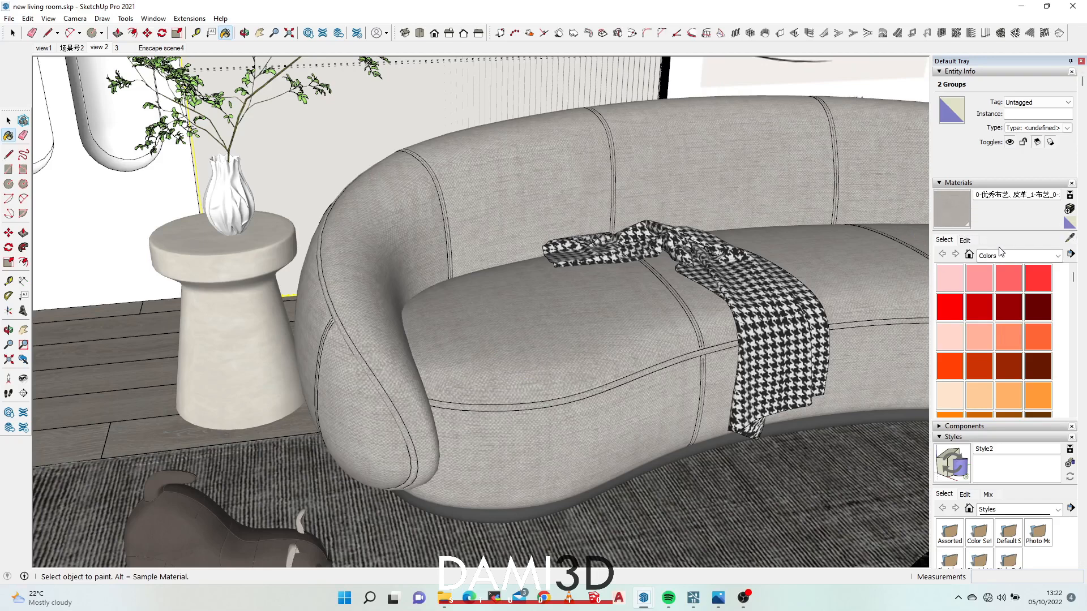
pyautogui.click(965, 240)
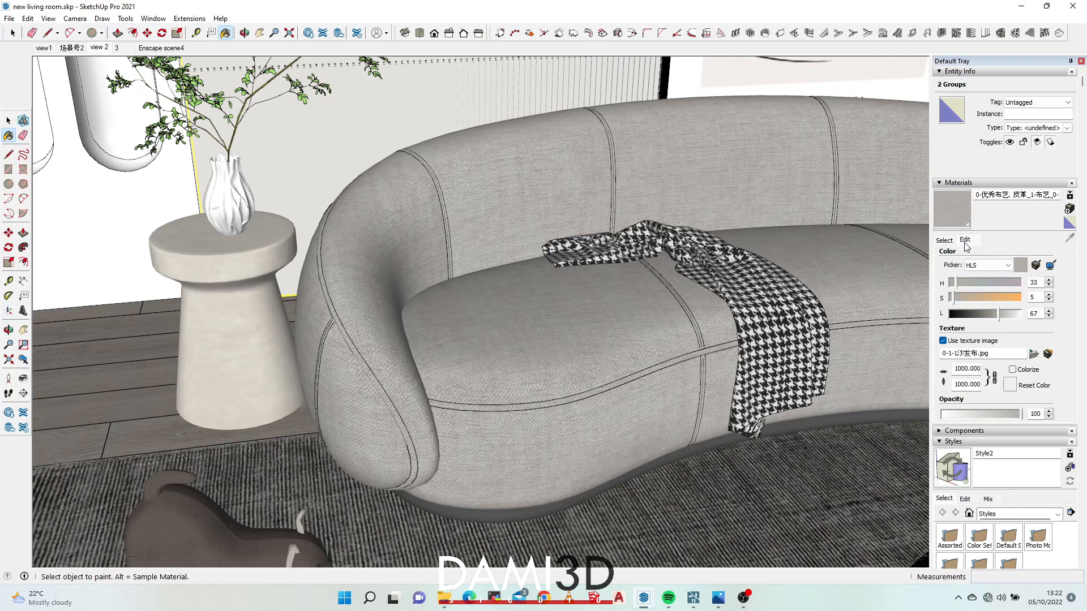
# Open the sofa fabric's texture image in the external image editor and try saving a copy as a JPG.
pyautogui.click(1048, 354)
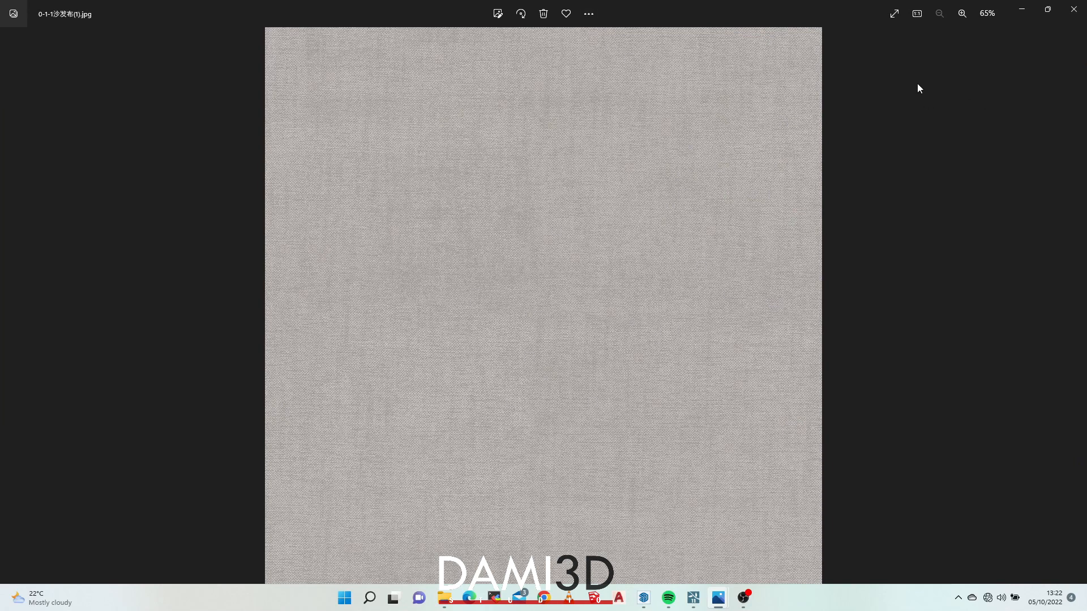
pyautogui.click(589, 12)
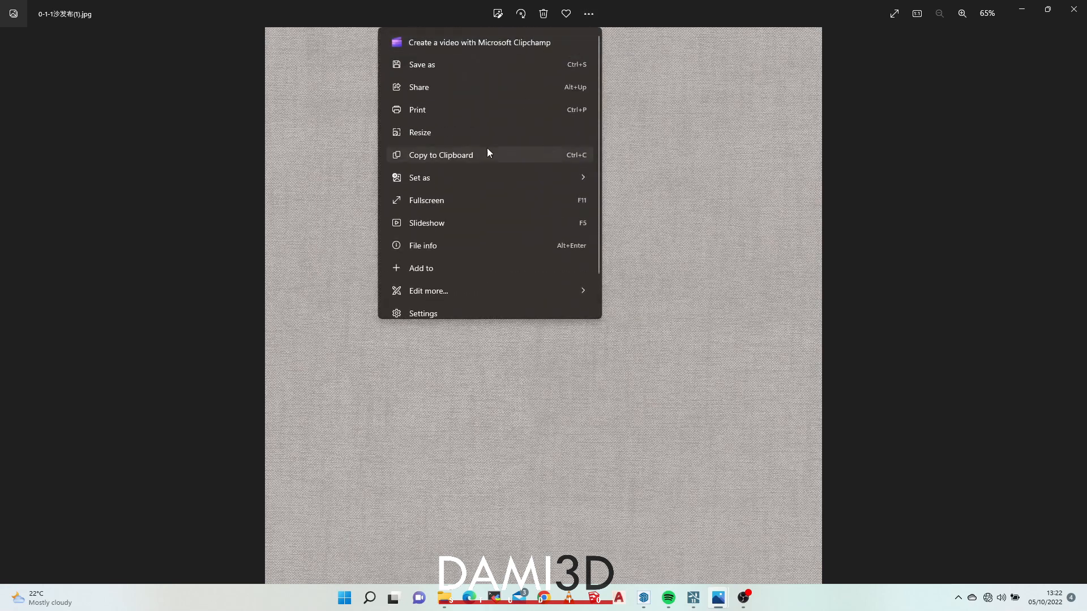
pyautogui.click(463, 65)
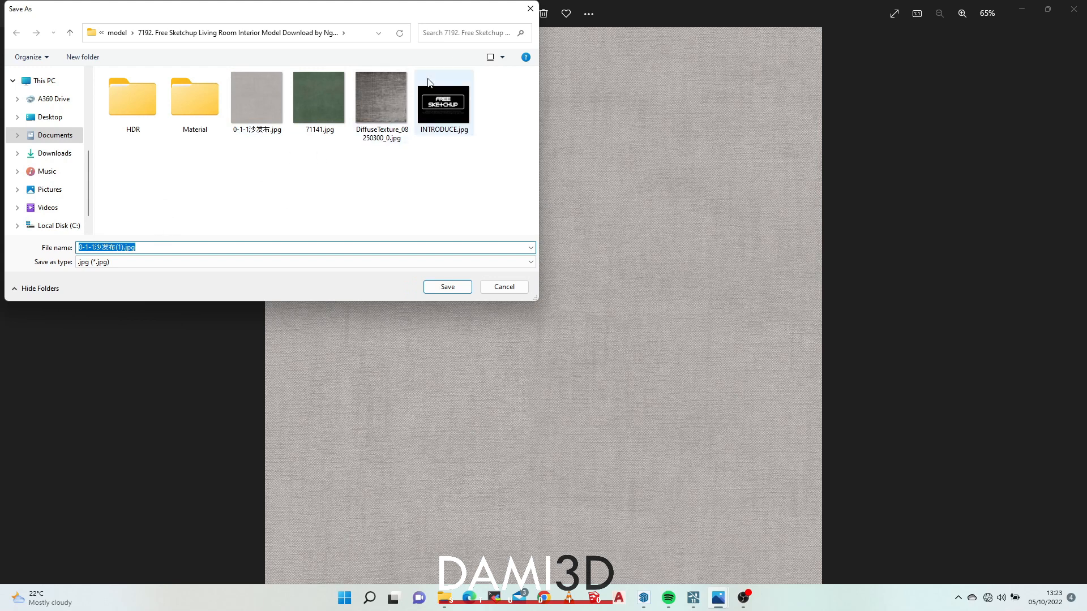
pyautogui.click(530, 8)
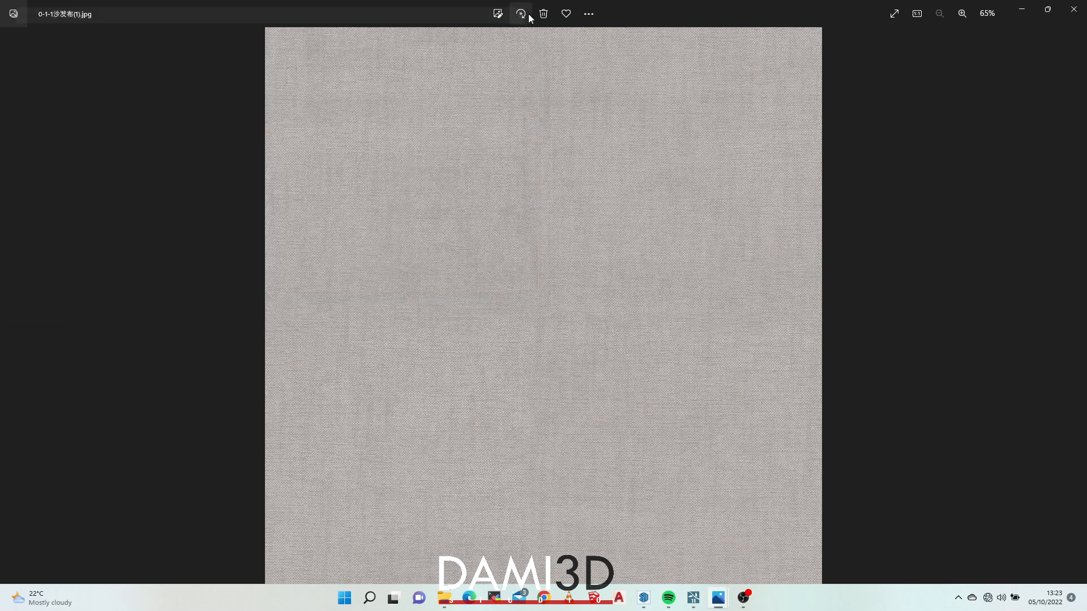
pyautogui.click(1013, 15)
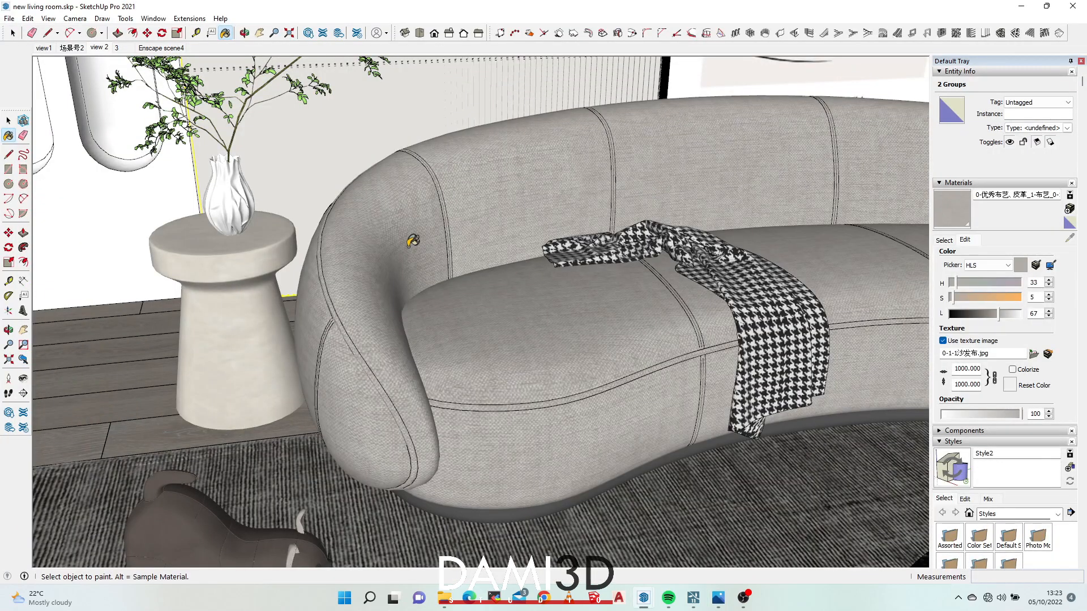
# Switch back to Lumion and replace the sofa fabric's color map with 0-1-1沙发布.jpg.
pyautogui.scroll(-6, 413, 241)
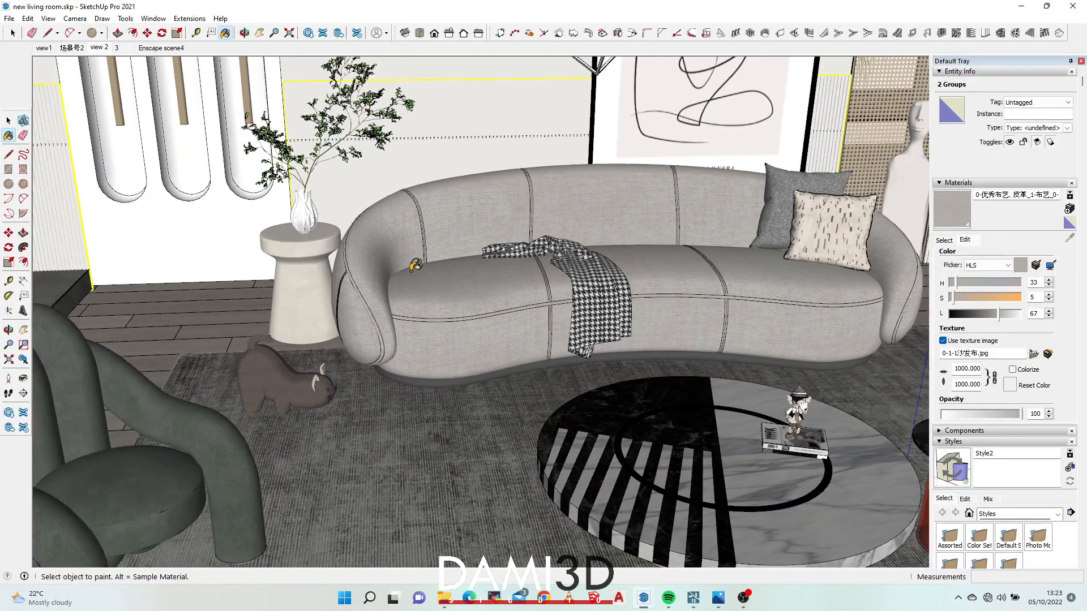
pyautogui.scroll(-2, 416, 466)
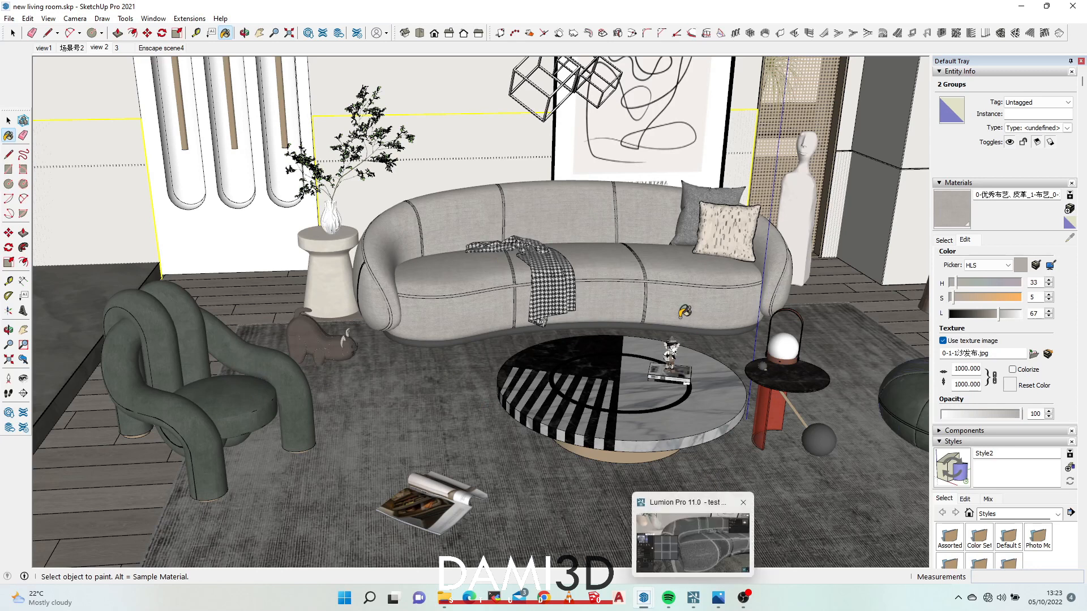
pyautogui.scroll(2, 410, 252)
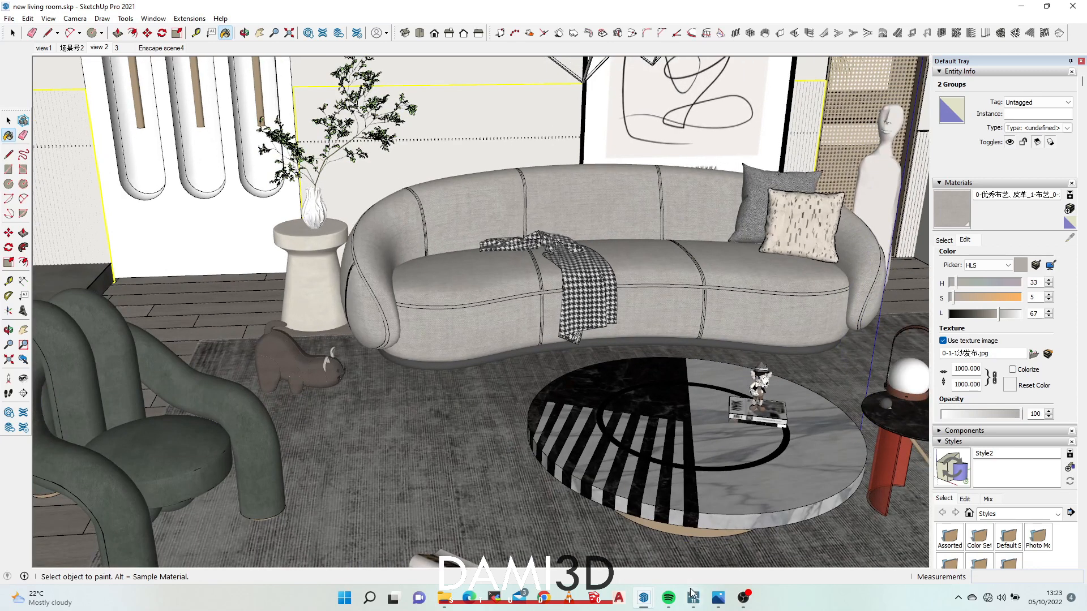
pyautogui.click(692, 606)
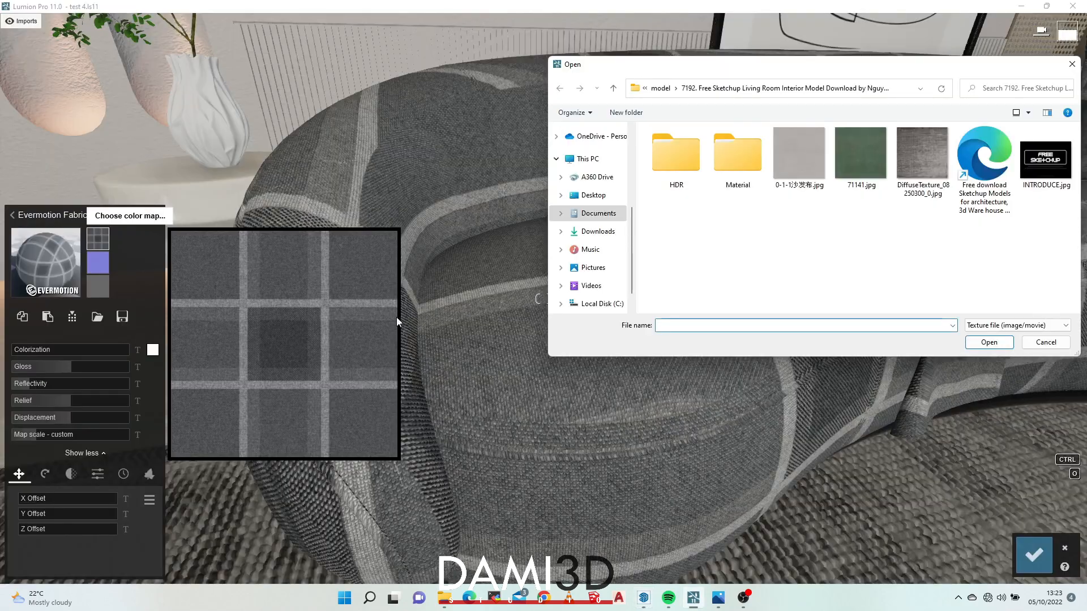
pyautogui.click(1072, 64)
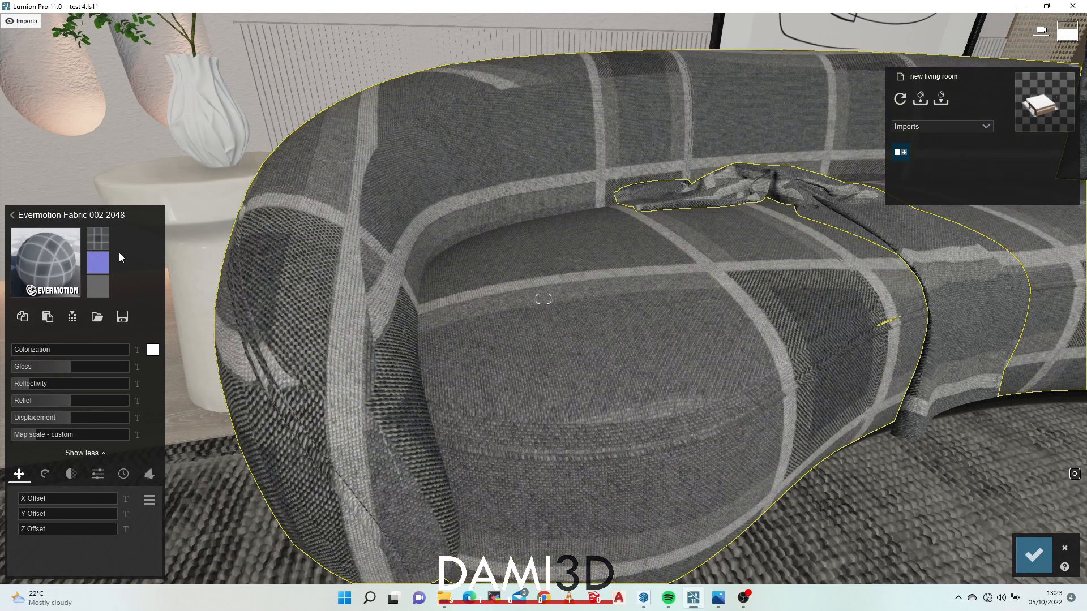
pyautogui.moveTo(93, 243)
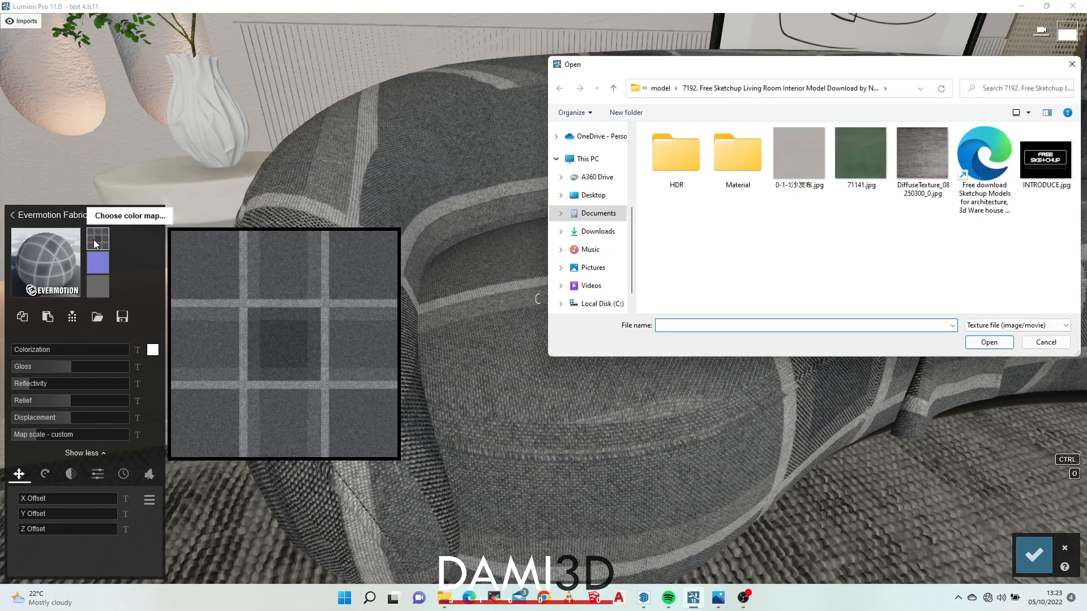
pyautogui.doubleClick(806, 155)
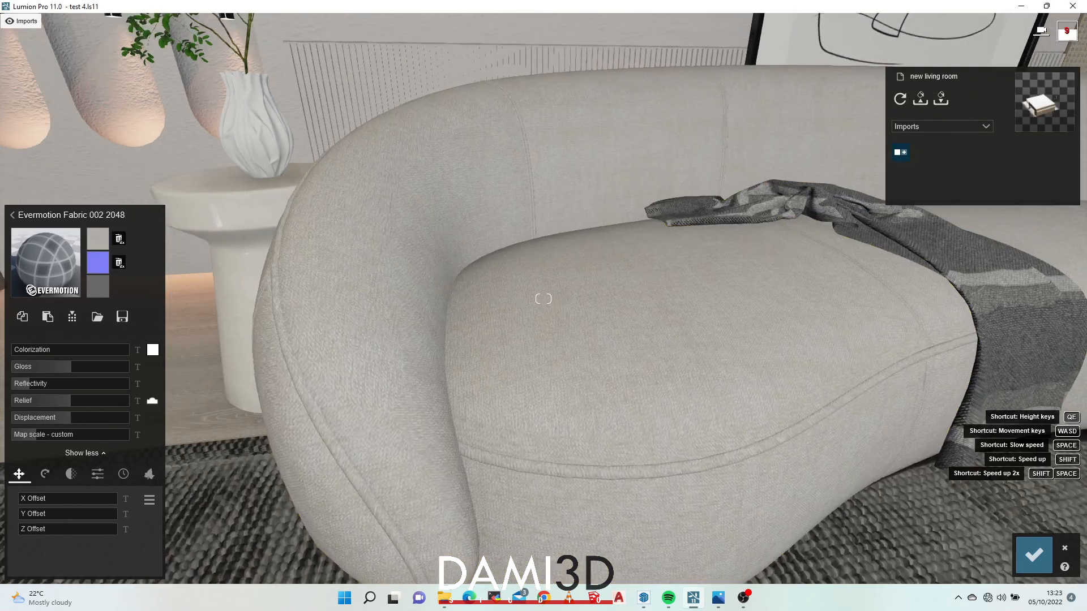
# Try removing the sofa fabric's normal map to compare the surface relief.
pyautogui.moveTo(615, 295); pyautogui.dragTo(615, 294, button='right')
pyautogui.moveTo(544, 299); pyautogui.dragTo(542, 331, button='right')
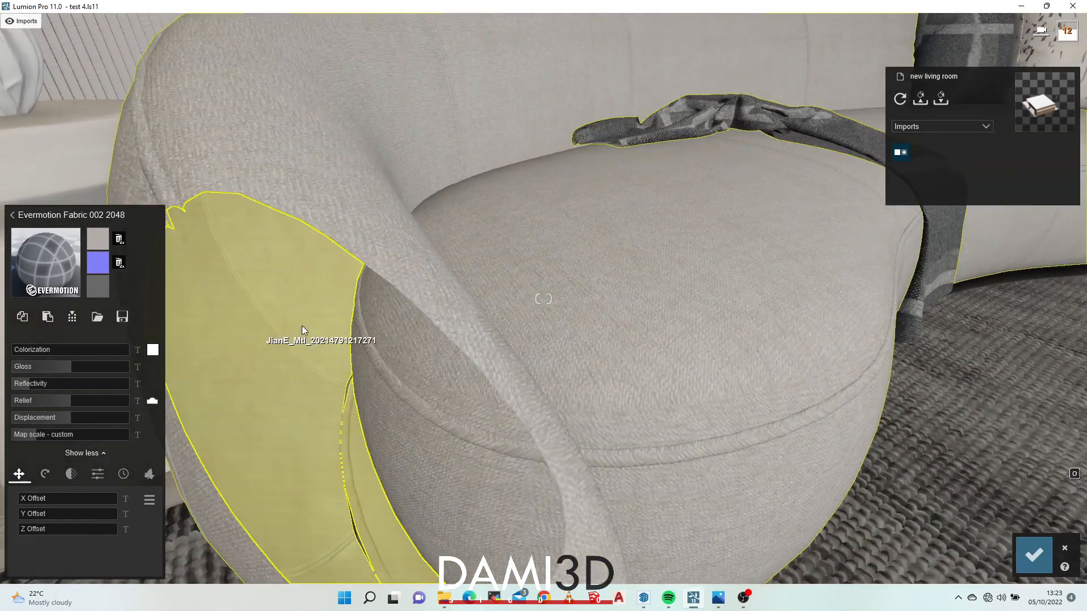
pyautogui.moveTo(291, 335); pyautogui.dragTo(291, 335, button='right')
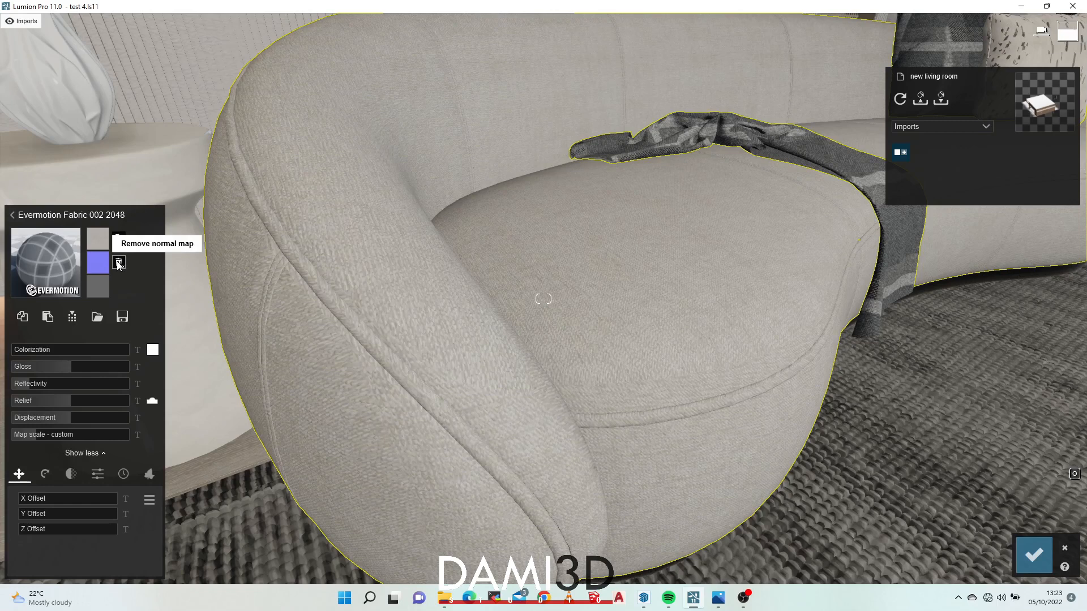
pyautogui.click(119, 264)
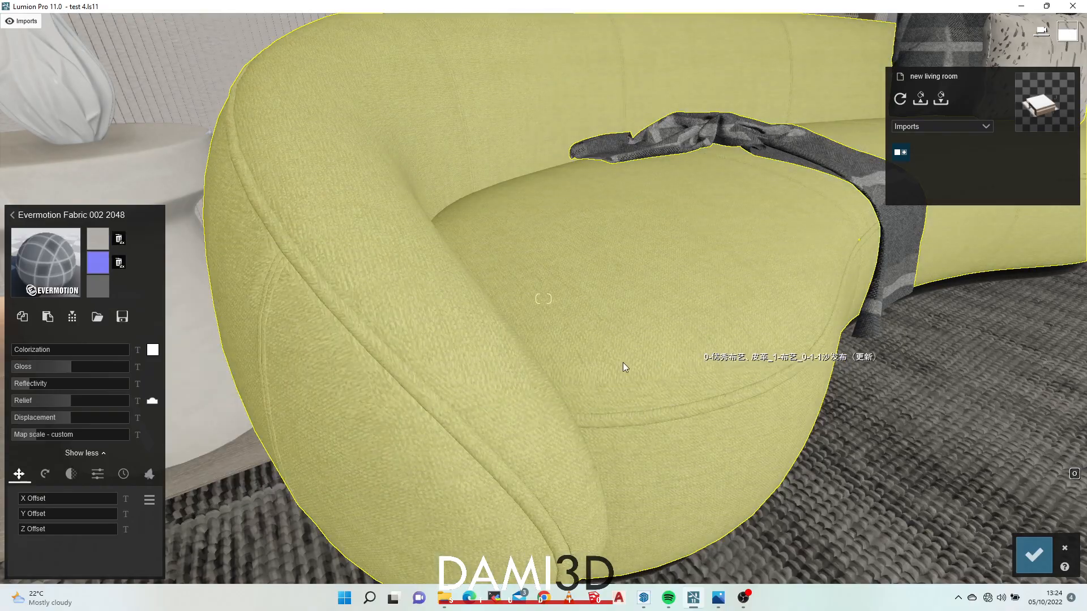
# Raise the sofa fabric's displacement to about three quarters and its relief to the maximum.
pyautogui.moveTo(623, 364); pyautogui.dragTo(622, 408, button='right')
pyautogui.press('w')
pyautogui.press('s')
pyautogui.press('w')
pyautogui.press('w')
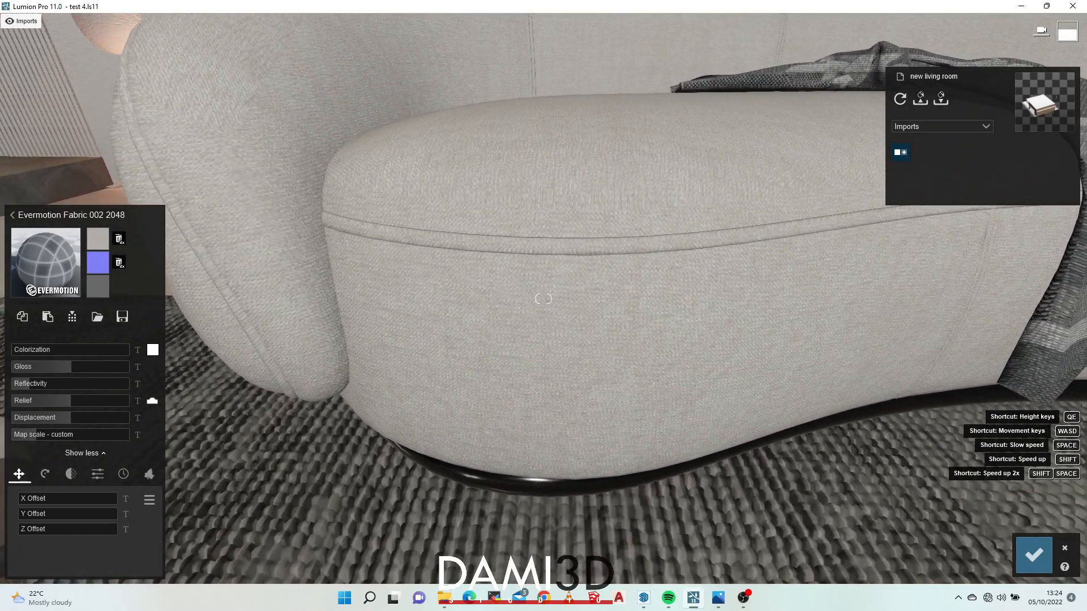
pyautogui.press('w')
pyautogui.press('s')
pyautogui.moveTo(623, 407)
pyautogui.mouseDown(button='right')
pyautogui.moveTo(651, 390)
pyautogui.moveTo(634, 351)
pyautogui.moveTo(612, 352)
pyautogui.mouseUp(button='right')
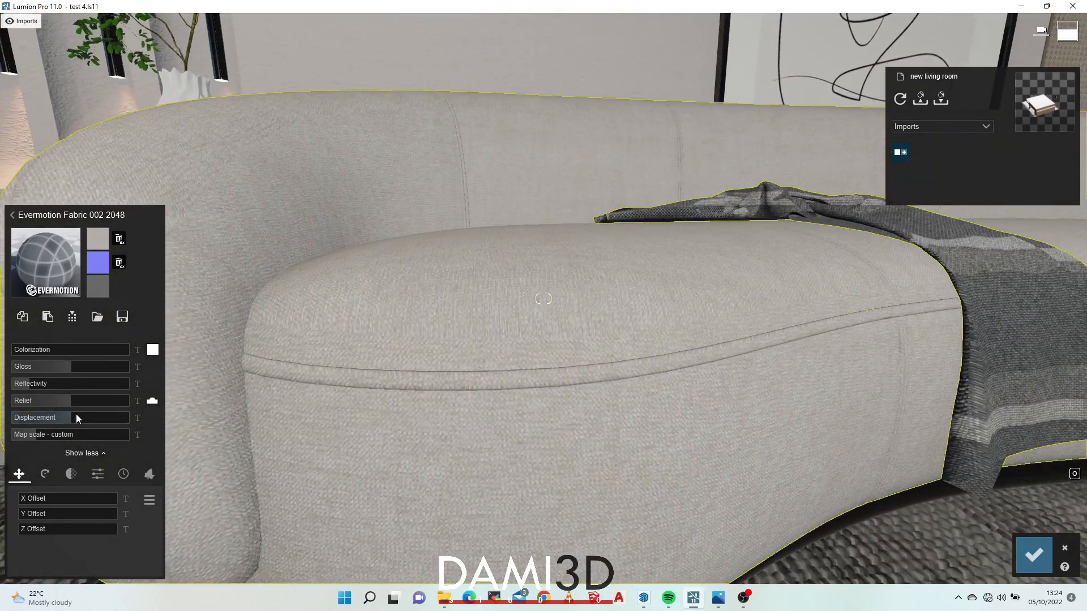
pyautogui.moveTo(73, 418); pyautogui.dragTo(165, 399)
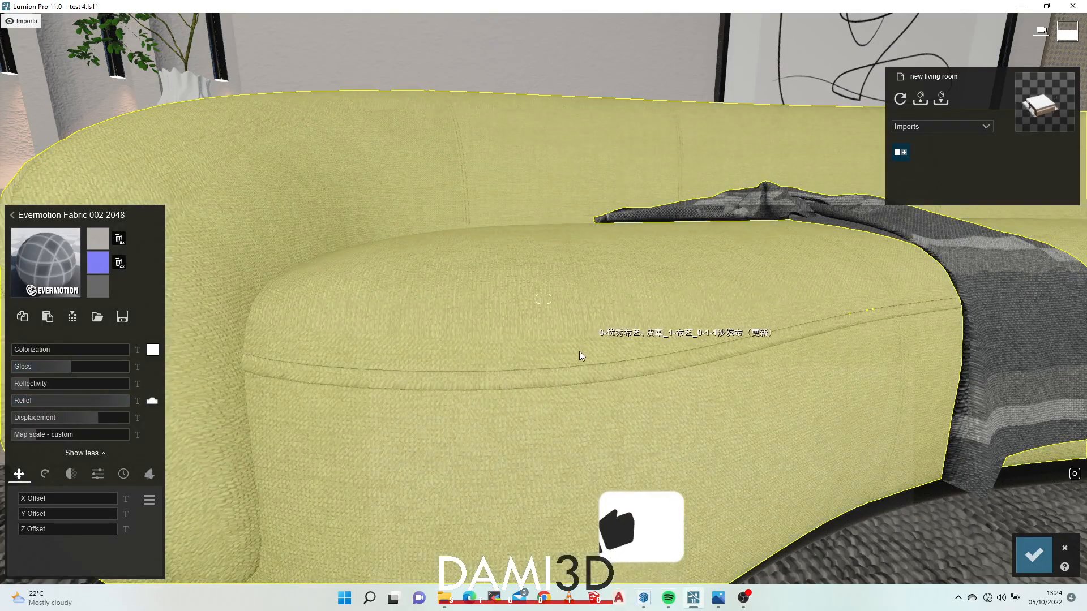
# Examine the relief of the sofa's fabric and seams from near and farther viewpoints.
pyautogui.press('s')
pyautogui.moveTo(579, 351); pyautogui.dragTo(498, 419, button='right')
pyautogui.press('s')
pyautogui.press('w')
pyautogui.press('w')
pyautogui.press('s')
pyautogui.press('w')
pyautogui.press('s')
pyautogui.press('s')
pyautogui.press('w')
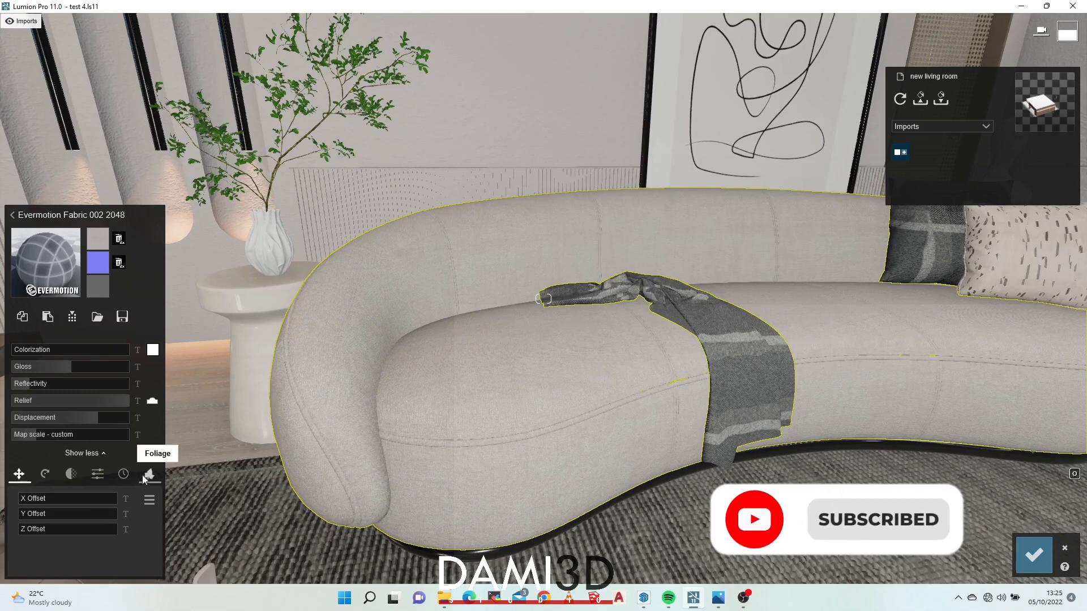
# Add weathering of the blue swatch type to the sofa fabric at about half strength.
pyautogui.click(124, 475)
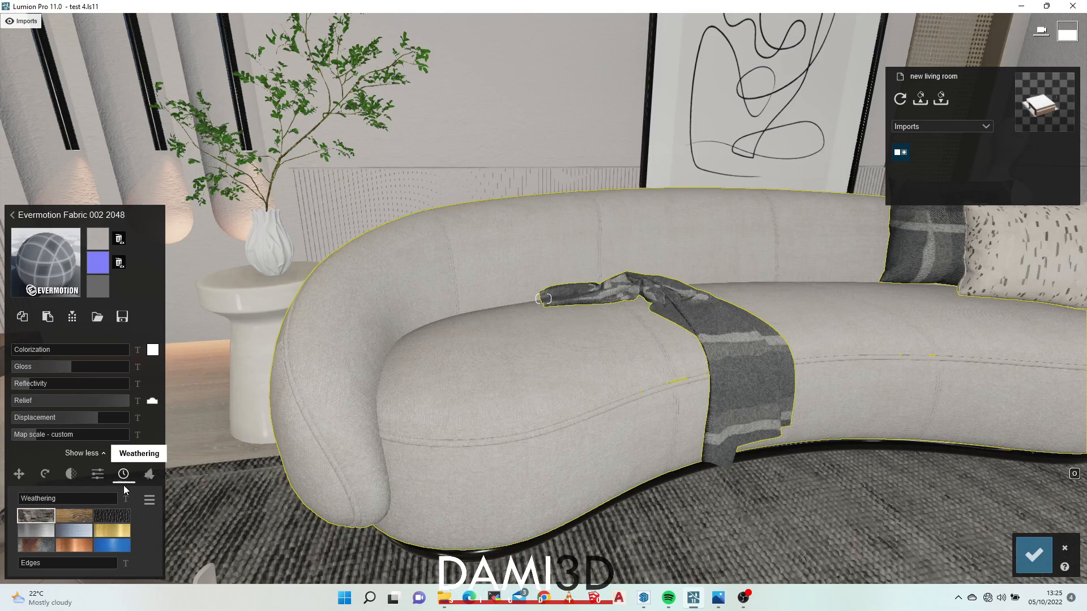
pyautogui.click(117, 551)
pyautogui.moveTo(24, 499); pyautogui.dragTo(65, 499)
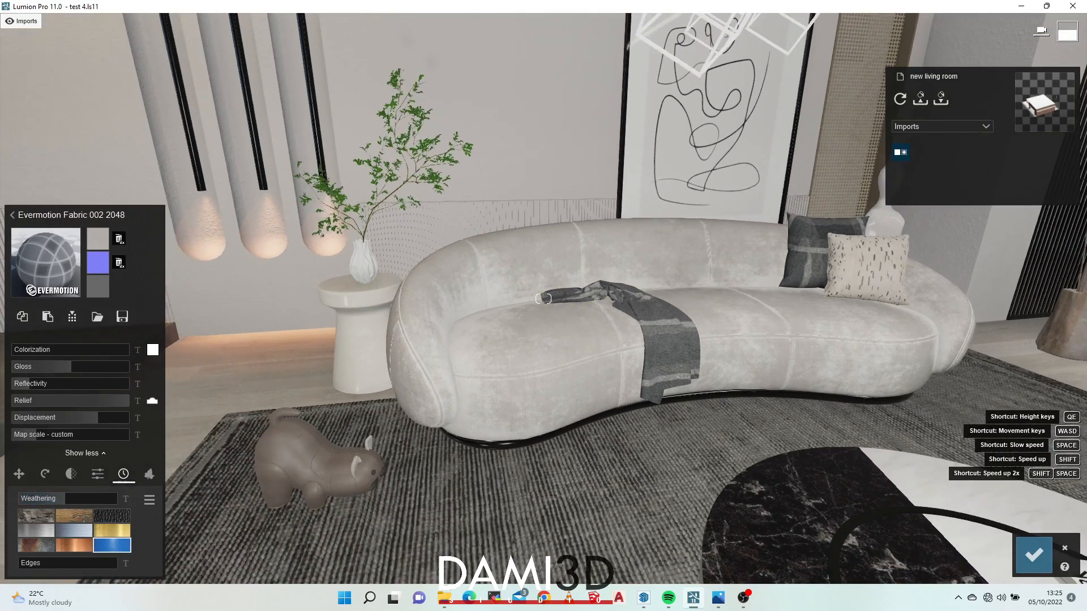
pyautogui.press('w')
pyautogui.moveTo(543, 299); pyautogui.dragTo(515, 283, button='right')
pyautogui.press('s')
pyautogui.press('s')
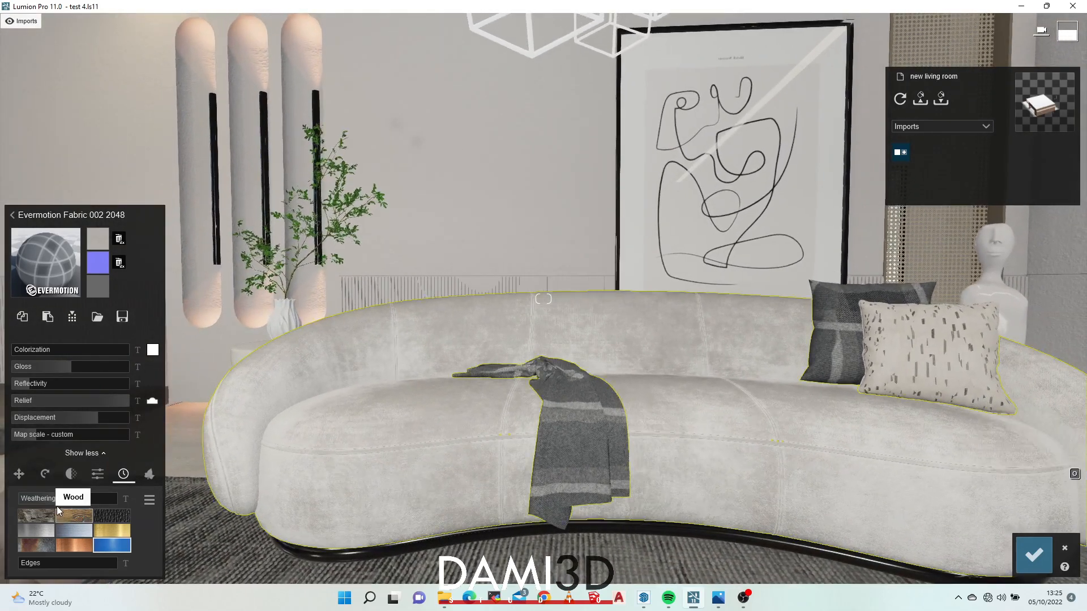
# Try a weathering strength of 0.2 on the sofa fabric and check the whole sofa.
pyautogui.moveTo(56, 499)
pyautogui.mouseDown()
pyautogui.moveTo(32, 497)
pyautogui.moveTo(64, 496)
pyautogui.moveTo(43, 493)
pyautogui.mouseUp()
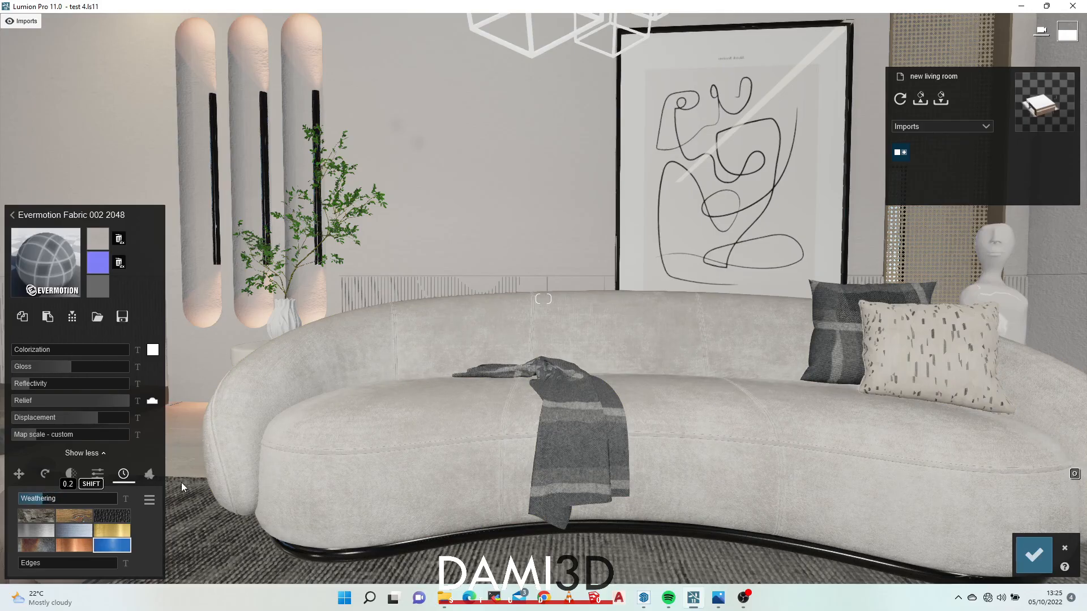
pyautogui.press('s')
pyautogui.moveTo(544, 299); pyautogui.dragTo(486, 348, button='right')
pyautogui.press('w')
pyautogui.press('s')
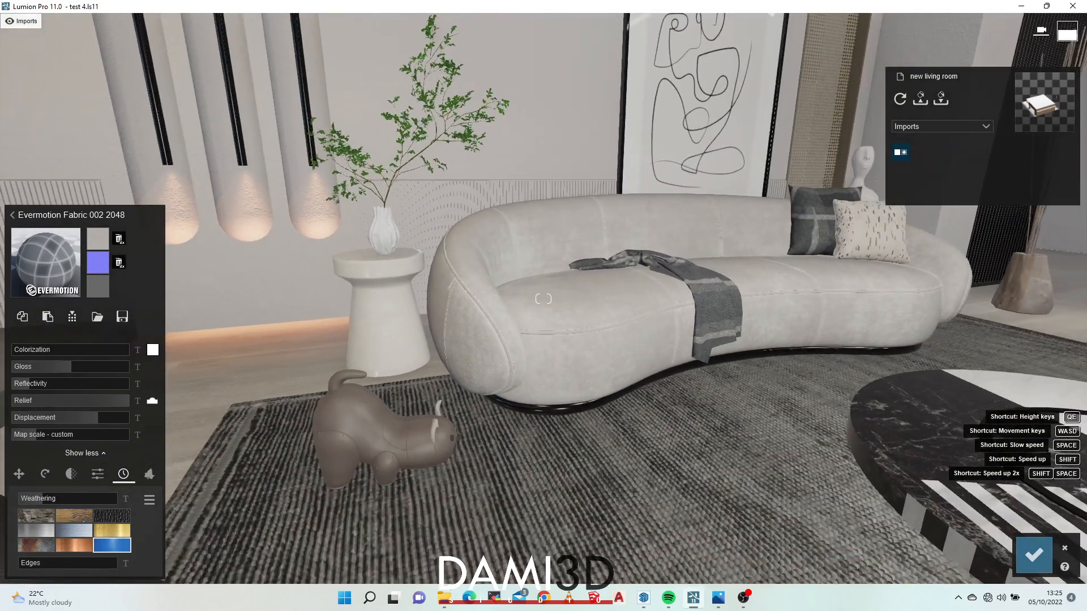
pyautogui.press('w')
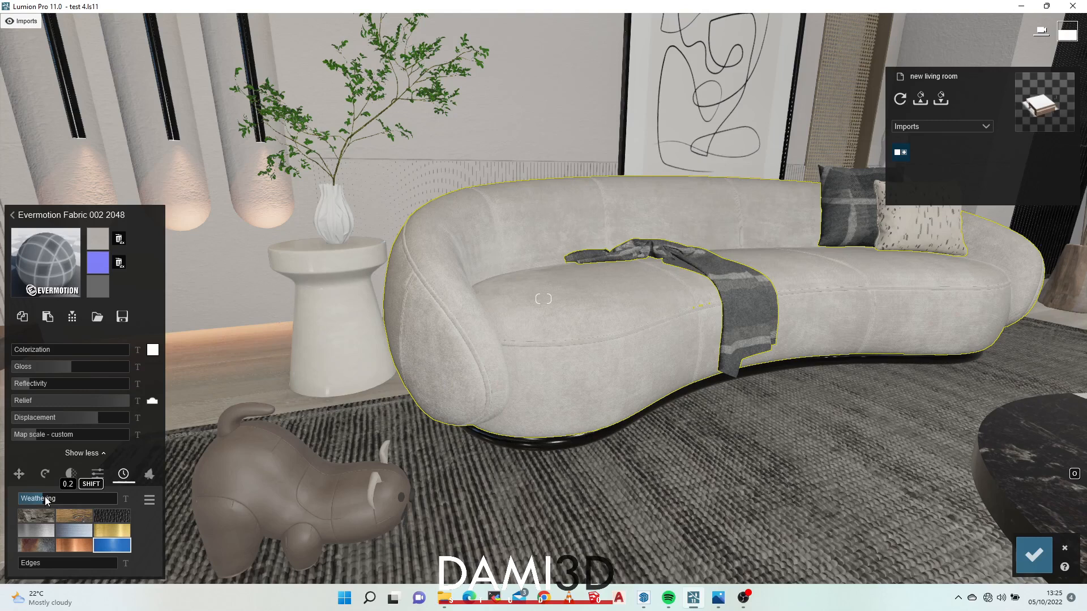
# Try a stronger weathering of 0.6 on the sofa fabric.
pyautogui.moveTo(45, 497); pyautogui.dragTo(80, 497)
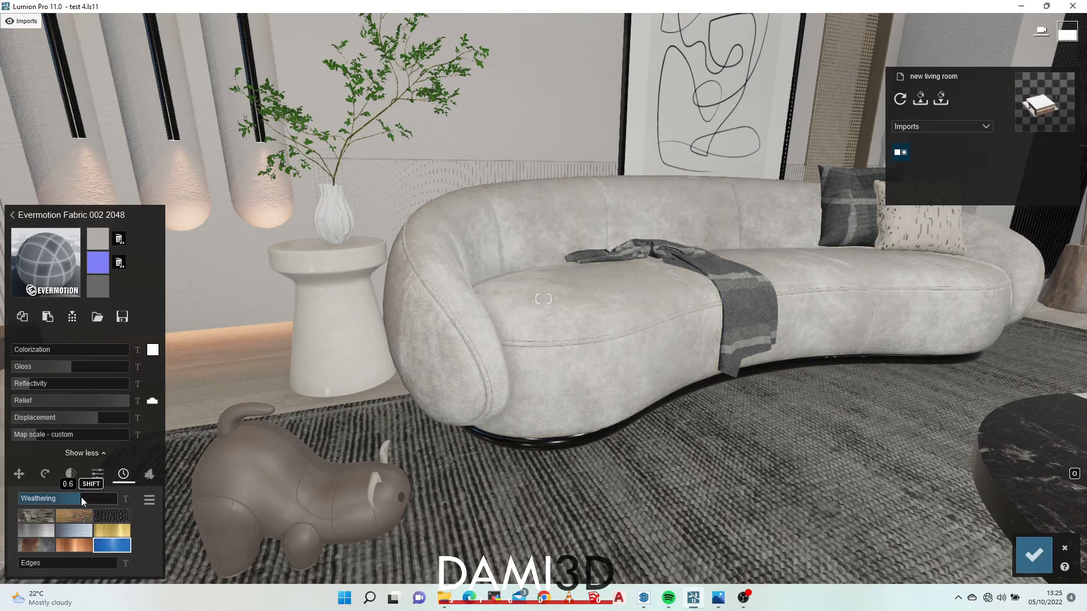
pyautogui.press('s')
pyautogui.moveTo(521, 354); pyautogui.dragTo(589, 352, button='right')
pyautogui.press('w')
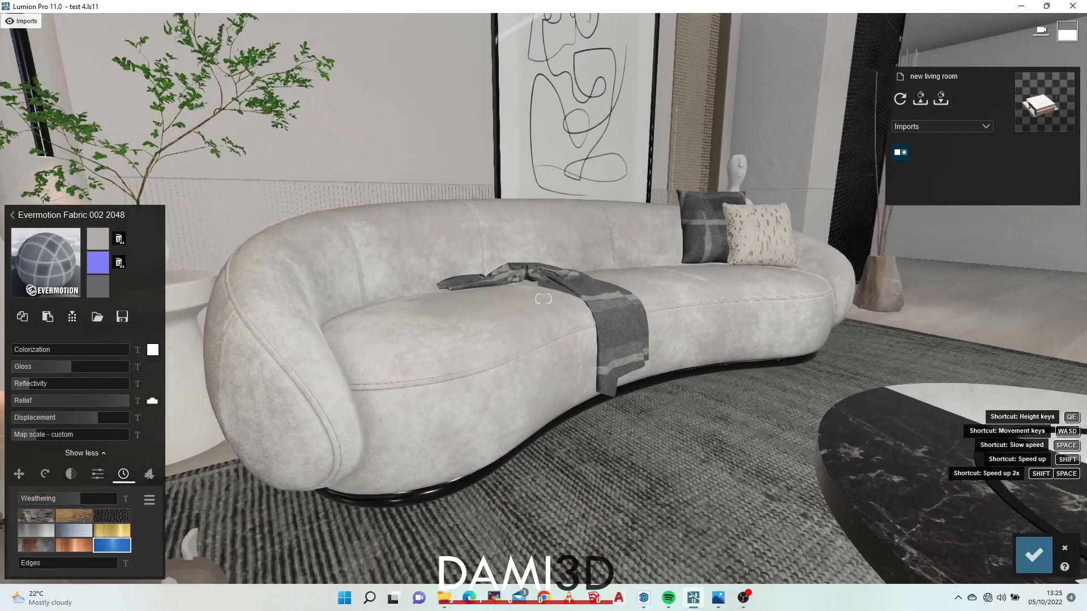
# Reduce the sofa fabric's weathering to 0.3.
pyautogui.moveTo(81, 501); pyautogui.dragTo(60, 497)
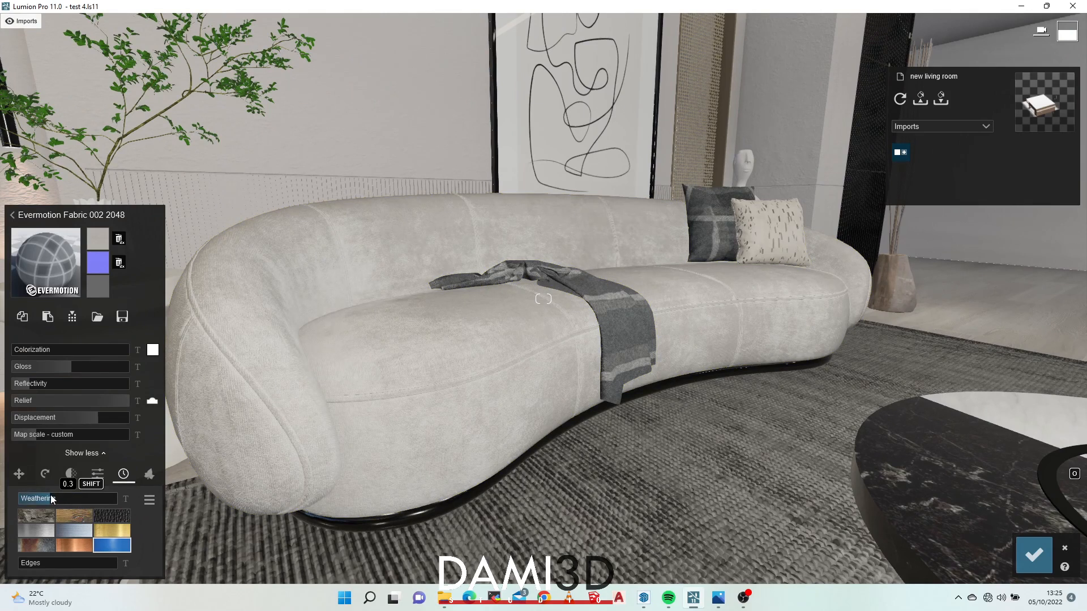
pyautogui.press('s')
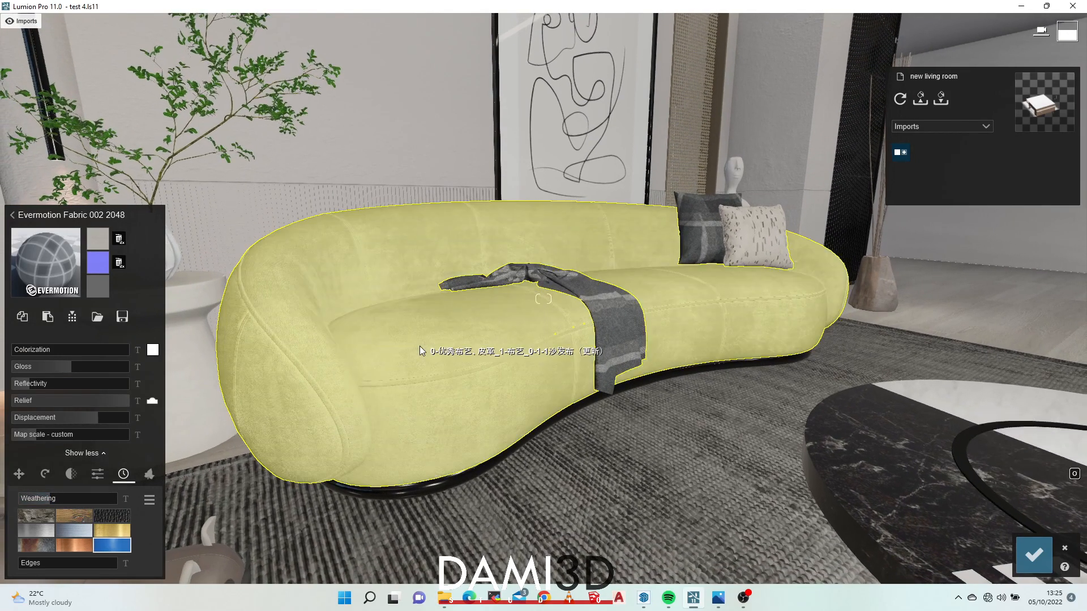
pyautogui.press('s')
# Examine the weathered sofa fabric up close and in the context of the whole living room.
pyautogui.moveTo(538, 364); pyautogui.dragTo(555, 397, button='right')
pyautogui.press('w')
pyautogui.press('w')
pyautogui.press('s')
pyautogui.press('w')
pyautogui.press('s')
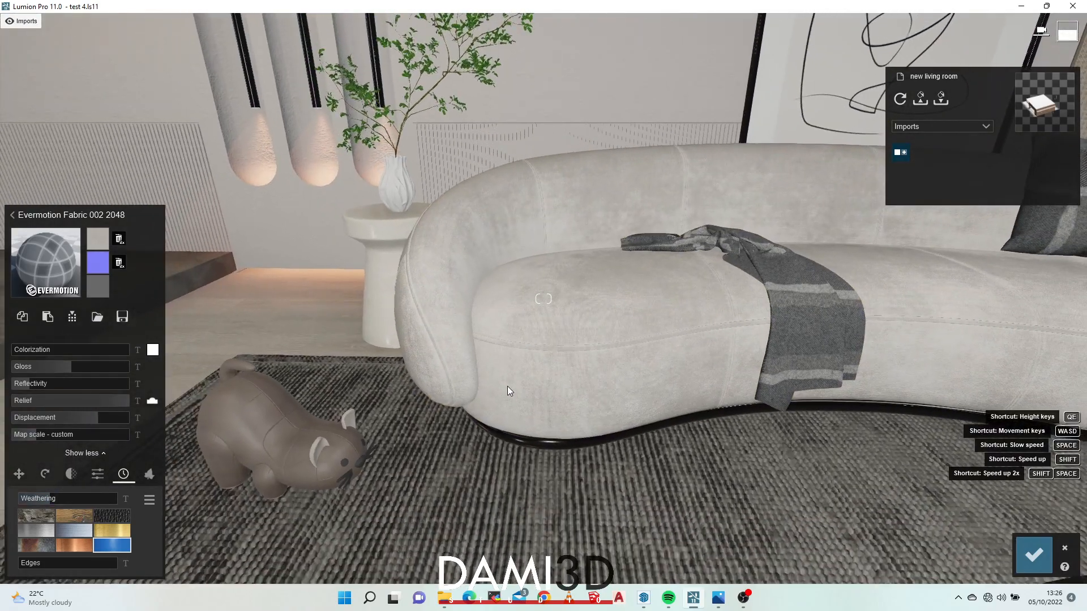
pyautogui.moveTo(473, 396); pyautogui.dragTo(450, 424, button='right')
pyautogui.press('s')
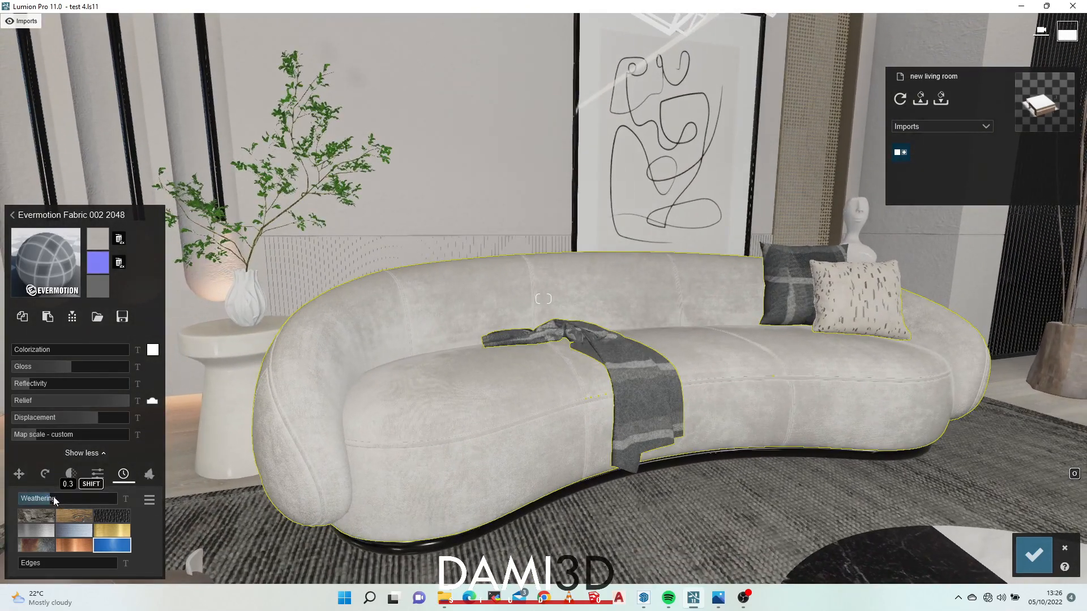
pyautogui.press('s')
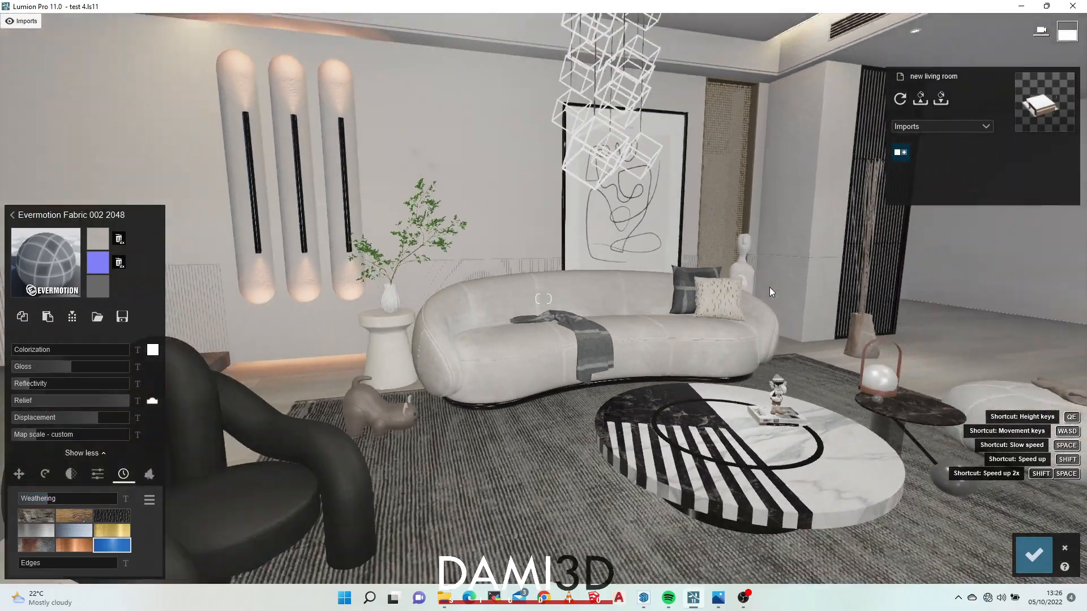
pyautogui.press('w')
pyautogui.moveTo(772, 298); pyautogui.dragTo(702, 357, button='right')
pyautogui.press('s')
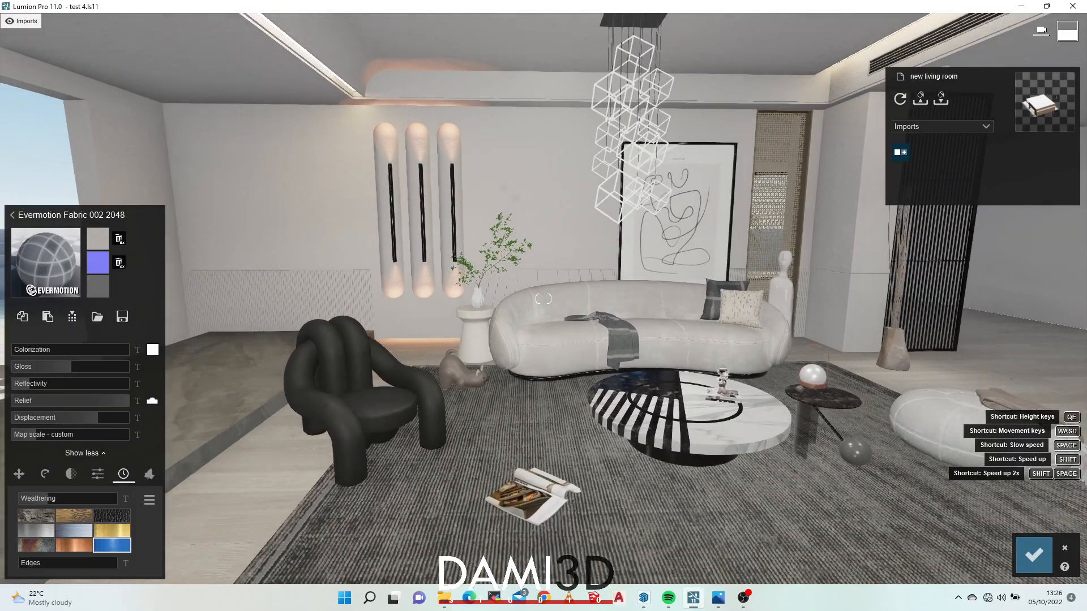
# Select the rug's material and reset it to its original imported material from the custom materials in the library.
pyautogui.moveTo(771, 301); pyautogui.dragTo(827, 382, button='right')
pyautogui.press('w')
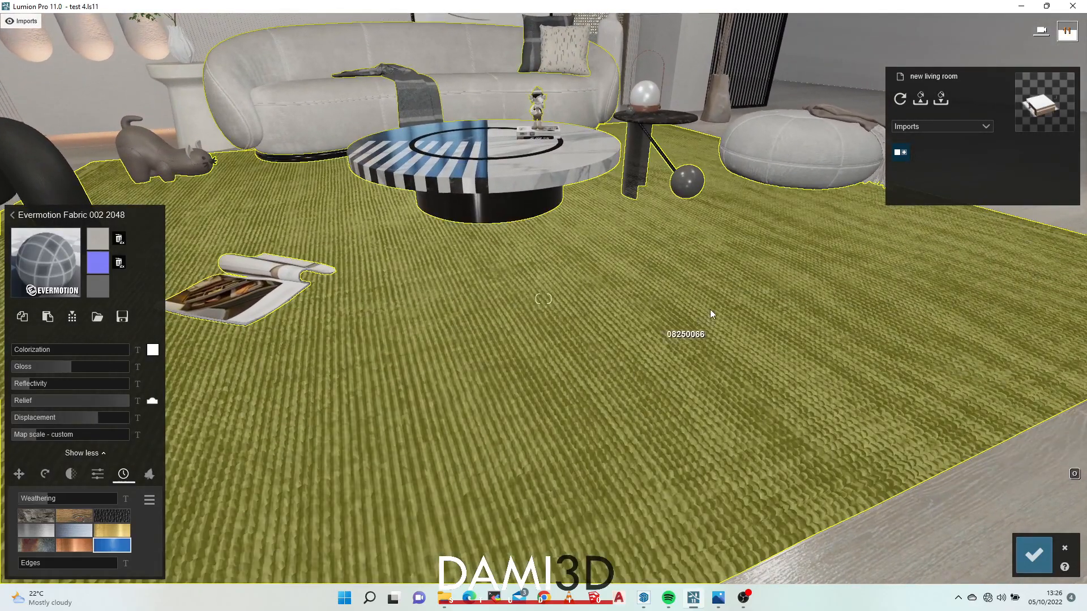
pyautogui.click(677, 280)
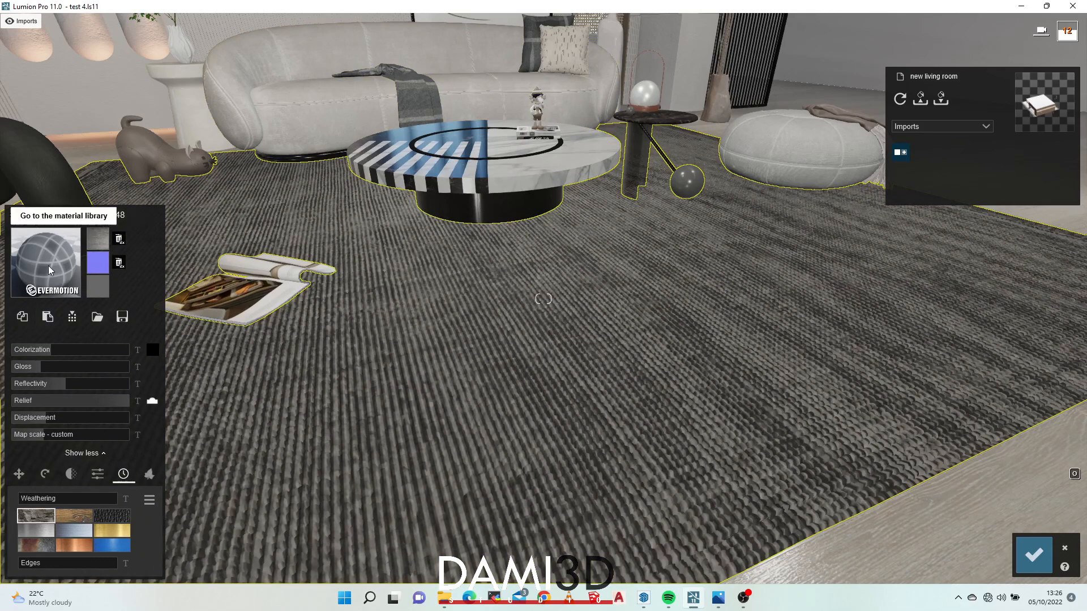
pyautogui.click(45, 261)
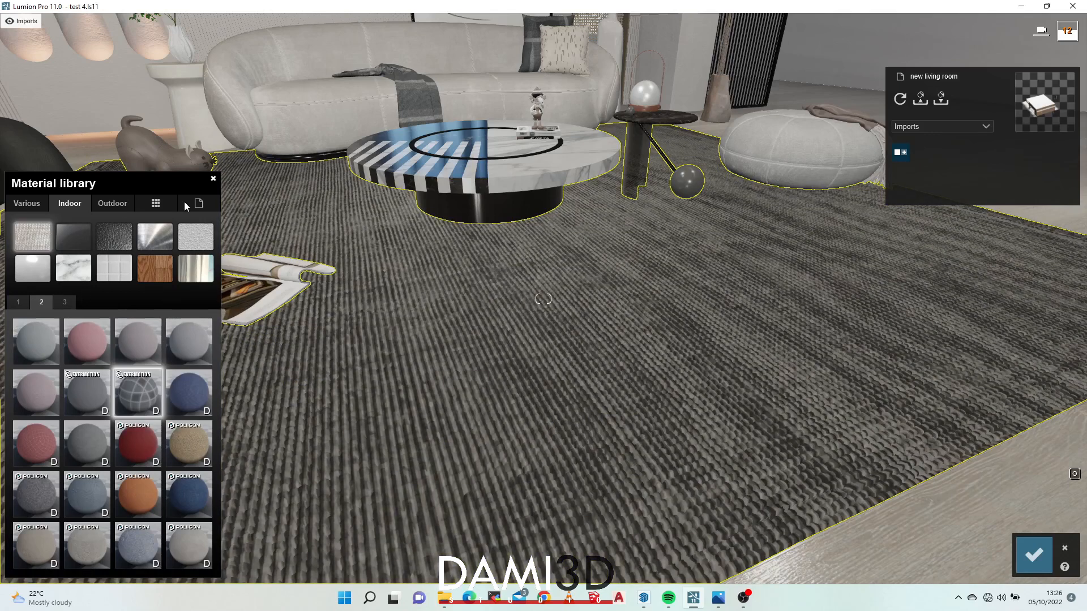
pyautogui.click(190, 202)
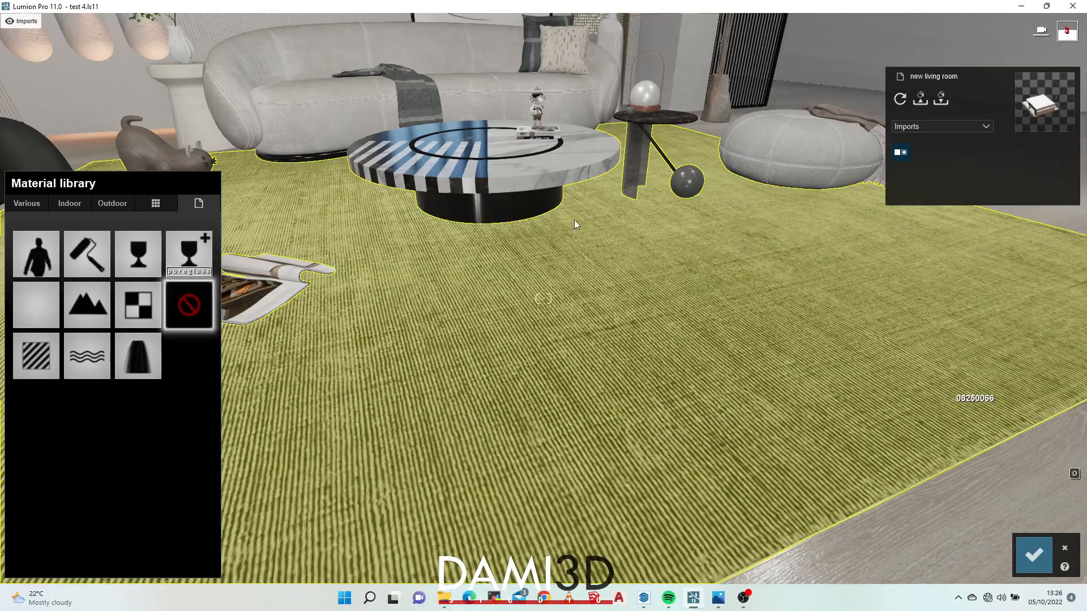
# Examine the rug's original ribbed texture from across the room and up close.
pyautogui.scroll(-5, 570, 218)
pyautogui.moveTo(566, 301); pyautogui.dragTo(580, 353, button='right')
pyautogui.press('w')
pyautogui.press('s')
pyautogui.moveTo(702, 343); pyautogui.dragTo(597, 372, button='right')
pyautogui.press('s')
pyautogui.press('w')
pyautogui.press('s')
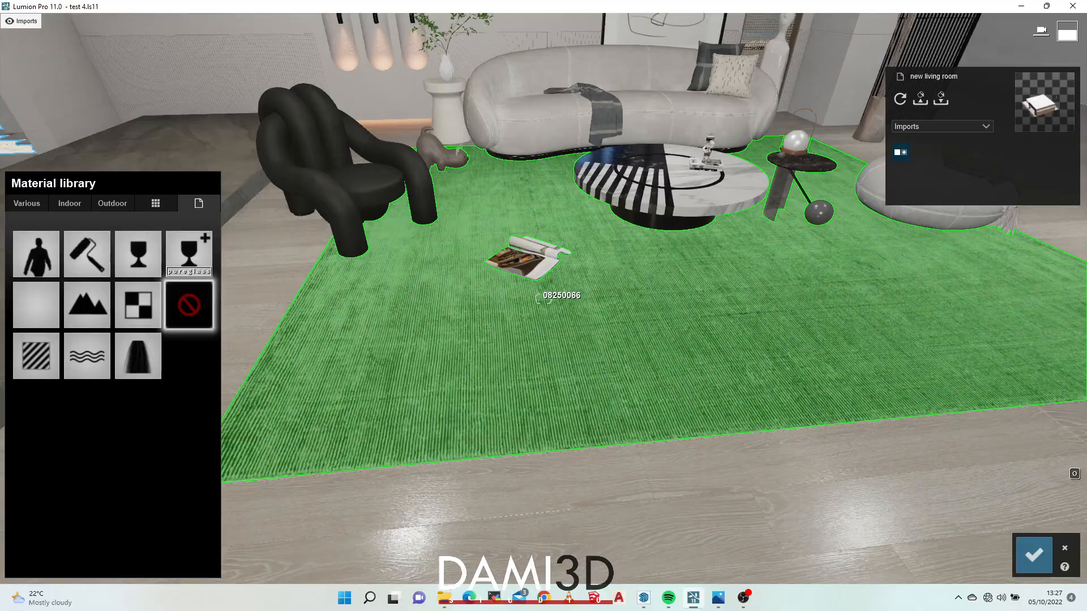
pyautogui.press('w')
pyautogui.moveTo(541, 296); pyautogui.dragTo(614, 335, button='right')
pyautogui.press('w')
pyautogui.press('w')
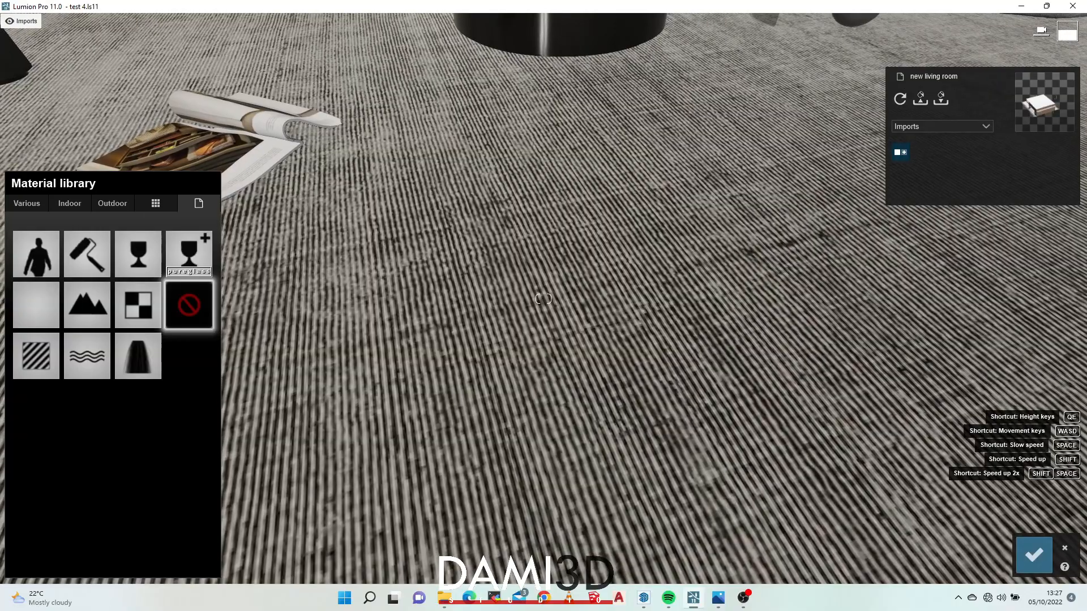
pyautogui.press('s')
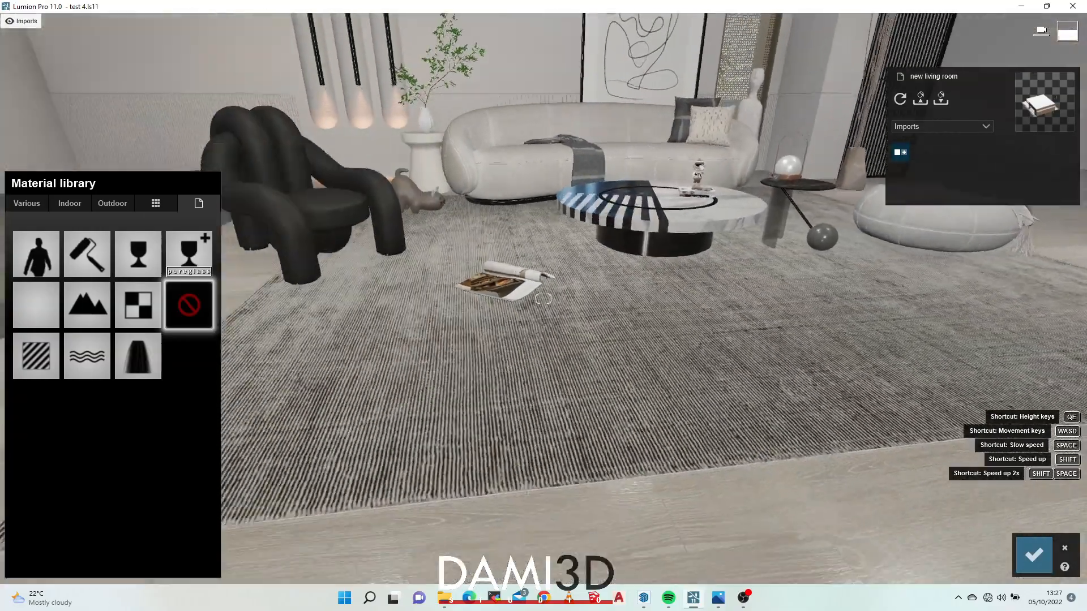
# Switch to SketchUp and sample the rug's material to bring up its texture settings for editing.
pyautogui.press('w')
pyautogui.press('s')
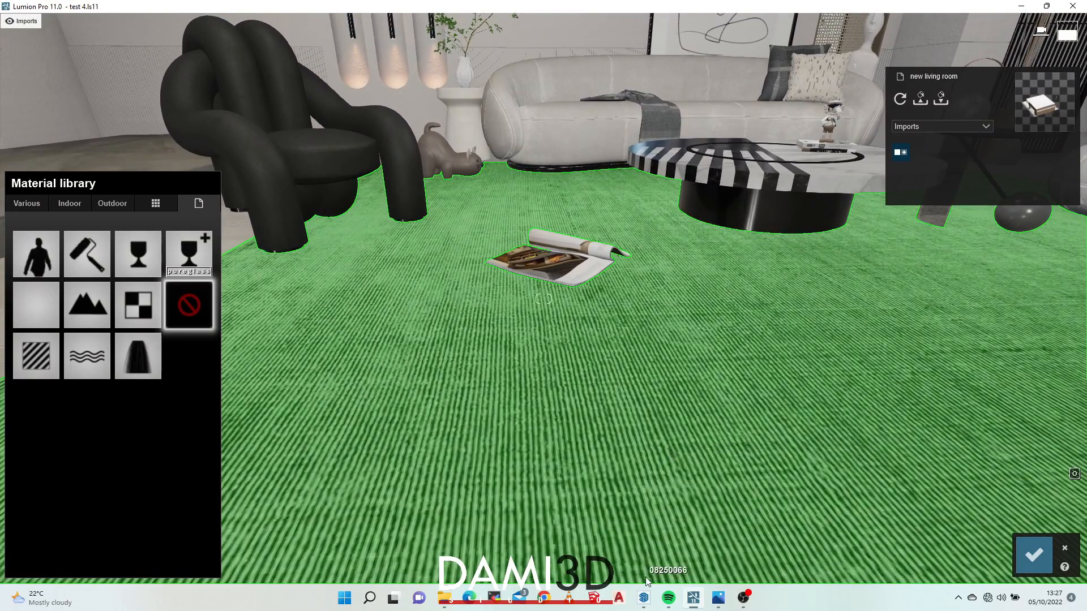
pyautogui.moveTo(643, 598)
pyautogui.click(591, 535)
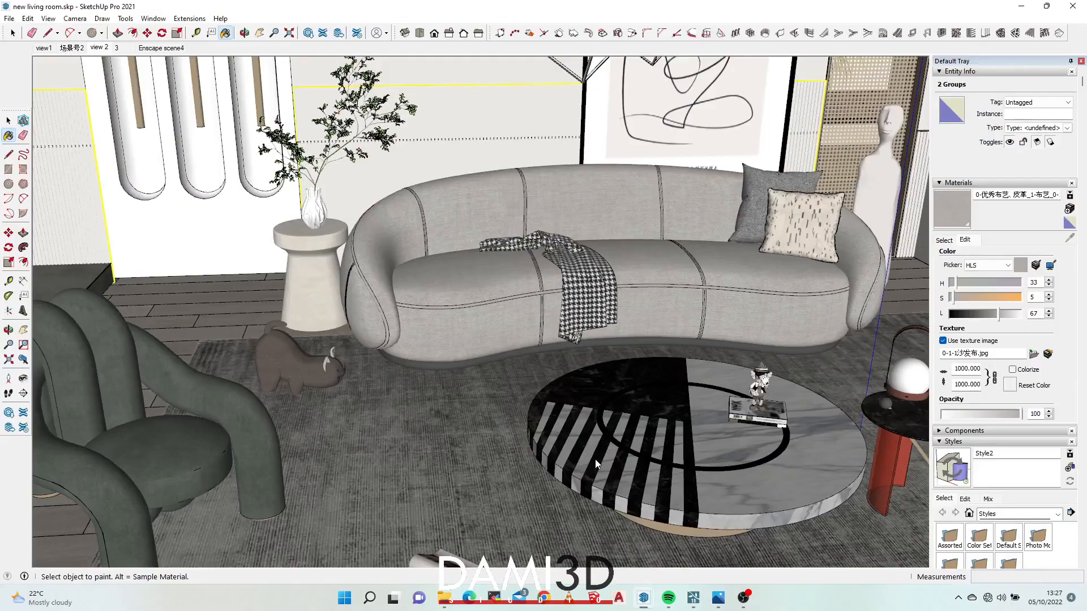
pyautogui.scroll(-2, 596, 463)
pyautogui.middleClick(491, 414)
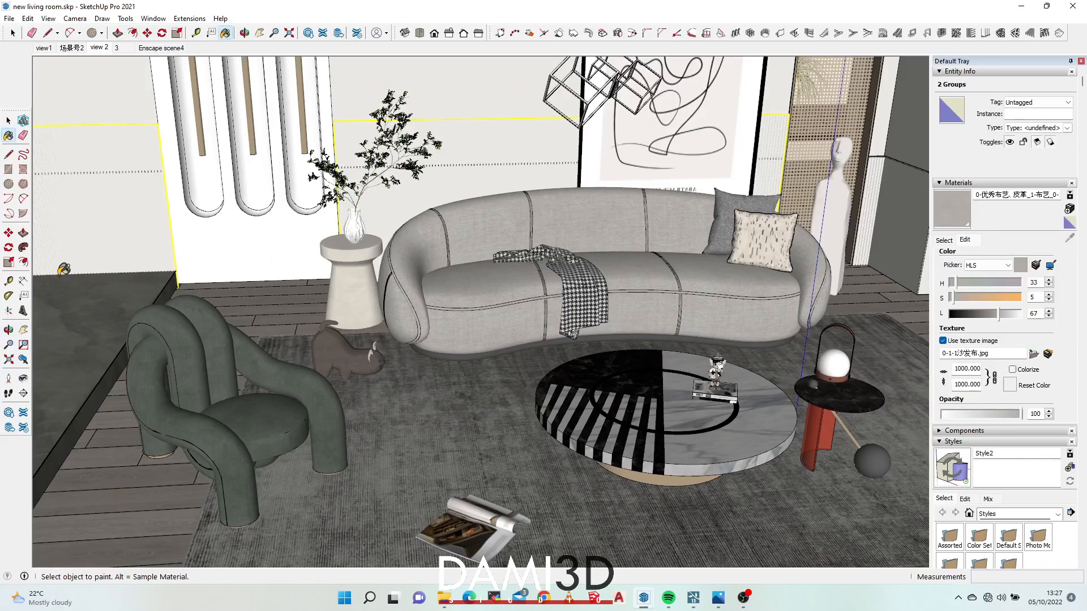
pyautogui.keyDown('alt'); pyautogui.click(447, 421); pyautogui.keyUp('alt')
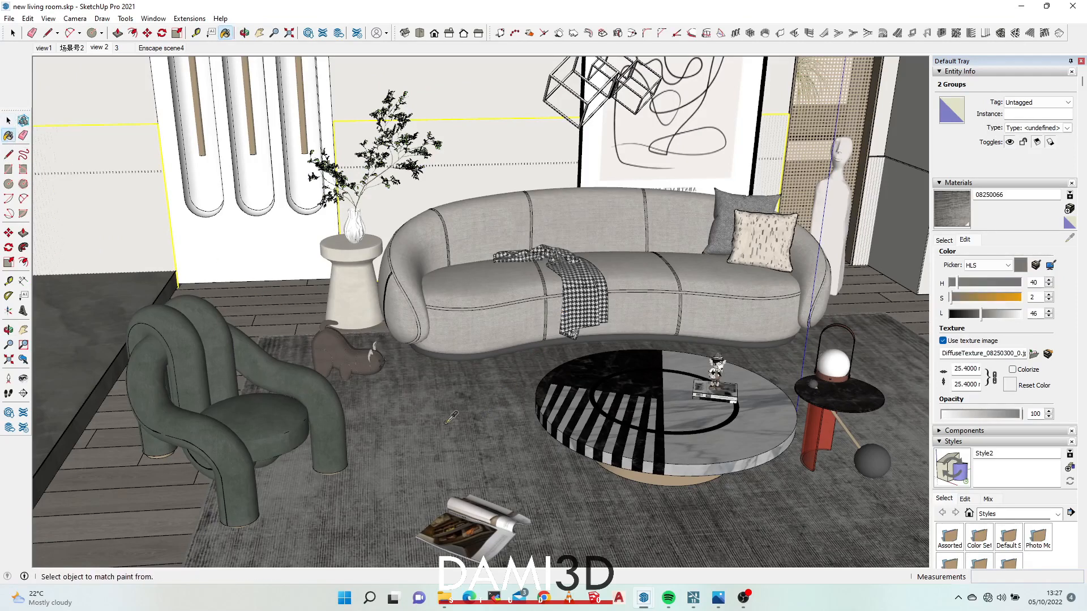
pyautogui.click(967, 240)
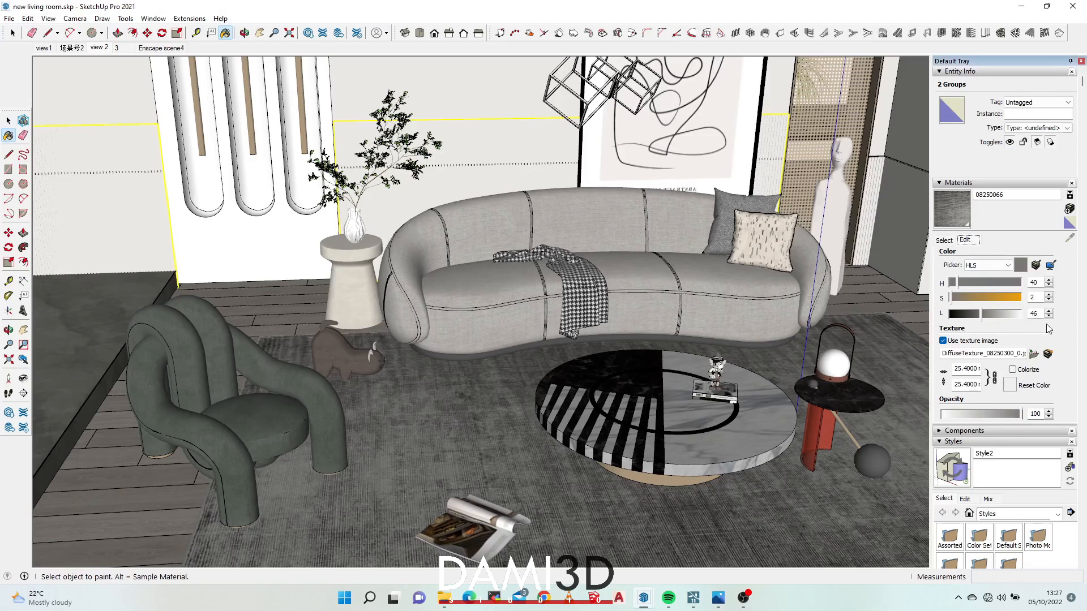
# Open the rug's texture image in the external image viewer, check its save options, and return to Lumion.
pyautogui.click(1048, 354)
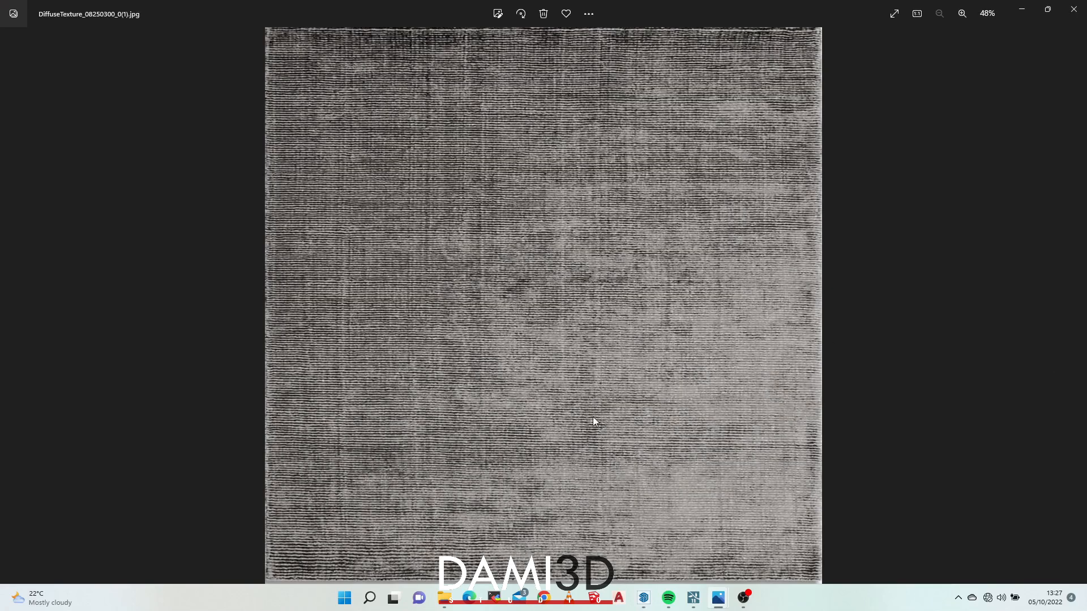
pyautogui.click(590, 13)
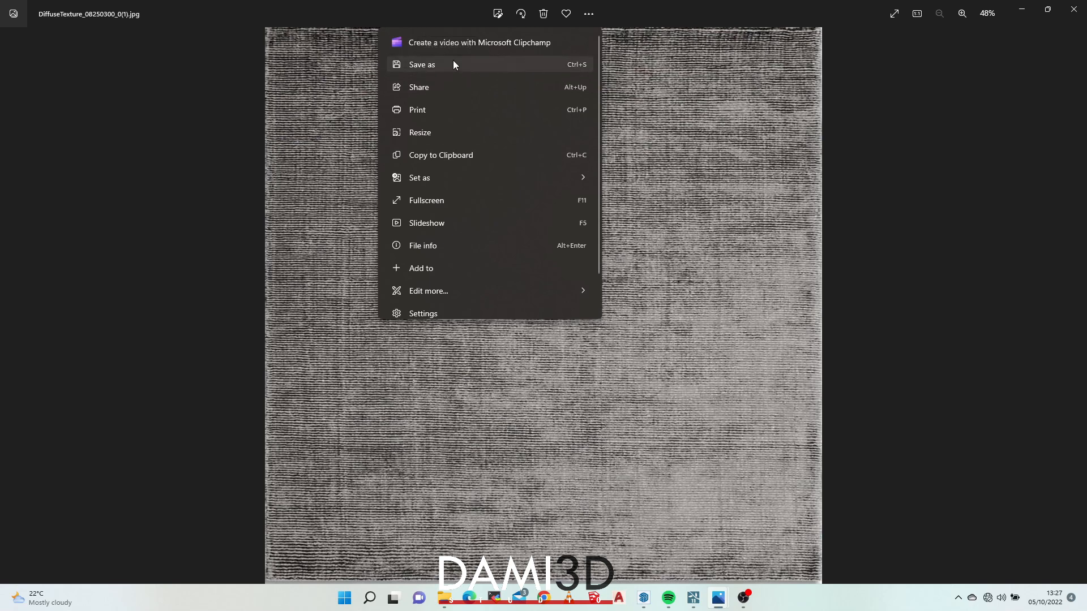
pyautogui.click(1073, 8)
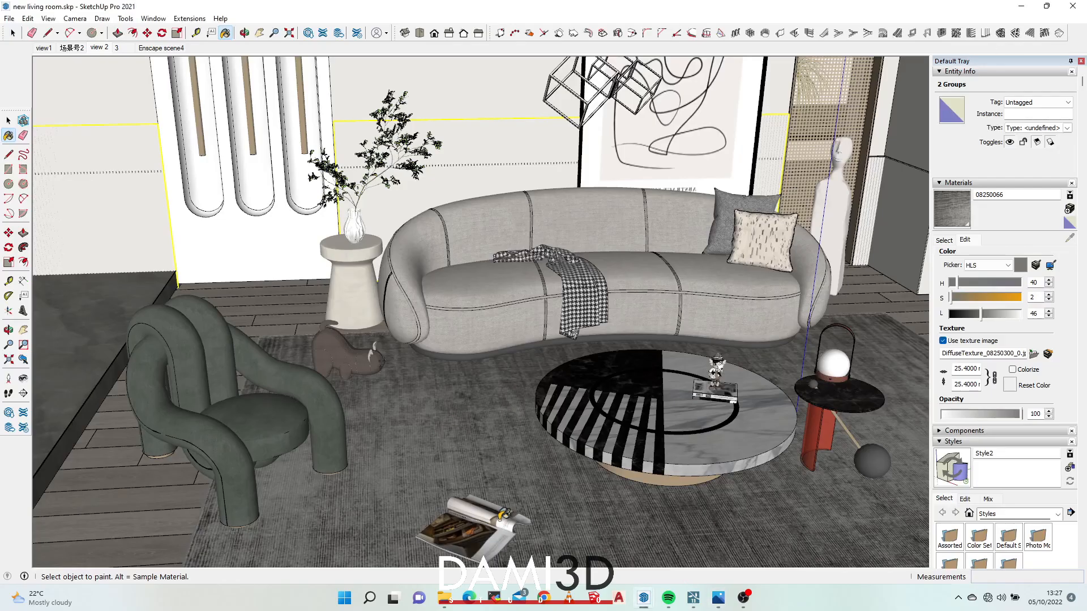
pyautogui.moveTo(698, 603)
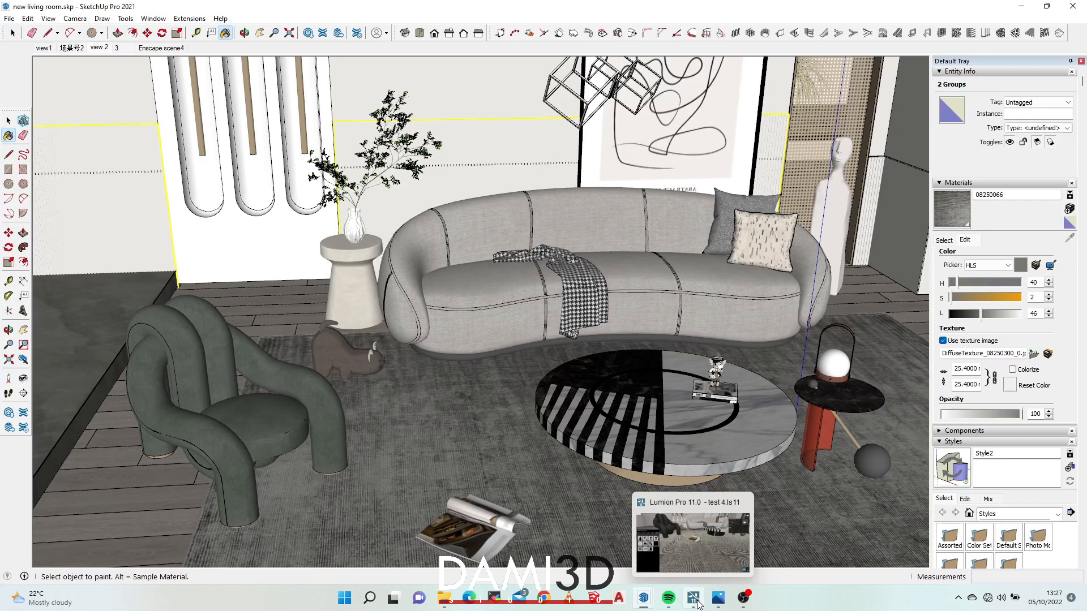
pyautogui.click(689, 556)
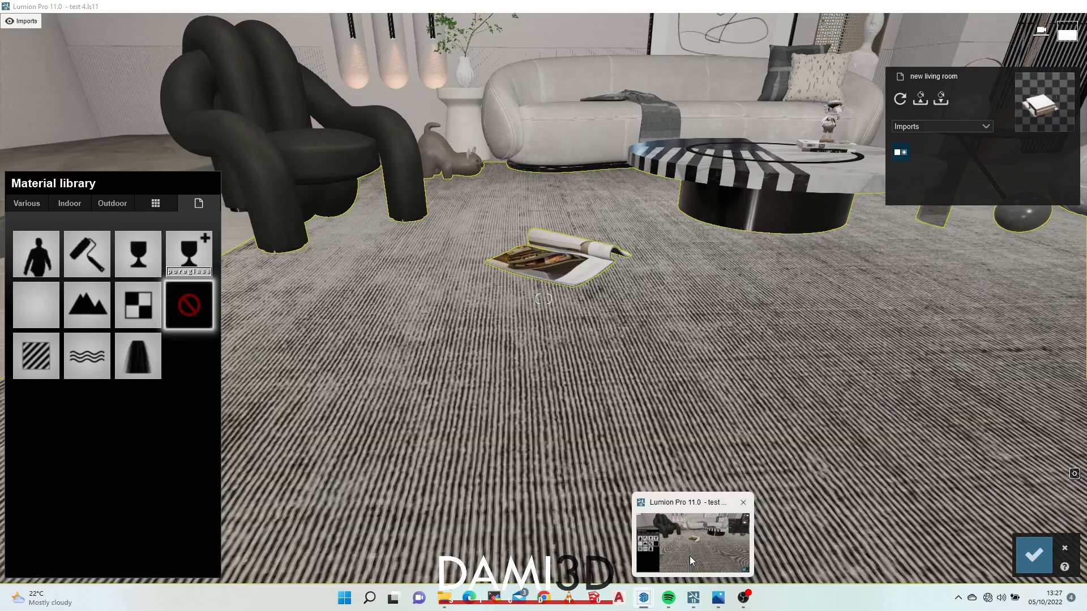
# Assign the indoor fabric Evermotion Fabric 002 2048 to the rug.
pyautogui.press('s')
pyautogui.moveTo(532, 353); pyautogui.dragTo(580, 382, button='right')
pyautogui.press('w')
pyautogui.press('w')
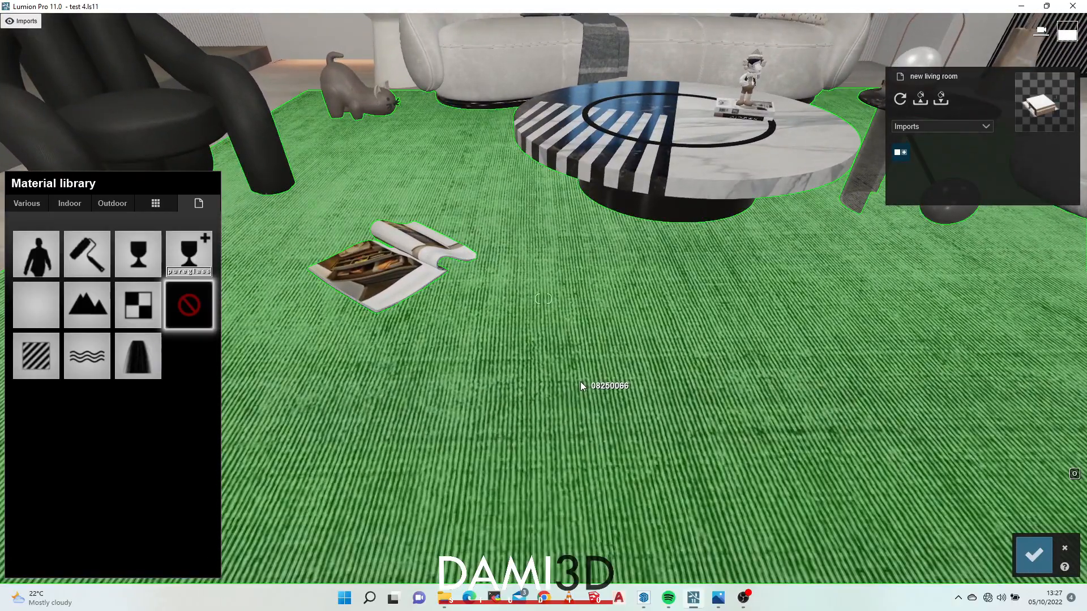
pyautogui.press('s')
pyautogui.moveTo(509, 368); pyautogui.dragTo(525, 365, button='right')
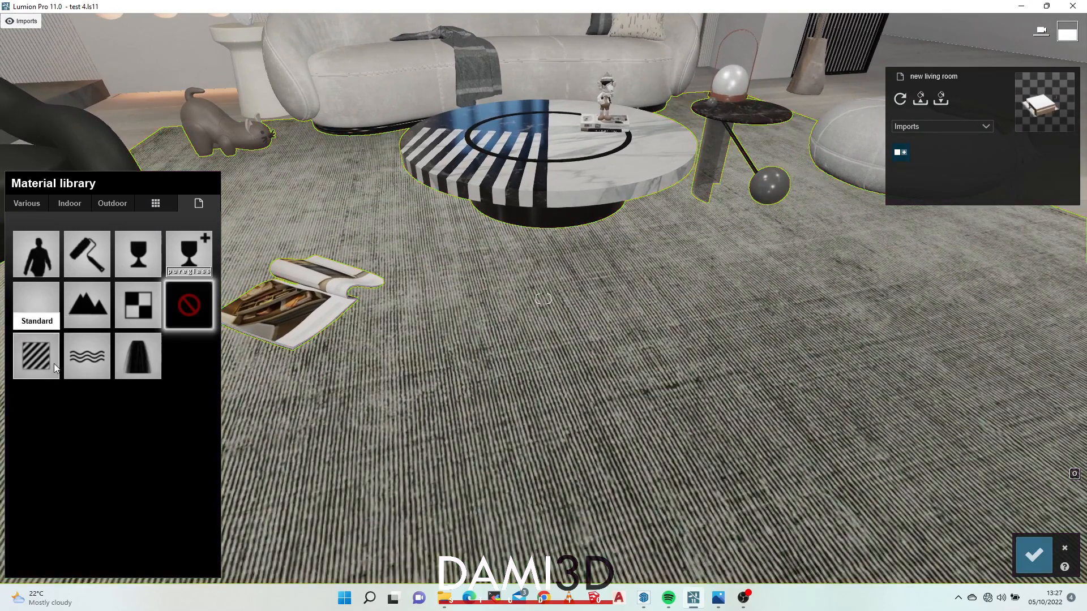
pyautogui.click(70, 204)
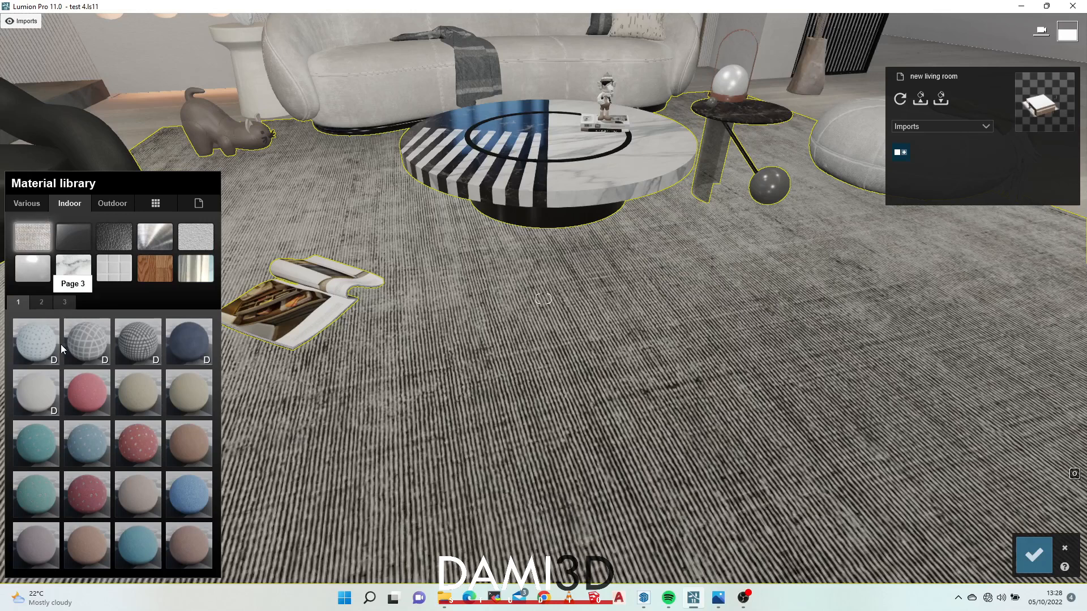
pyautogui.click(41, 302)
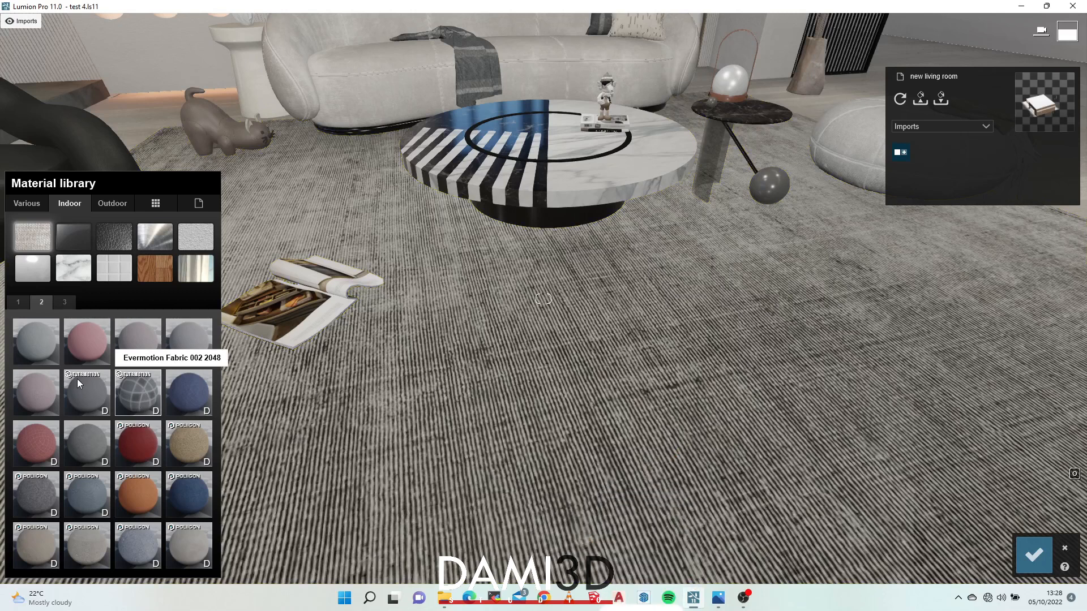
pyautogui.click(142, 398)
# Open the rug fabric's settings and replace its color map with the rug's texture image from SketchUp.
pyautogui.press('s')
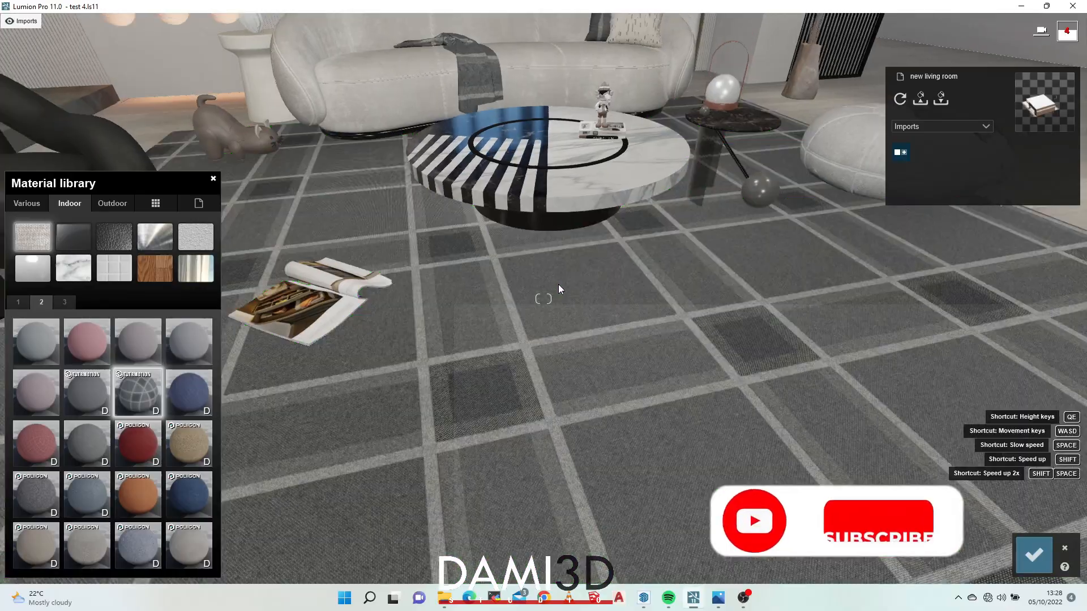
pyautogui.moveTo(558, 288); pyautogui.dragTo(452, 325, button='right')
pyautogui.press('w')
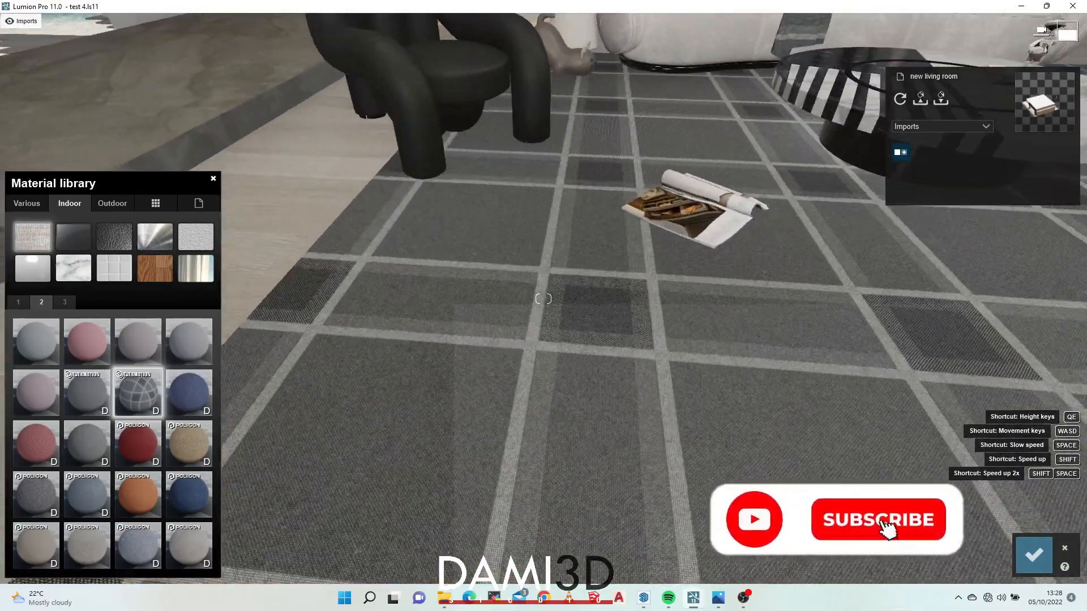
pyautogui.press('s')
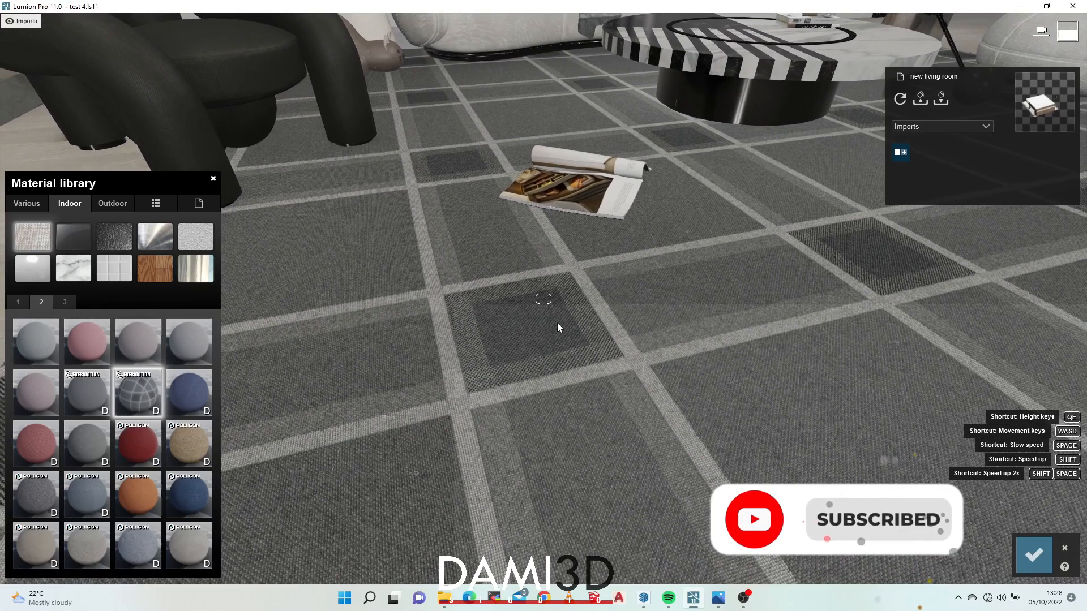
pyautogui.click(557, 323)
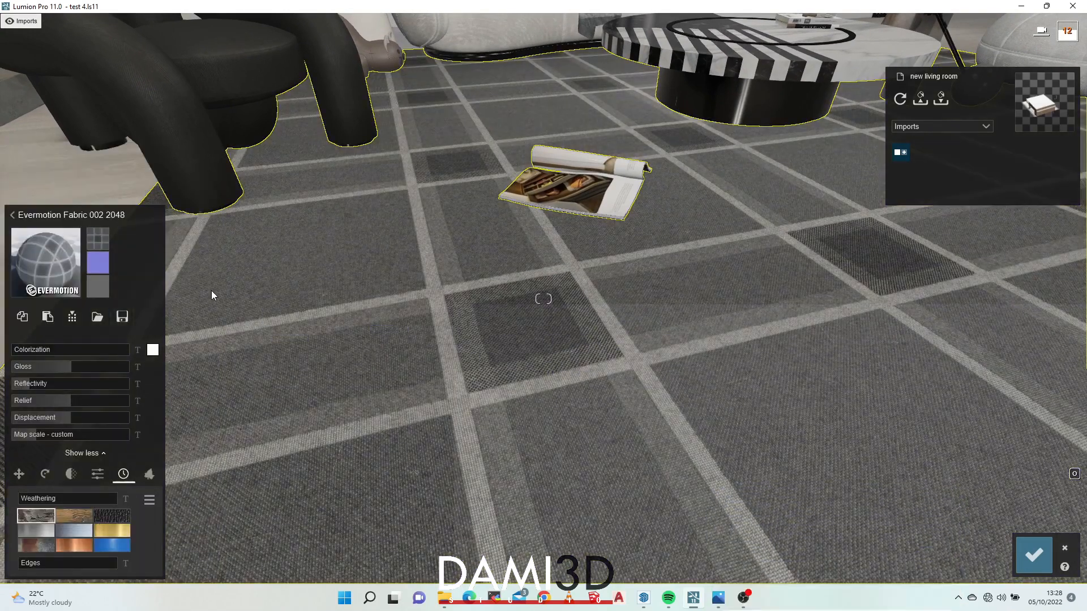
pyautogui.click(104, 242)
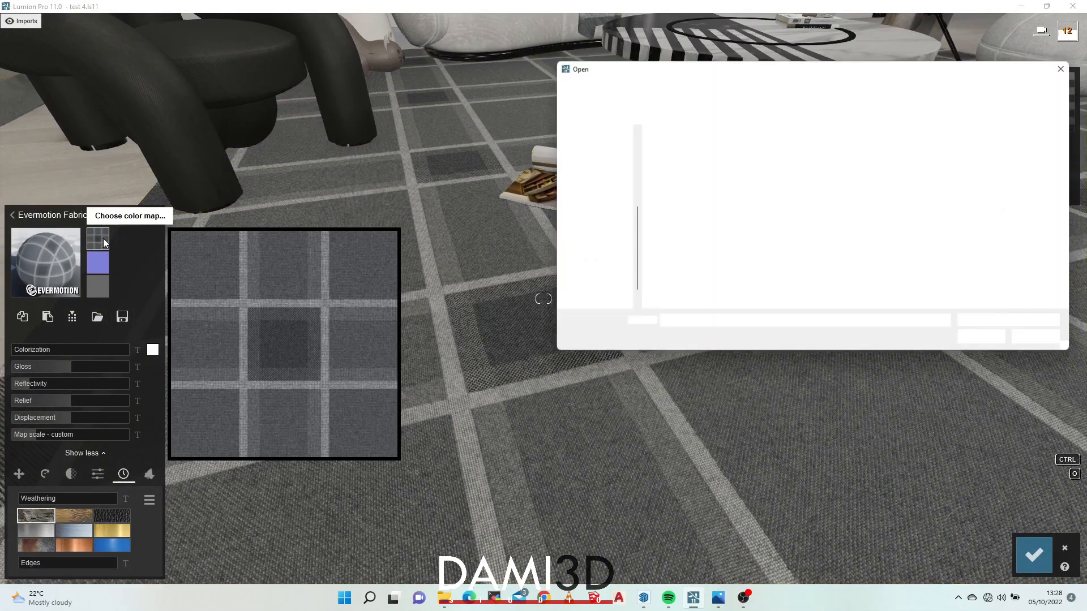
pyautogui.doubleClick(934, 153)
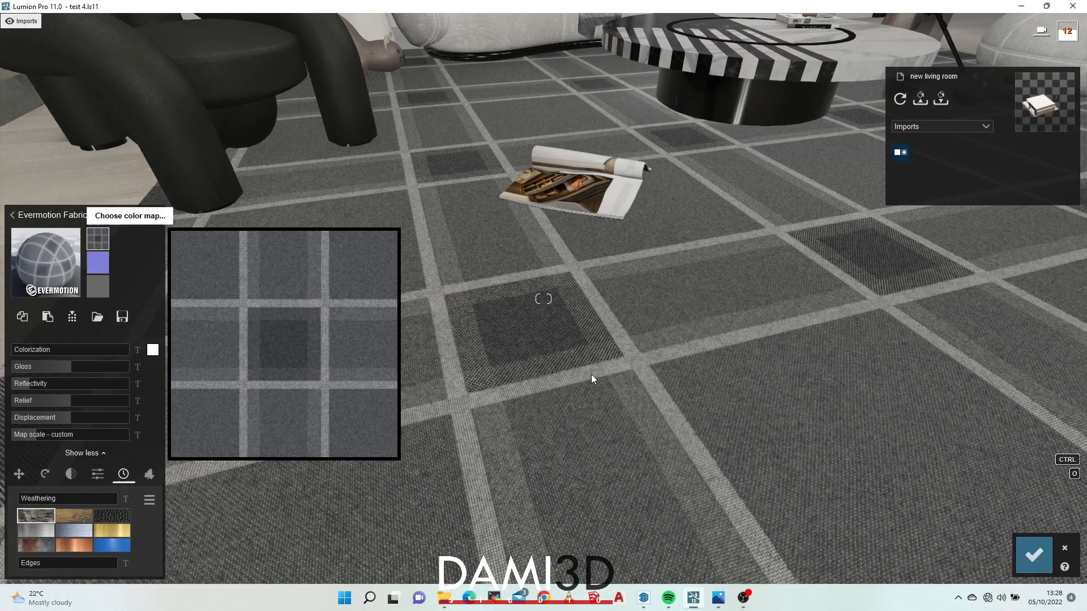
# Set the rug fabric's map scale to the imported mapping.
pyautogui.scroll(-5, 558, 344)
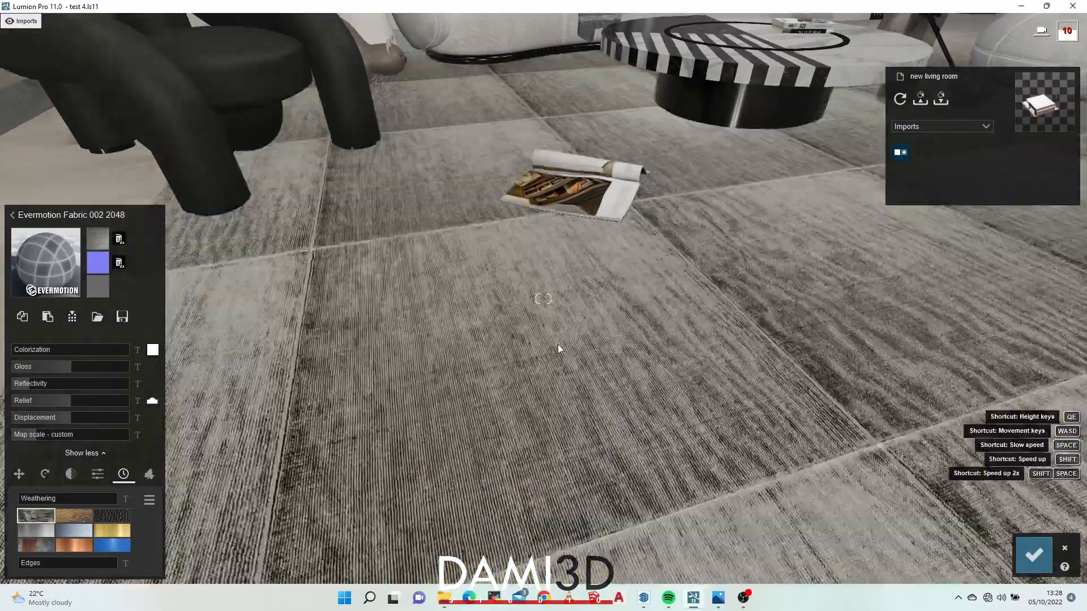
pyautogui.scroll(5, 543, 299)
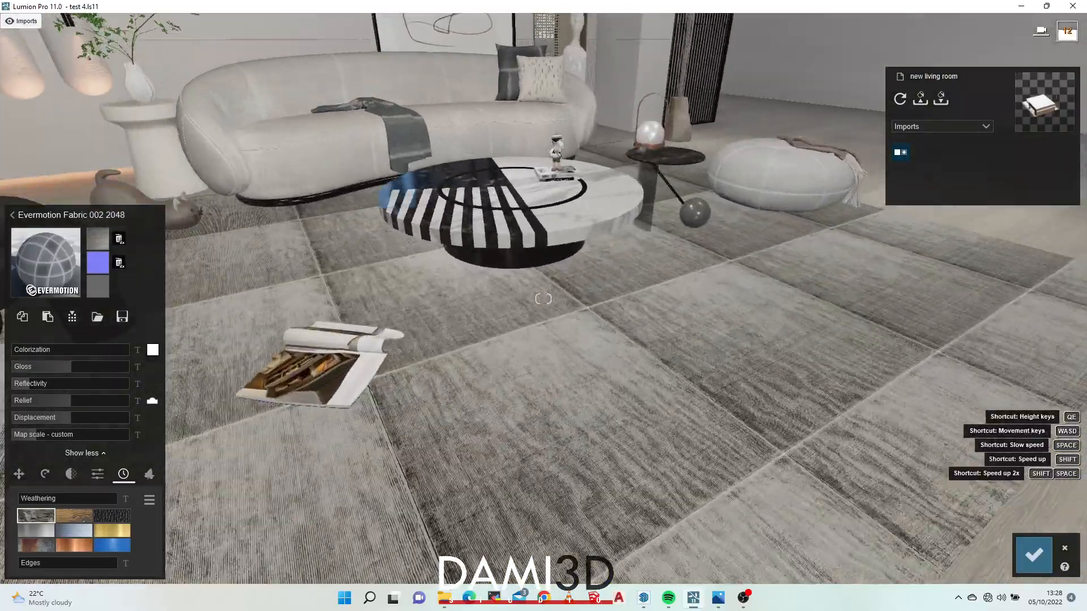
pyautogui.scroll(-5, 544, 299)
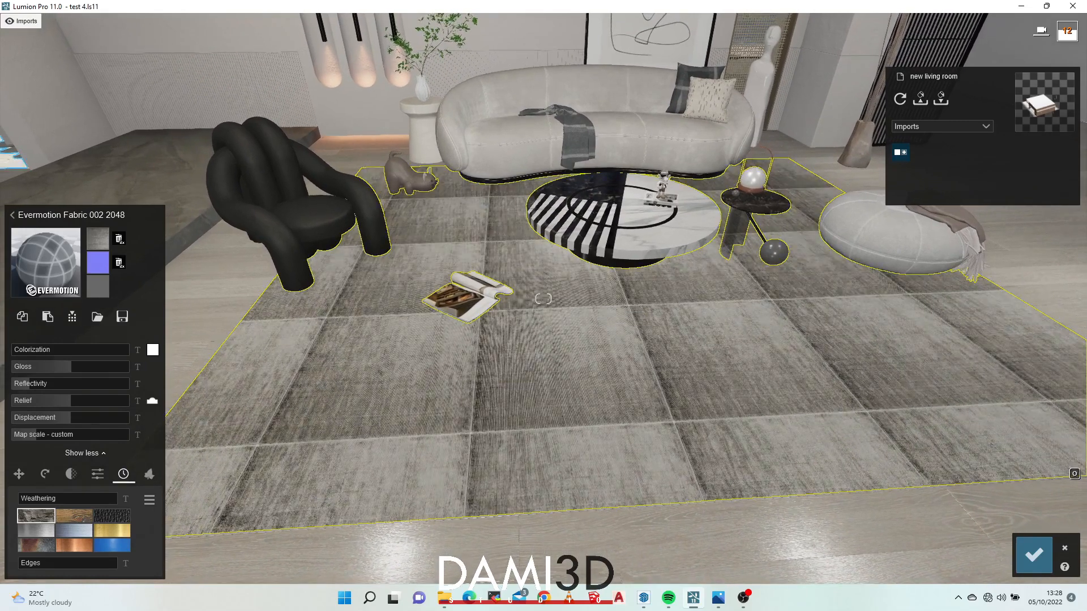
pyautogui.click(36, 435)
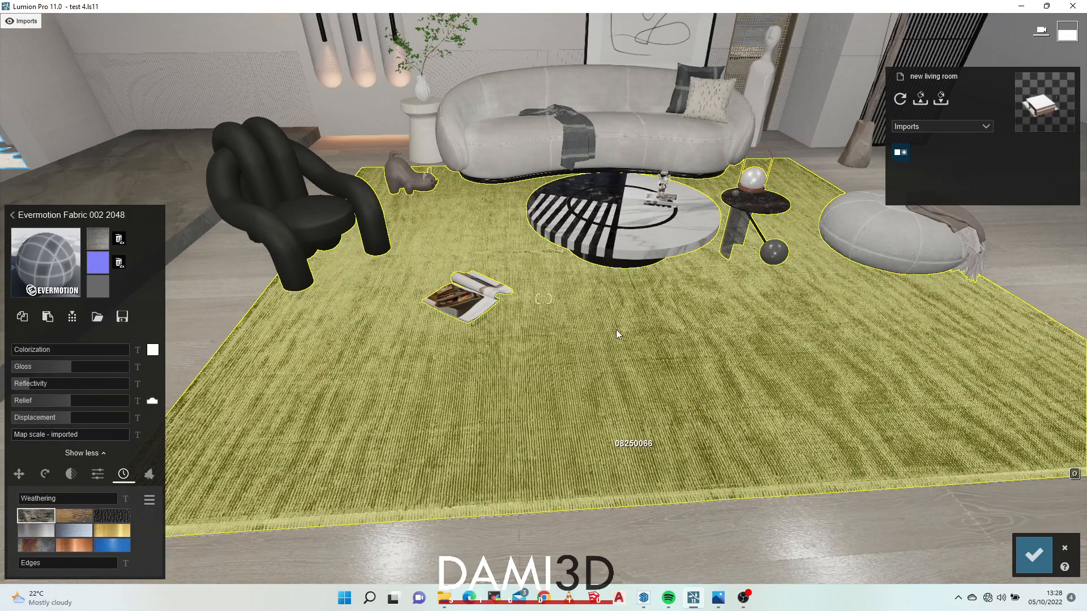
# Examine the rug's texture with the imported mapping, both up close and from across the room.
pyautogui.press('s')
pyautogui.moveTo(616, 330); pyautogui.dragTo(577, 335, button='right')
pyautogui.press('w')
pyautogui.press('w')
pyautogui.press('s')
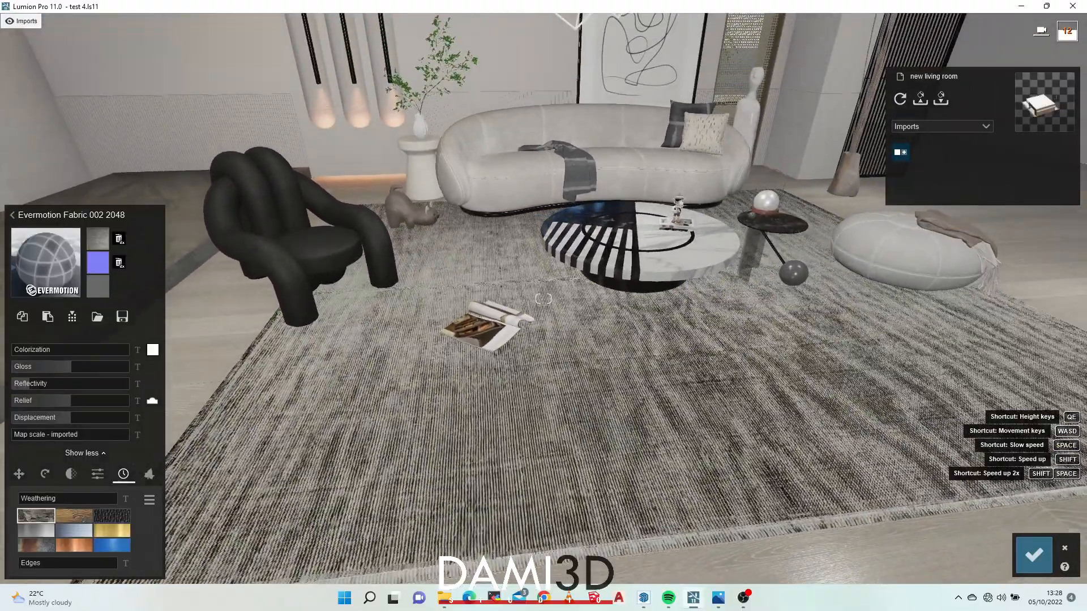
pyautogui.moveTo(544, 299)
pyautogui.mouseDown(button='right')
pyautogui.moveTo(504, 283)
pyautogui.moveTo(535, 310)
pyautogui.mouseUp(button='right')
pyautogui.press('w')
pyautogui.press('s')
pyautogui.moveTo(263, 538); pyautogui.dragTo(232, 552, button='right')
# Raise the rug fabric's displacement to the maximum and compare it with zero displacement at the rug's edge.
pyautogui.moveTo(74, 419); pyautogui.dragTo(194, 412)
pyautogui.moveTo(105, 416); pyautogui.dragTo(226, 403)
pyautogui.scroll(-3, 647, 356)
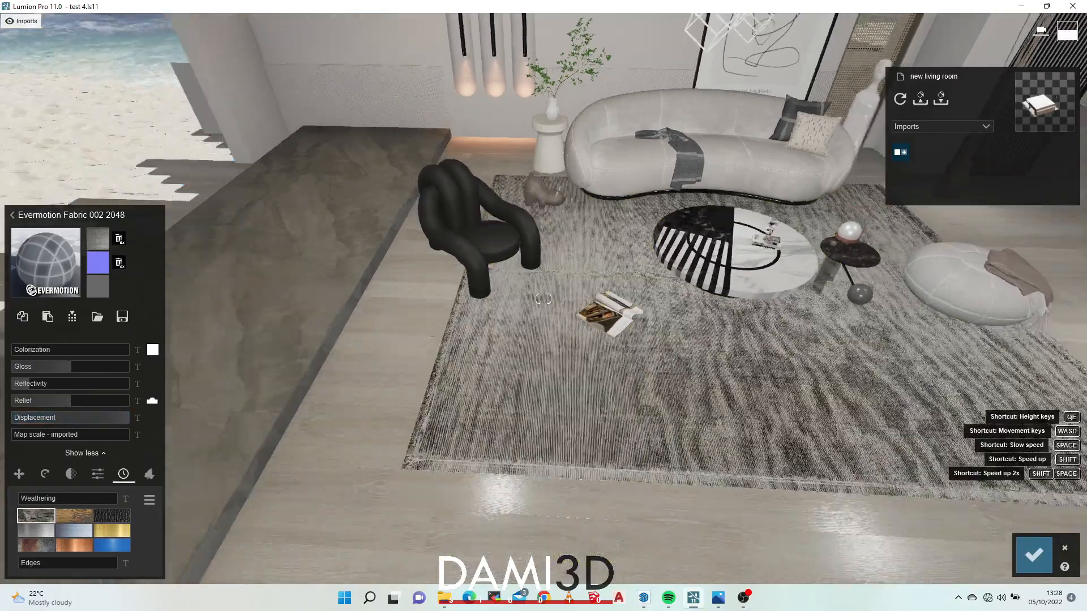
pyautogui.moveTo(648, 355); pyautogui.dragTo(588, 453, button='right')
pyautogui.scroll(4, 589, 453)
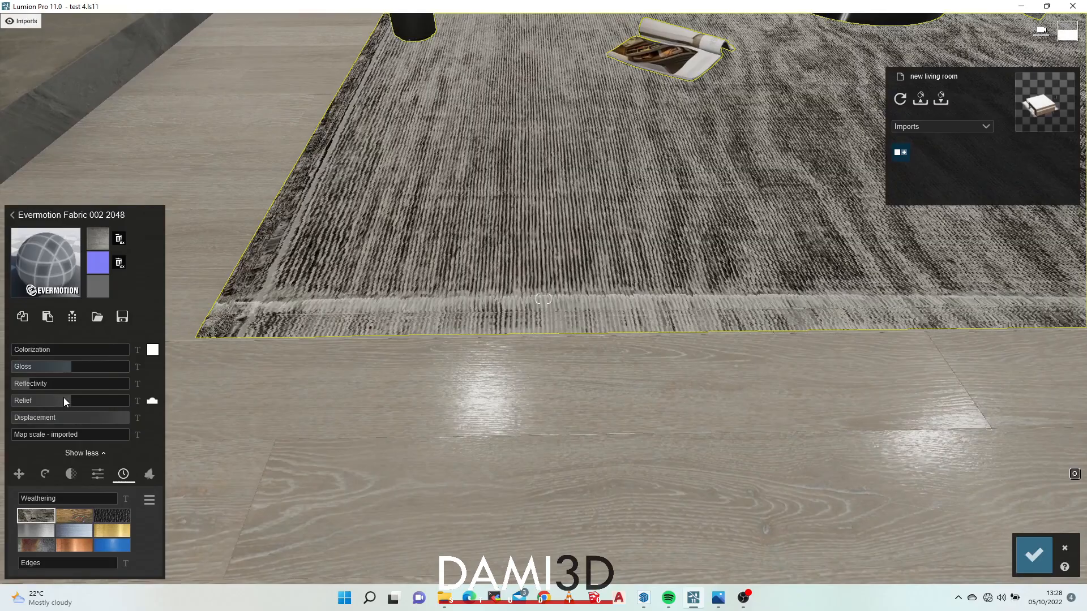
pyautogui.moveTo(106, 418); pyautogui.dragTo(1, 422)
pyautogui.moveTo(82, 418); pyautogui.dragTo(235, 422)
# Inspect the displaced rug edge up close and lower the rug fabric's displacement to zero.
pyautogui.press('w')
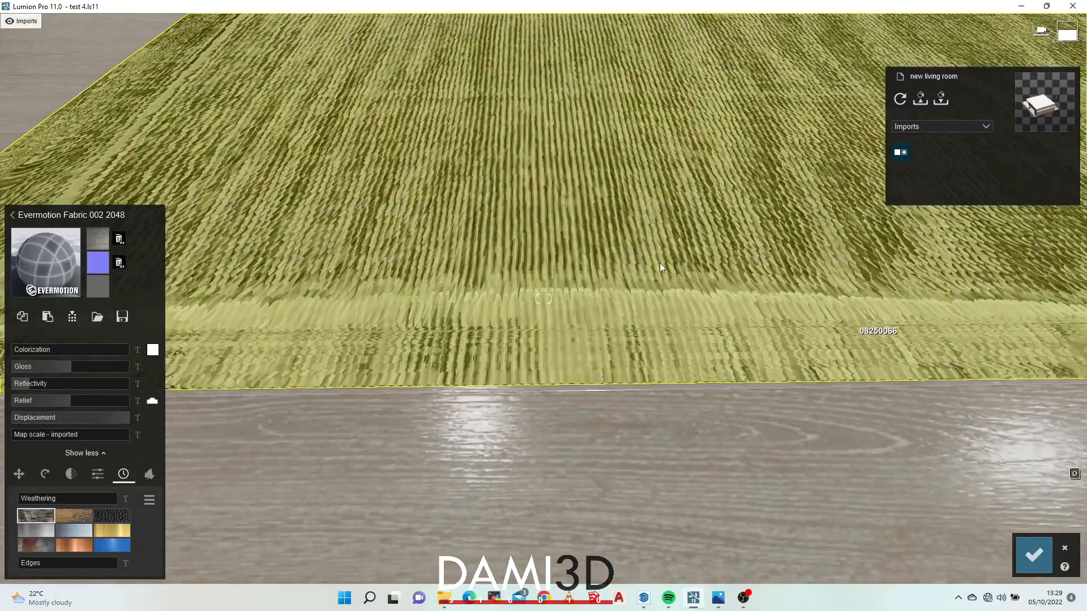
pyautogui.press('s')
pyautogui.moveTo(660, 262); pyautogui.dragTo(575, 340, button='right')
pyautogui.press('w')
pyautogui.press('s')
pyautogui.moveTo(110, 420); pyautogui.dragTo(42, 433)
# Set a custom map scale of 4.1 for the rug, judging it against the whole room.
pyautogui.click(17, 436)
pyautogui.press('s')
pyautogui.moveTo(379, 420); pyautogui.dragTo(416, 365, button='right')
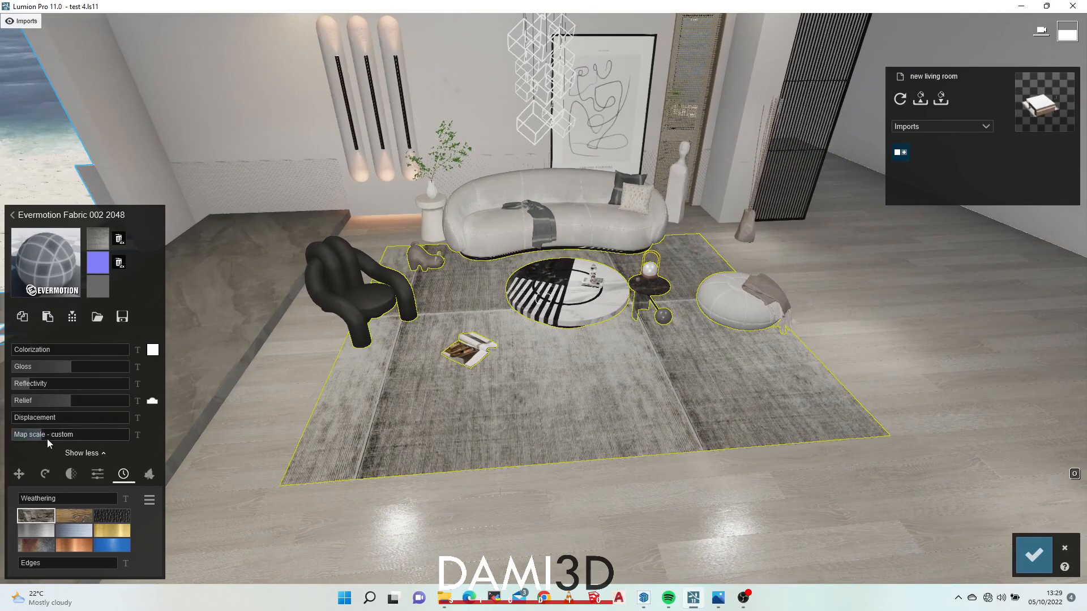
pyautogui.moveTo(45, 436); pyautogui.dragTo(44, 436)
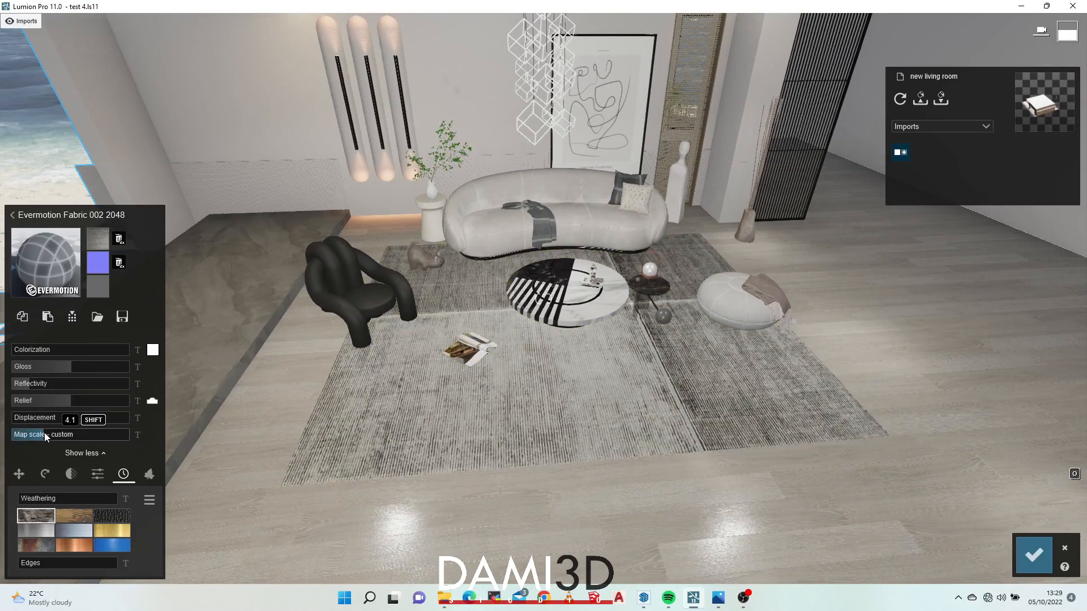
# Shift the rug's texture to an X offset of 0.6797 and a Z offset of about half.
pyautogui.click(18, 476)
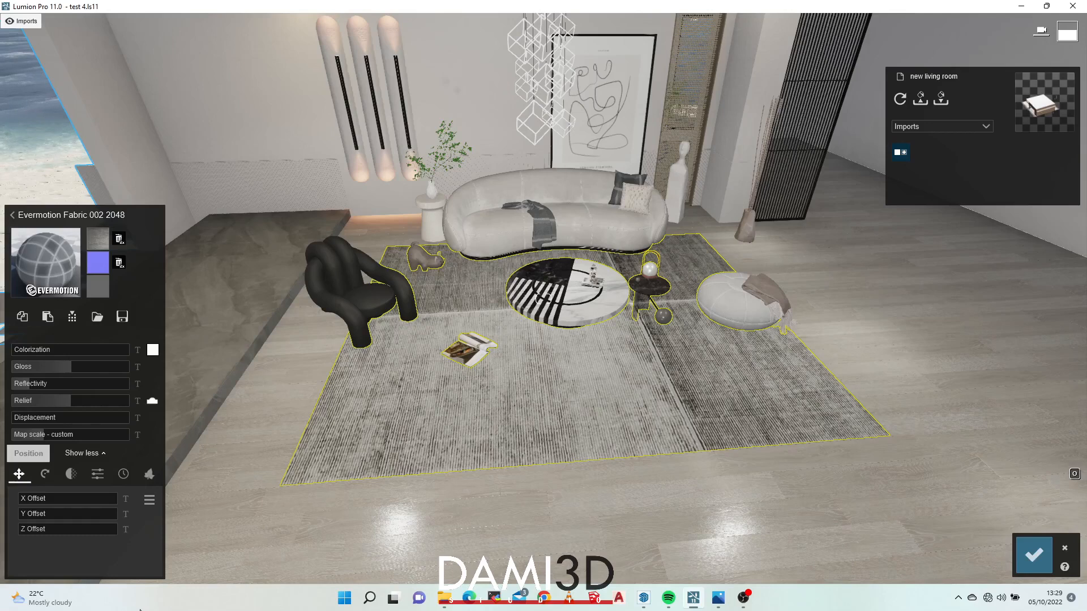
pyautogui.moveTo(23, 501); pyautogui.dragTo(87, 495)
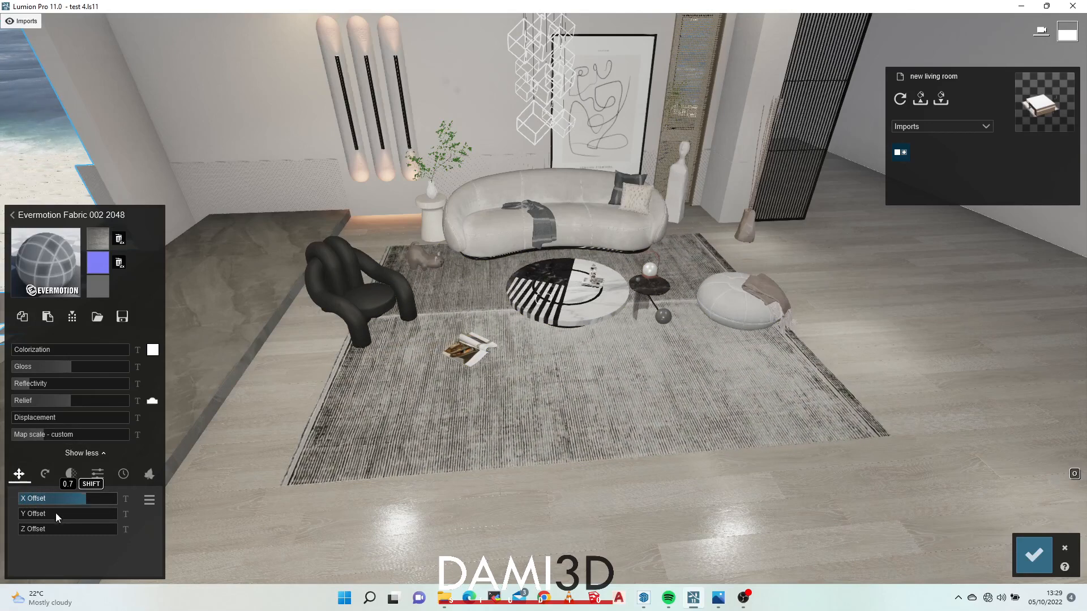
pyautogui.moveTo(32, 529); pyautogui.dragTo(87, 500)
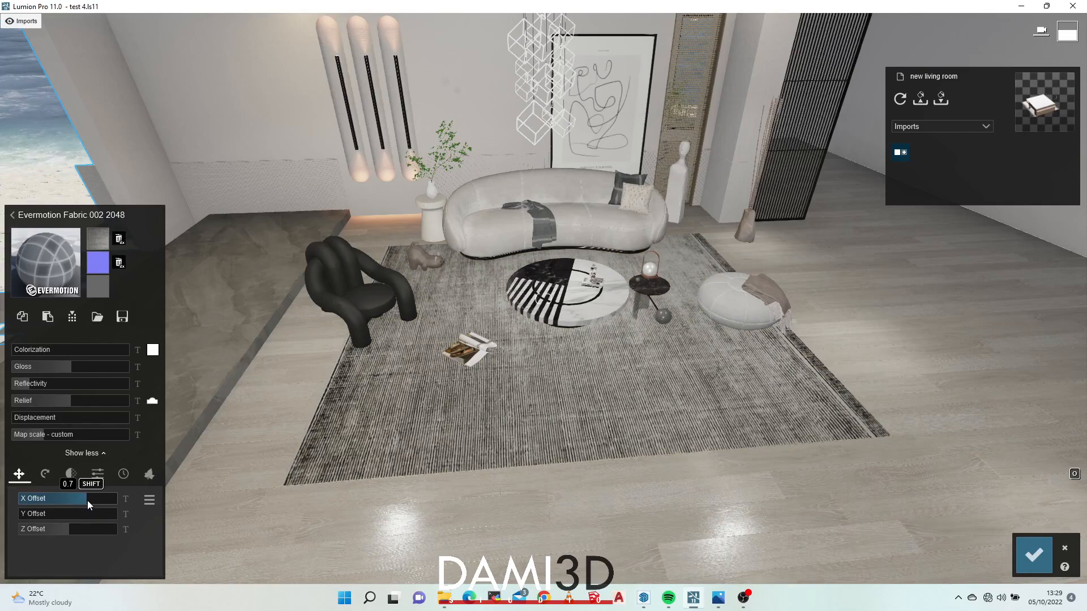
pyautogui.moveTo(90, 501); pyautogui.dragTo(114, 498)
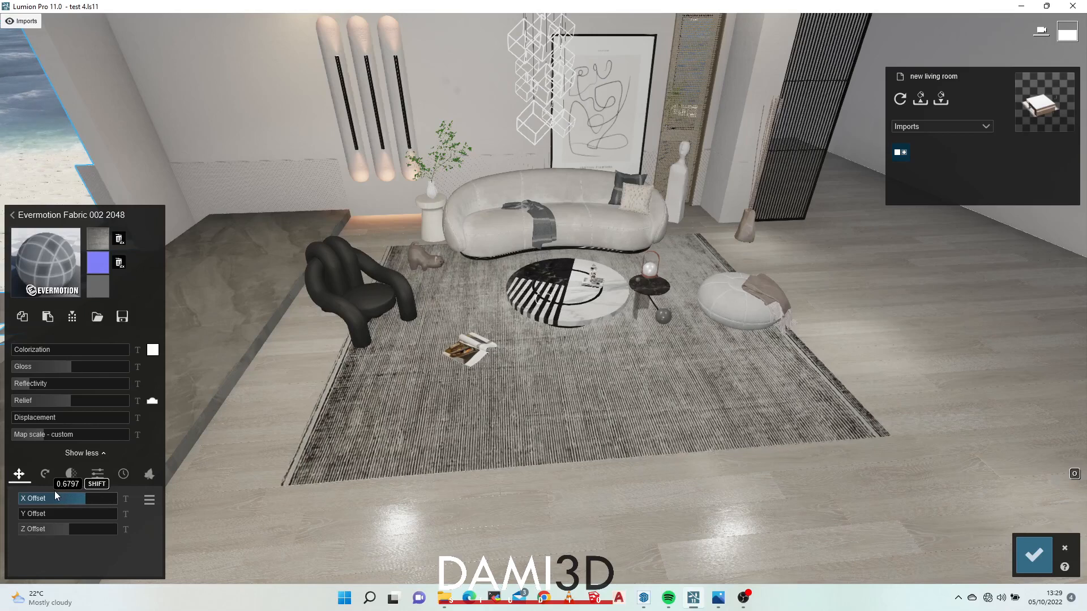
pyautogui.moveTo(45, 491); pyautogui.dragTo(45, 491)
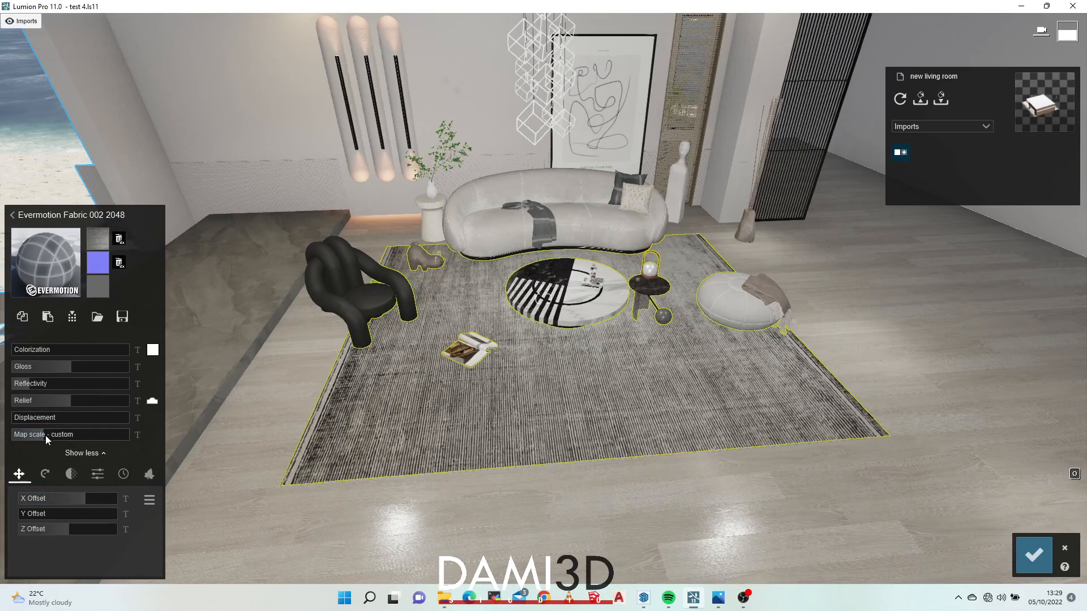
# Fine-tune the rug's custom map scale to 4.2 and check the texture against the surrounding floor.
pyautogui.moveTo(59, 431); pyautogui.dragTo(79, 429)
pyautogui.moveTo(581, 428); pyautogui.dragTo(553, 450, button='right')
pyautogui.press('w')
pyautogui.press('s')
pyautogui.press('w')
pyautogui.press('s')
# Compare the rug's weave up close at zero and full displacement, and set the fabric's displacement to 0.4.
pyautogui.moveTo(18, 419); pyautogui.dragTo(1, 404)
pyautogui.moveTo(320, 368); pyautogui.dragTo(498, 376, button='right')
pyautogui.press('w')
pyautogui.press('w')
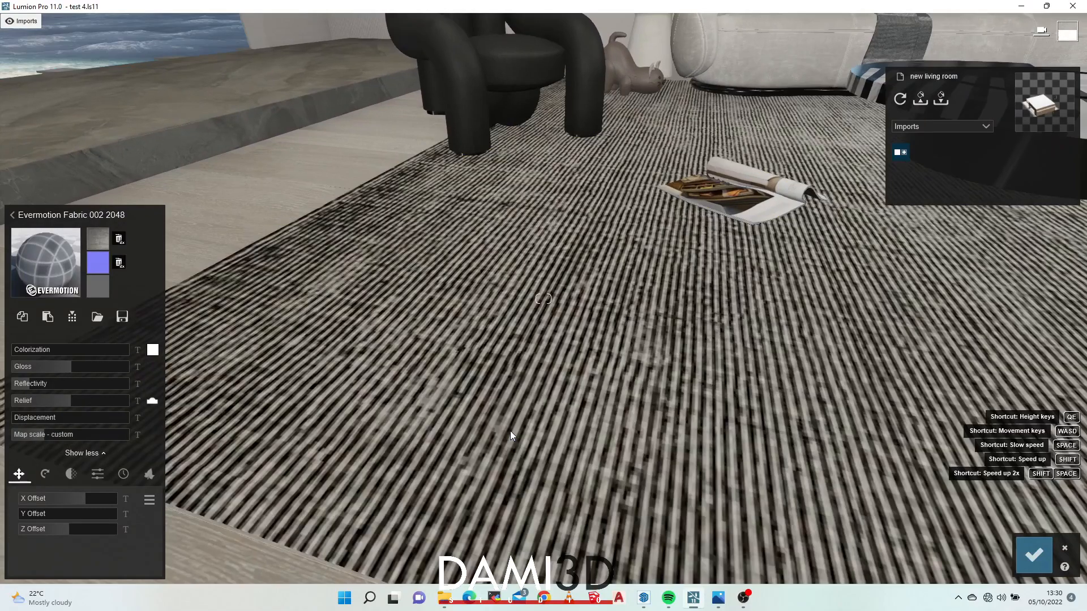
pyautogui.press('w')
pyautogui.moveTo(22, 421); pyautogui.dragTo(157, 409)
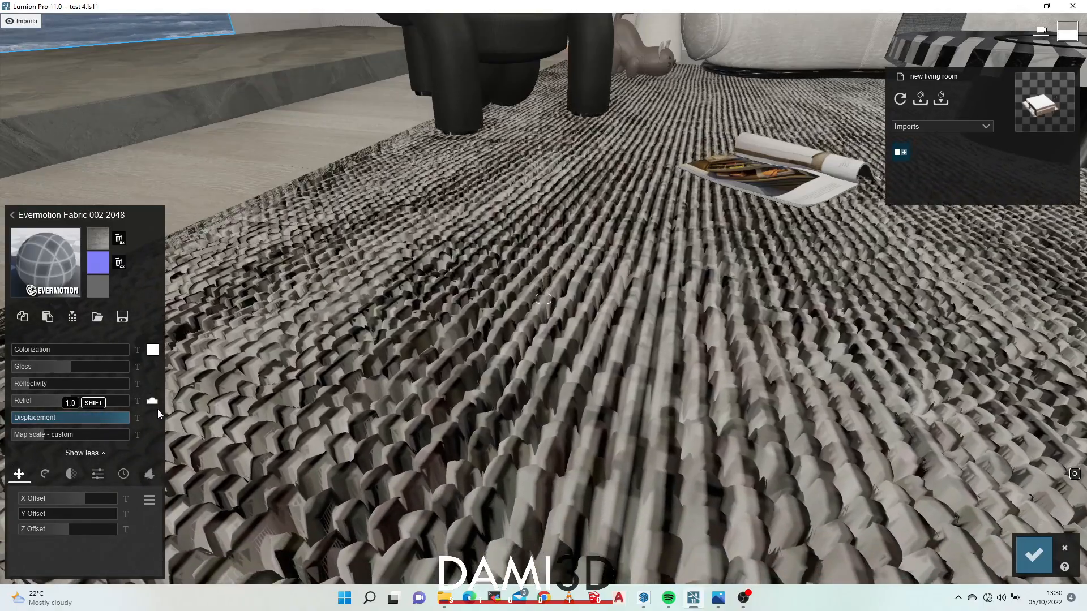
pyautogui.press('s')
pyautogui.press('w')
pyautogui.moveTo(540, 354); pyautogui.dragTo(636, 349, button='right')
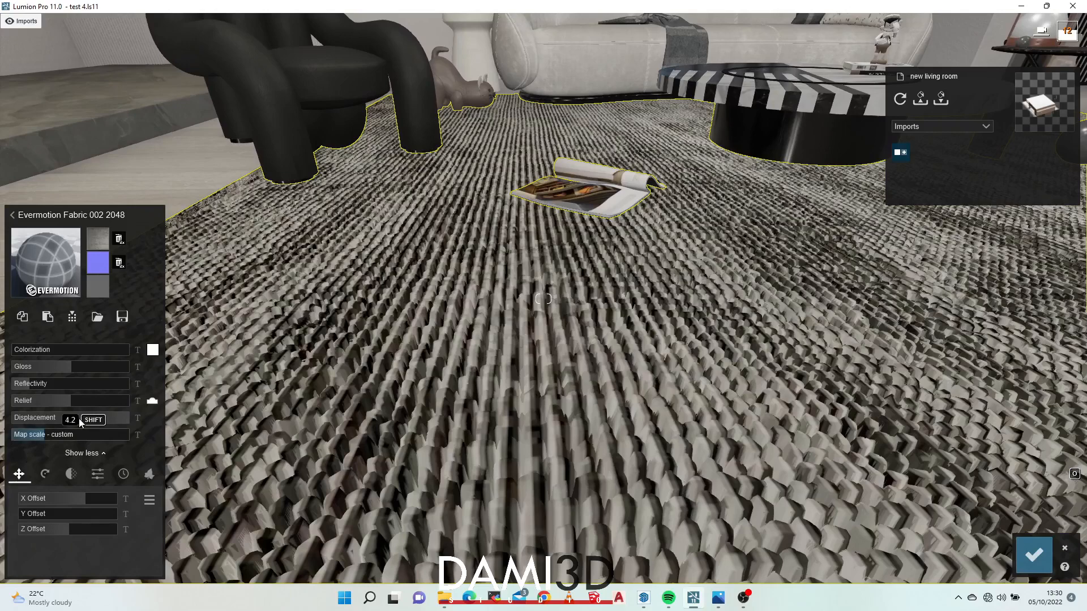
pyautogui.moveTo(129, 417); pyautogui.dragTo(61, 421)
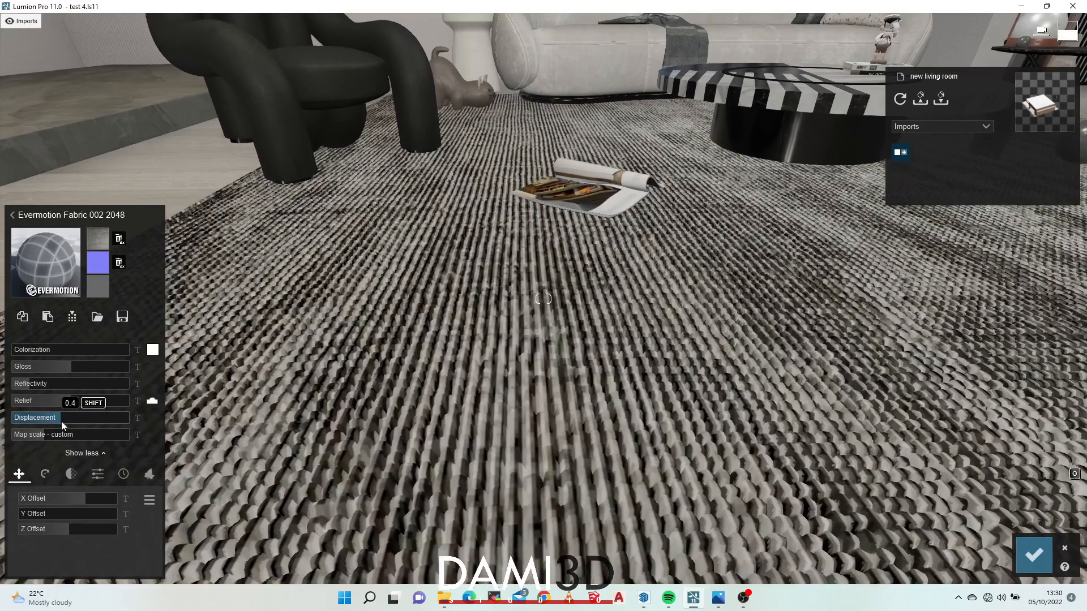
# Examine the displaced rug weave from low and raised viewpoints around the magazine and coffee table.
pyautogui.press('s')
pyautogui.moveTo(406, 438); pyautogui.dragTo(453, 408, button='right')
pyautogui.press('w')
pyautogui.press('w')
pyautogui.press('s')
pyautogui.moveTo(513, 308); pyautogui.dragTo(537, 337, button='right')
pyautogui.press('s')
pyautogui.press('w')
# Tint the rug fabric black with a colorization of 0.3 and judge it against the whole room.
pyautogui.click(153, 349)
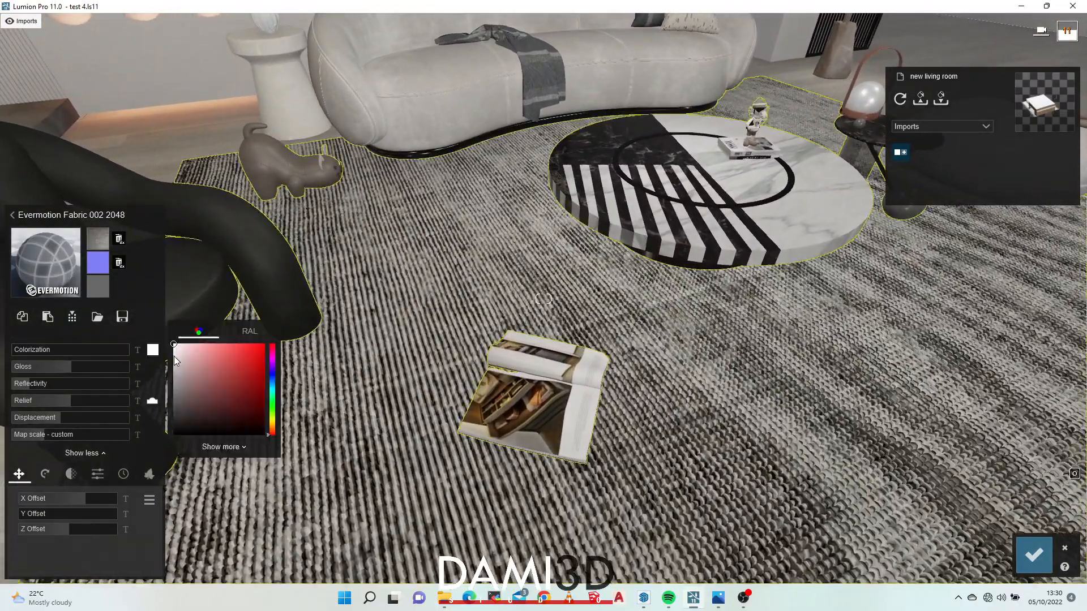
pyautogui.moveTo(197, 362); pyautogui.dragTo(144, 456)
pyautogui.moveTo(17, 356)
pyautogui.moveTo(25, 351); pyautogui.dragTo(47, 347)
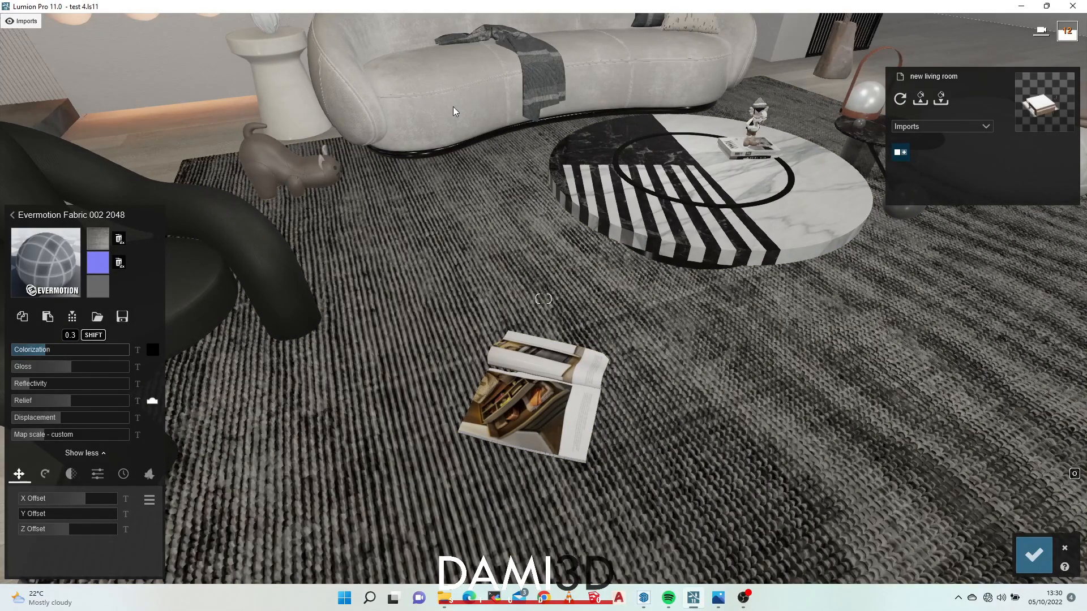
pyautogui.press('s')
pyautogui.moveTo(456, 99)
pyautogui.mouseDown(button='right')
pyautogui.moveTo(543, 110)
pyautogui.moveTo(535, 122)
pyautogui.moveTo(464, 111)
pyautogui.moveTo(446, 82)
pyautogui.mouseUp(button='right')
pyautogui.press('w')
pyautogui.press('w')
pyautogui.press('s')
pyautogui.press('s')
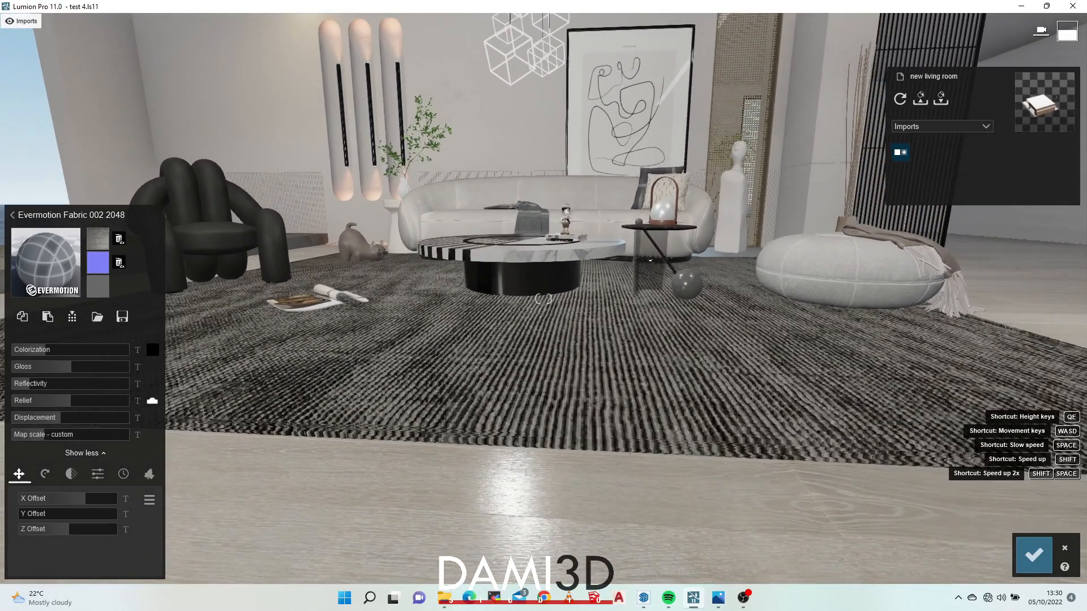
pyautogui.press('s')
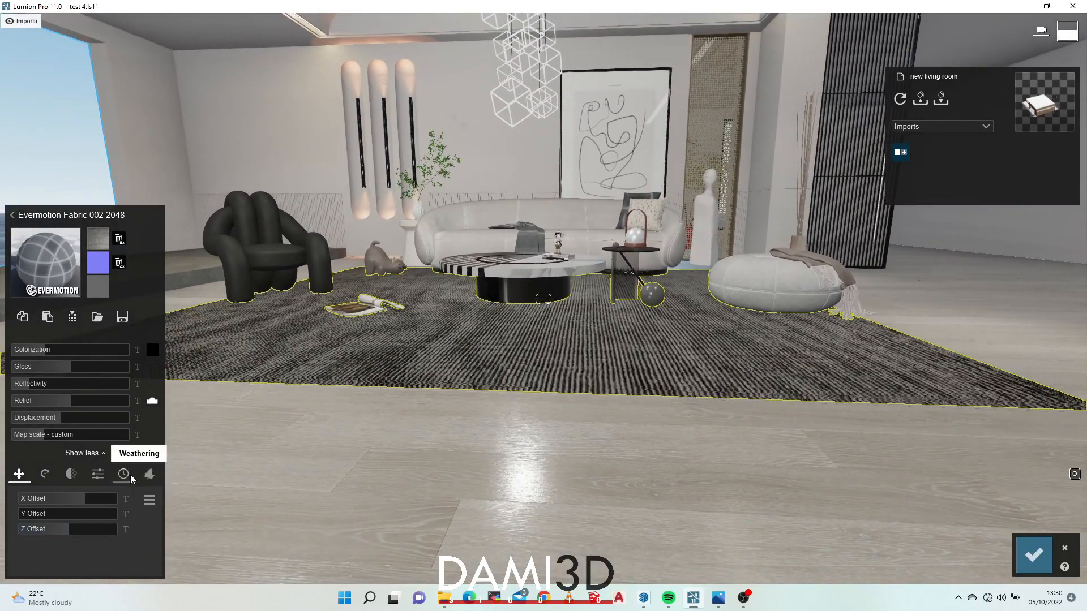
# Age the rug fabric with a weathering of about 0.4 and an edges value of about 0.3.
pyautogui.click(128, 473)
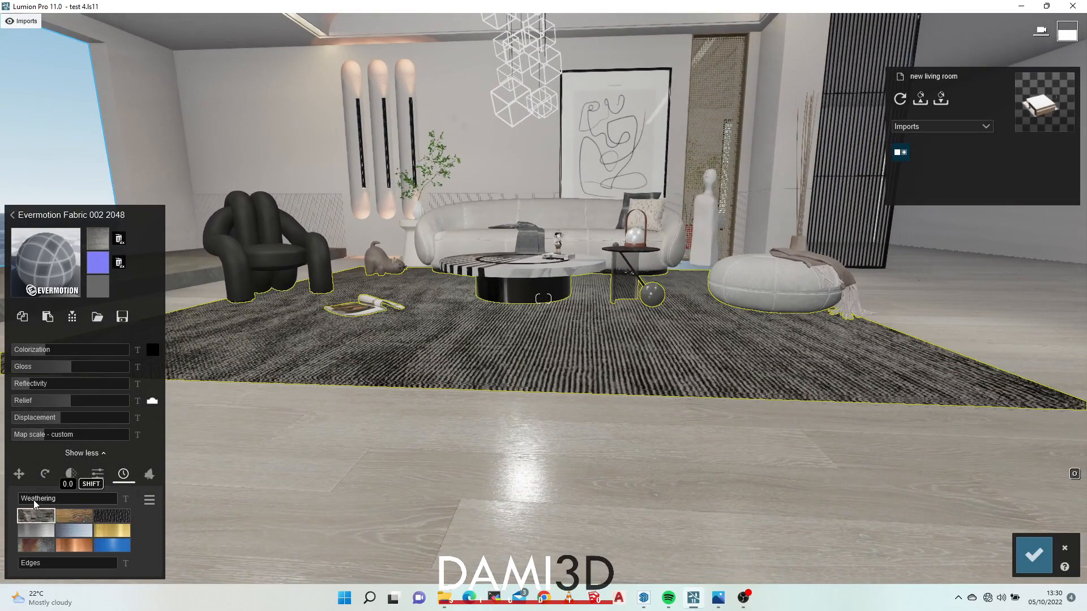
pyautogui.moveTo(33, 500); pyautogui.dragTo(47, 499)
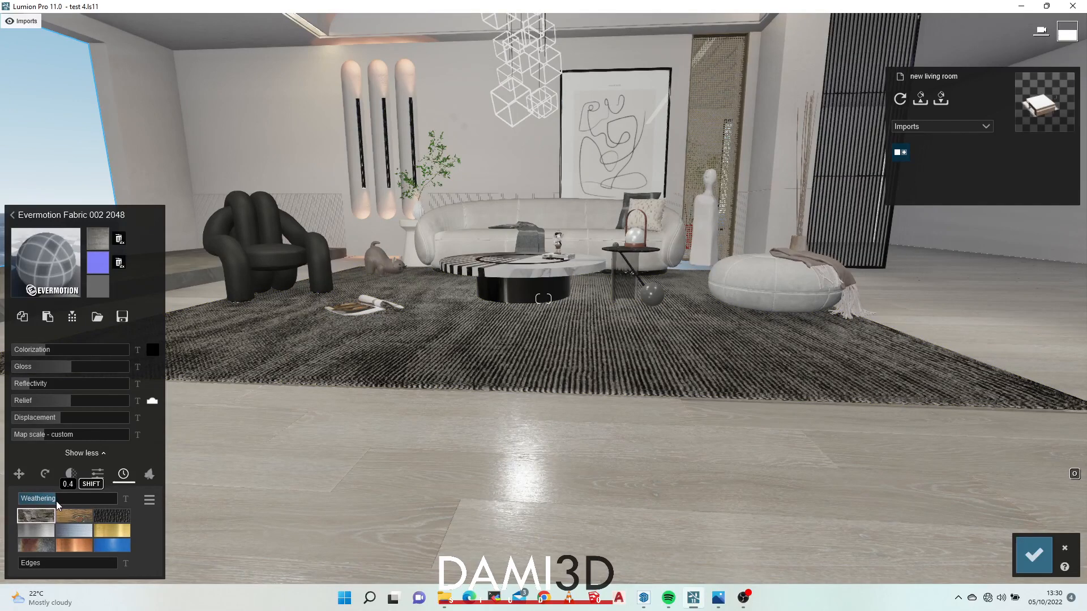
pyautogui.moveTo(499, 422); pyautogui.dragTo(451, 406, button='right')
pyautogui.press('w')
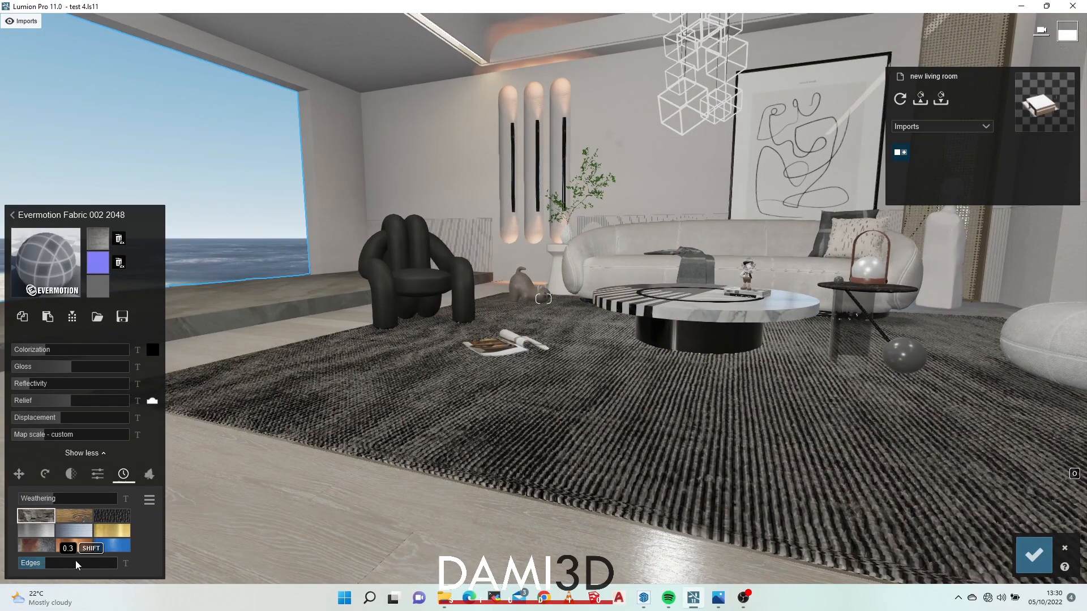
# Examine the weathered rug from several viewpoints across the living room.
pyautogui.moveTo(736, 390); pyautogui.dragTo(747, 383, button='right')
pyautogui.press('s')
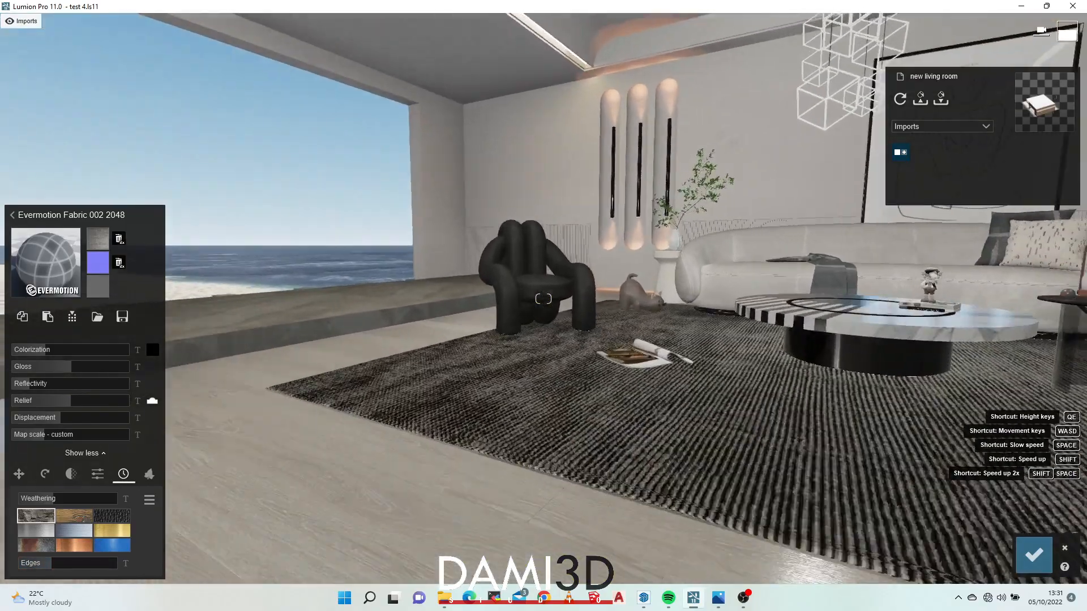
pyautogui.moveTo(543, 299); pyautogui.dragTo(657, 288, button='right')
pyautogui.press('a')
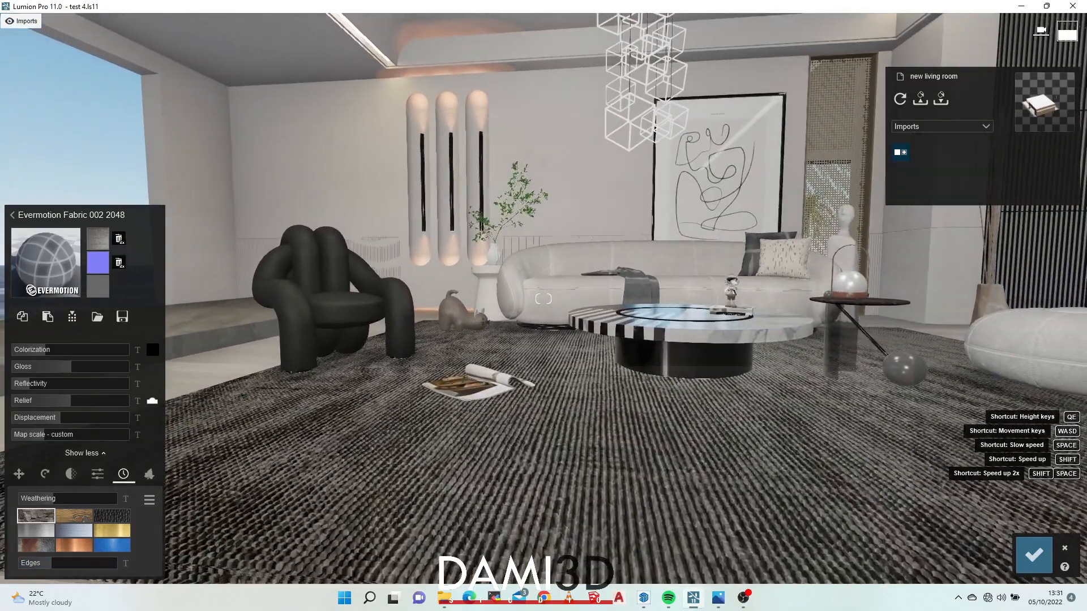
pyautogui.moveTo(543, 299); pyautogui.dragTo(617, 299, button='right')
pyautogui.press('s')
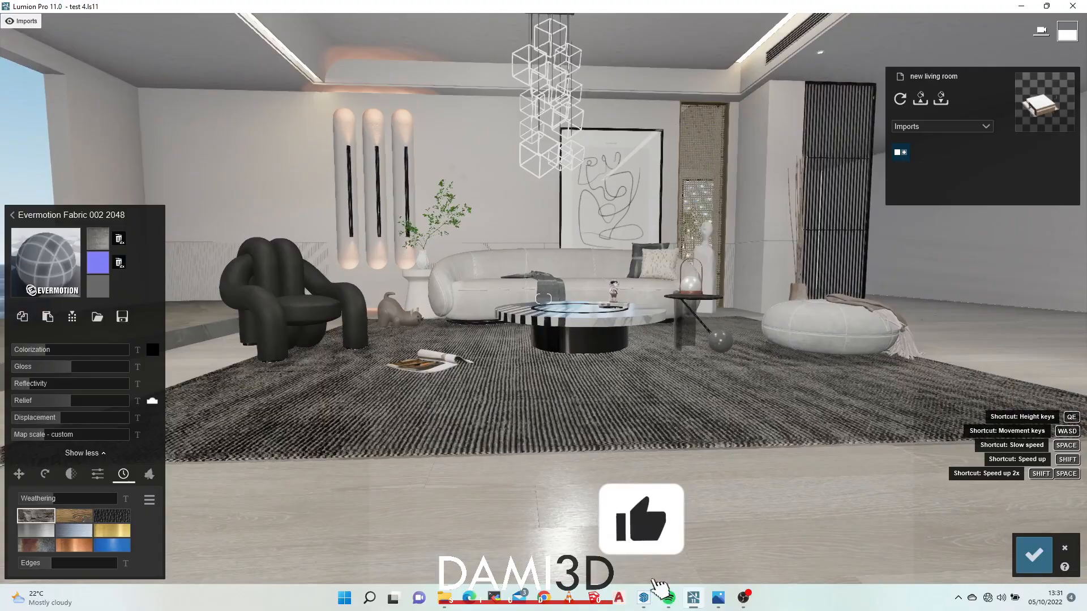
# Inspect the rug's weave up close beside the sofa and armchair, and compare it with the wider view.
pyautogui.press('w')
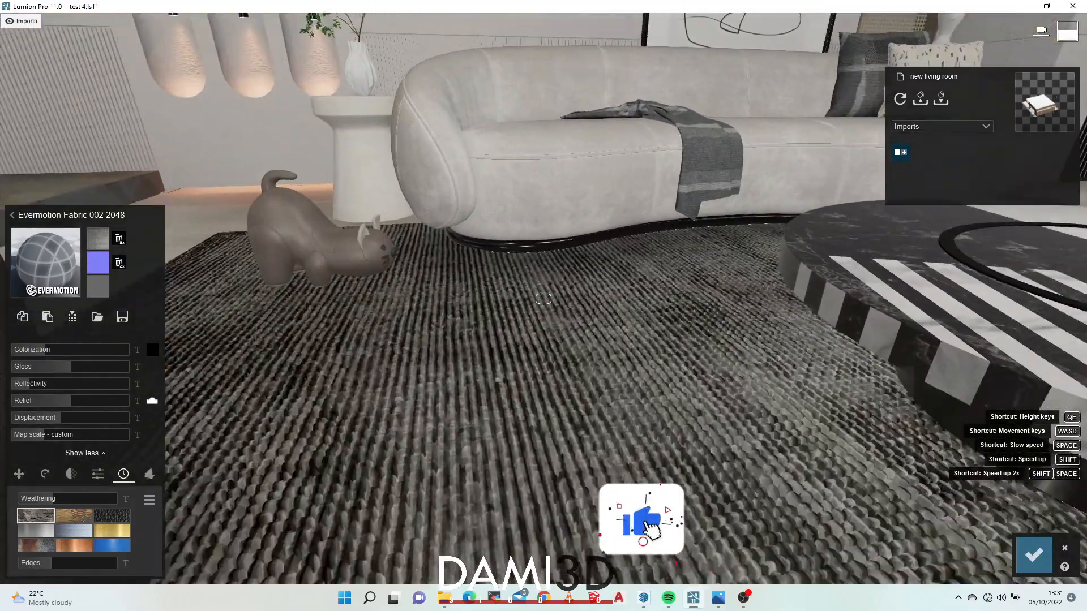
pyautogui.moveTo(544, 299); pyautogui.dragTo(600, 308, button='right')
pyautogui.press('s')
pyautogui.press('w')
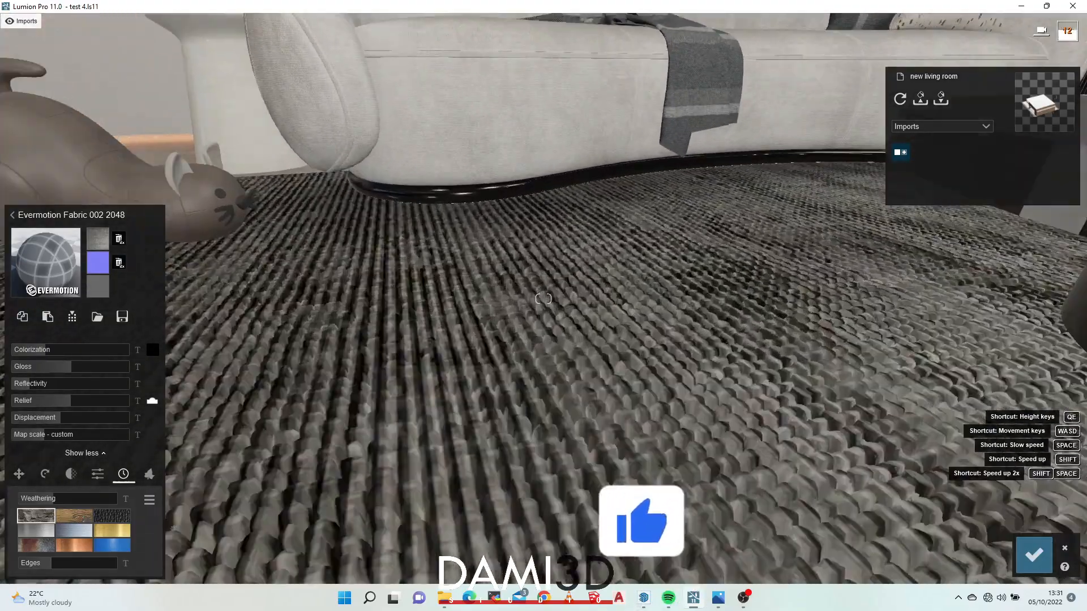
pyautogui.press('s')
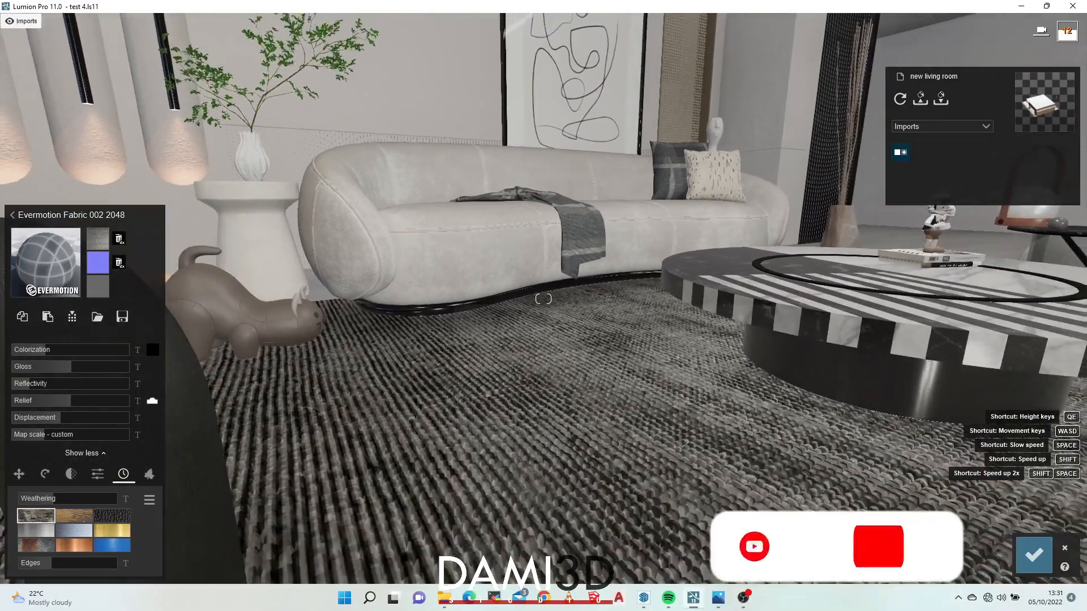
pyautogui.press('s')
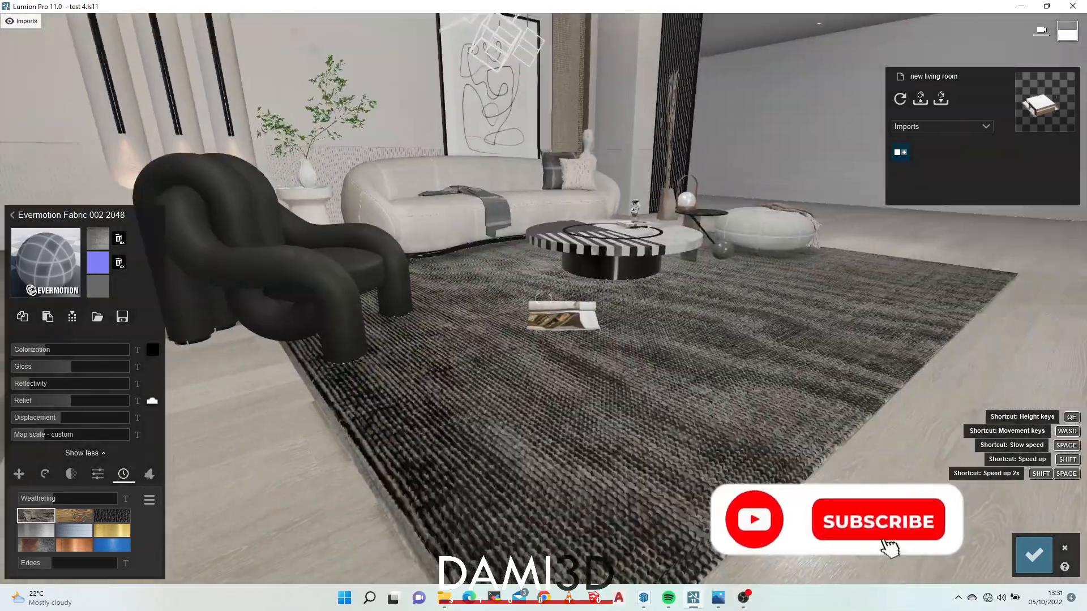
pyautogui.press('w')
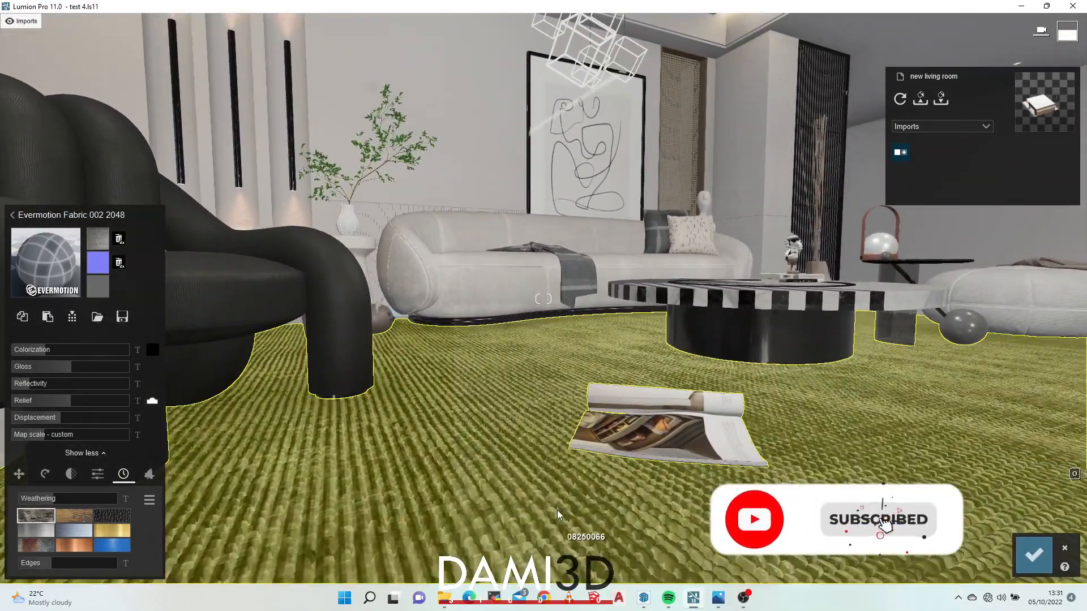
pyautogui.press('s')
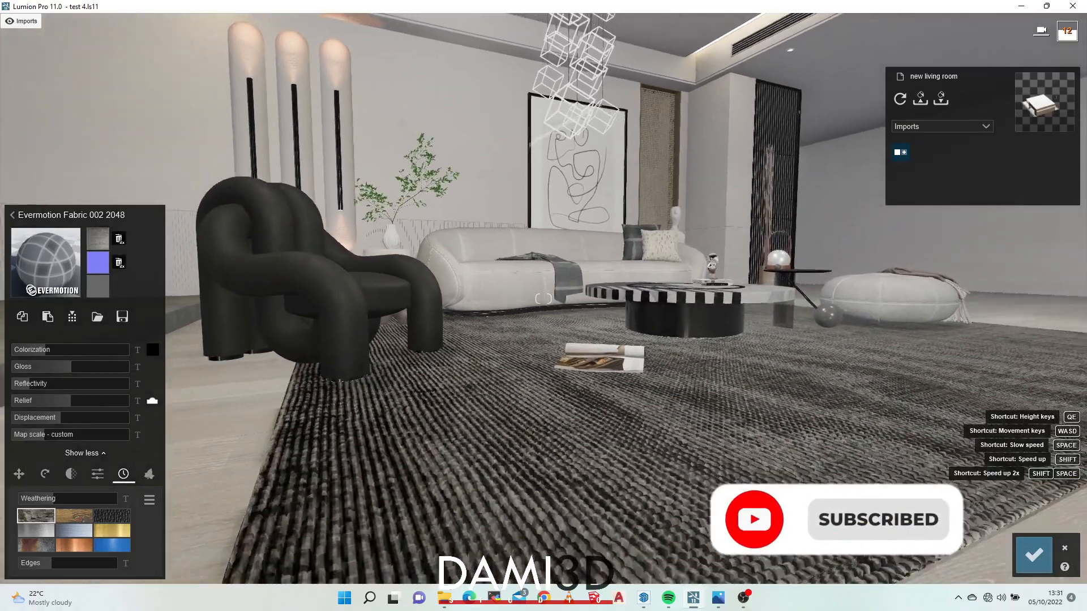
# Review the rug in front of the armchair and sofa once more and save the material changes.
pyautogui.moveTo(437, 464)
pyautogui.mouseDown(button='right')
pyautogui.moveTo(560, 461)
pyautogui.moveTo(441, 458)
pyautogui.moveTo(436, 413)
pyautogui.moveTo(425, 409)
pyautogui.moveTo(416, 465)
pyautogui.mouseUp(button='right')
pyautogui.press('w')
pyautogui.press('s')
pyautogui.press('s')
pyautogui.press('w')
pyautogui.press('s')
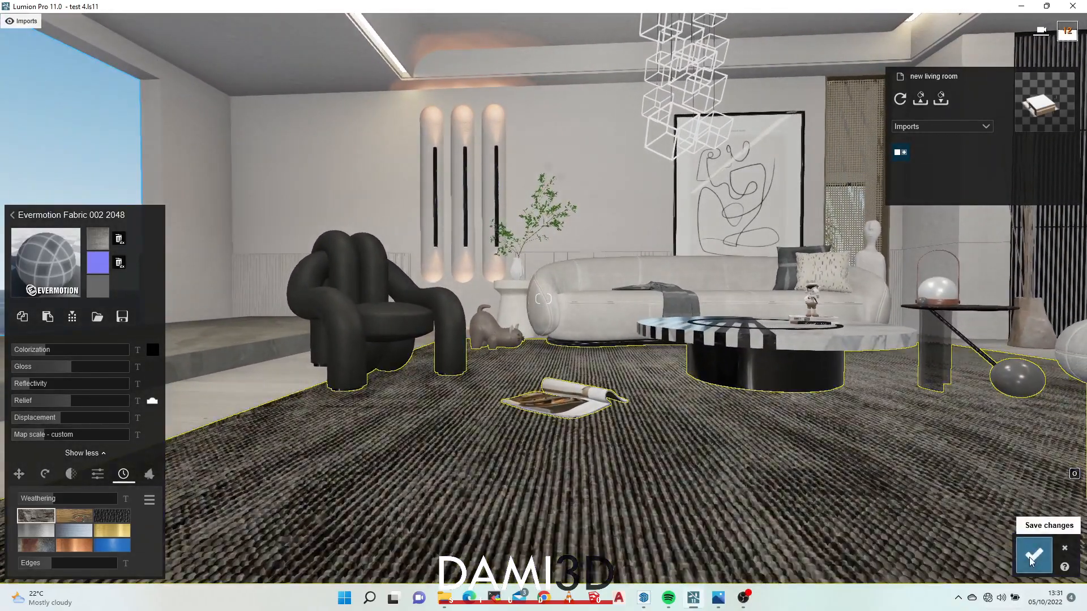
pyautogui.click(1025, 562)
# Reopen the rug's material and replace it with Black and White Fur from the various materials' fur category.
pyautogui.moveTo(576, 350)
pyautogui.mouseDown(button='right')
pyautogui.moveTo(557, 447)
pyautogui.moveTo(581, 352)
pyautogui.mouseUp(button='right')
pyautogui.press('s')
pyautogui.press('w')
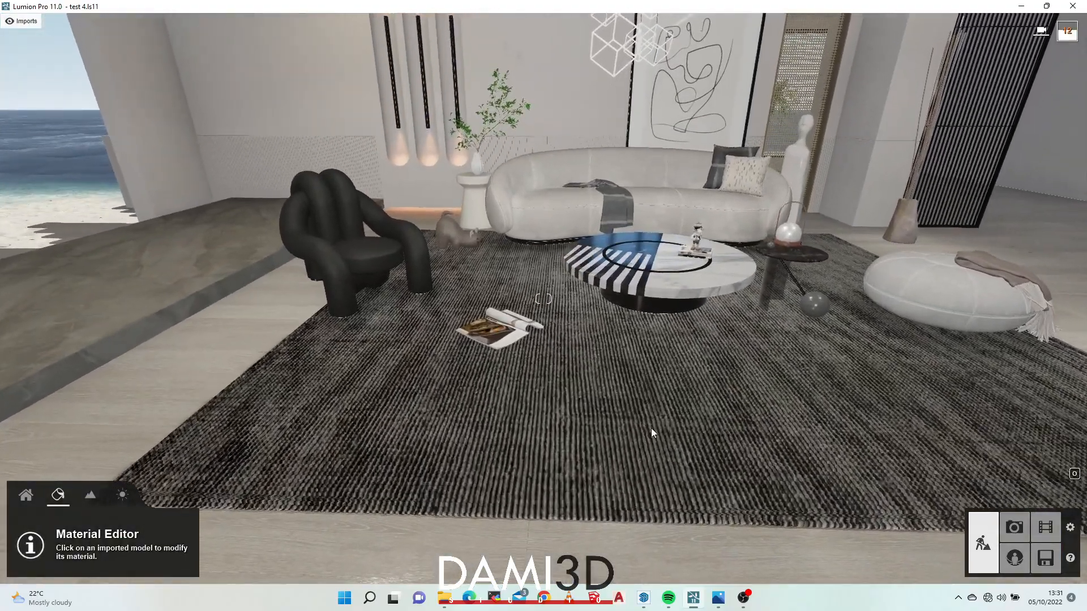
pyautogui.moveTo(375, 413); pyautogui.dragTo(522, 471, button='right')
pyautogui.click(516, 389)
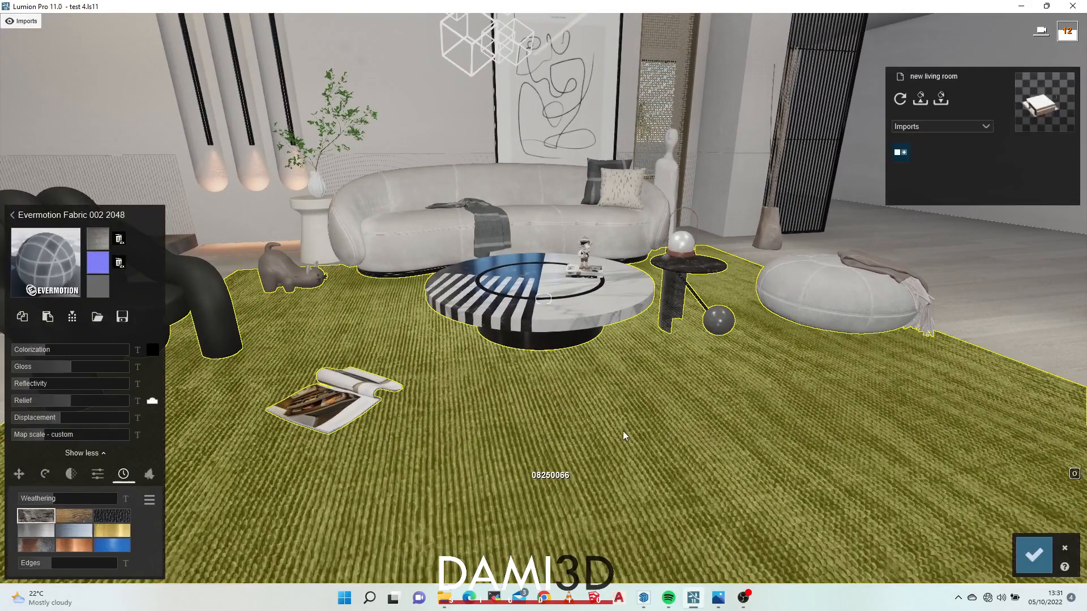
pyautogui.click(62, 249)
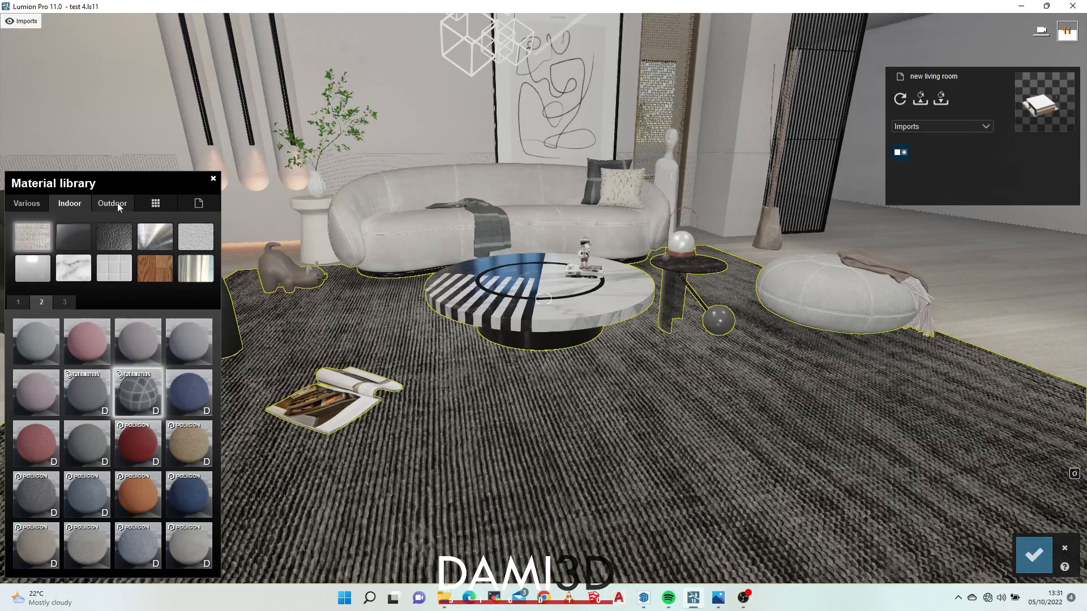
pyautogui.click(35, 202)
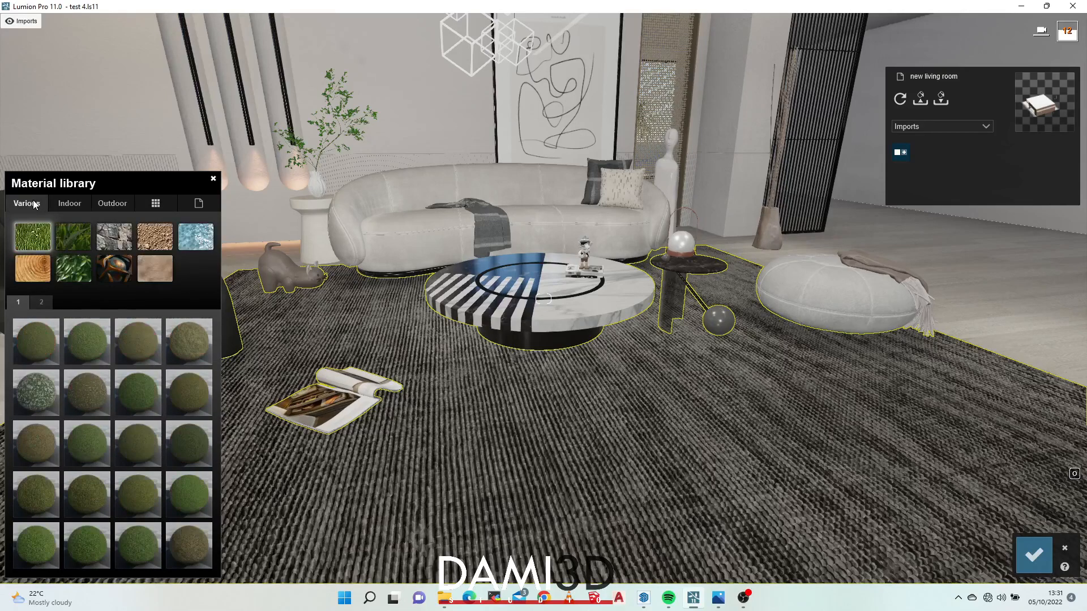
pyautogui.click(149, 271)
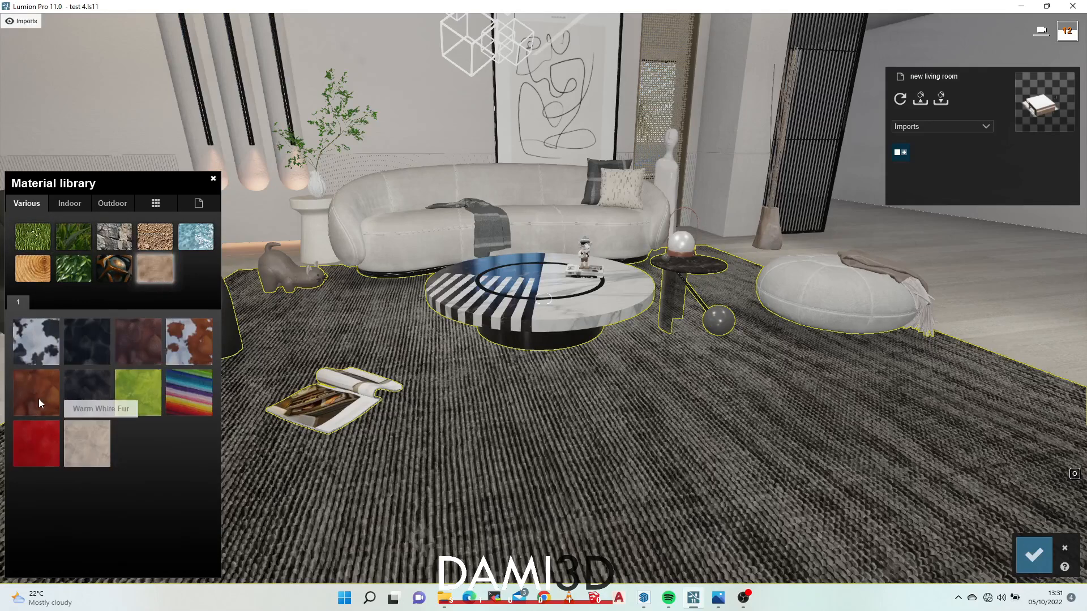
pyautogui.click(43, 348)
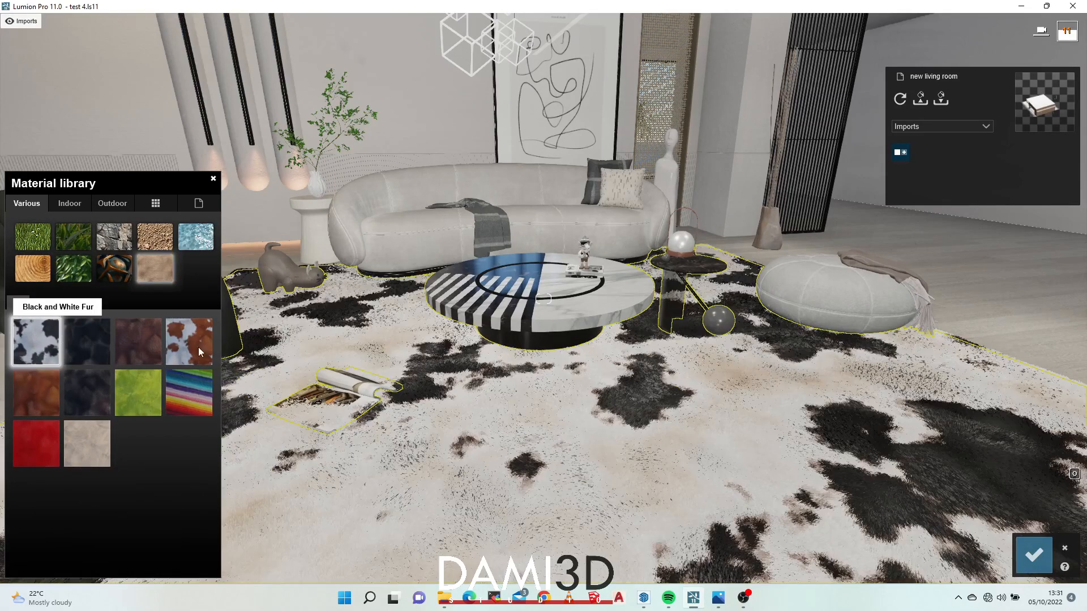
# Inspect the rug's fur edge up close and load DiffuseTexture_08250300_0.jpg as the fur's color map.
pyautogui.scroll(-5, 671, 244)
pyautogui.press('s')
pyautogui.moveTo(544, 299); pyautogui.dragTo(447, 342, button='right')
pyautogui.press('w')
pyautogui.press('w')
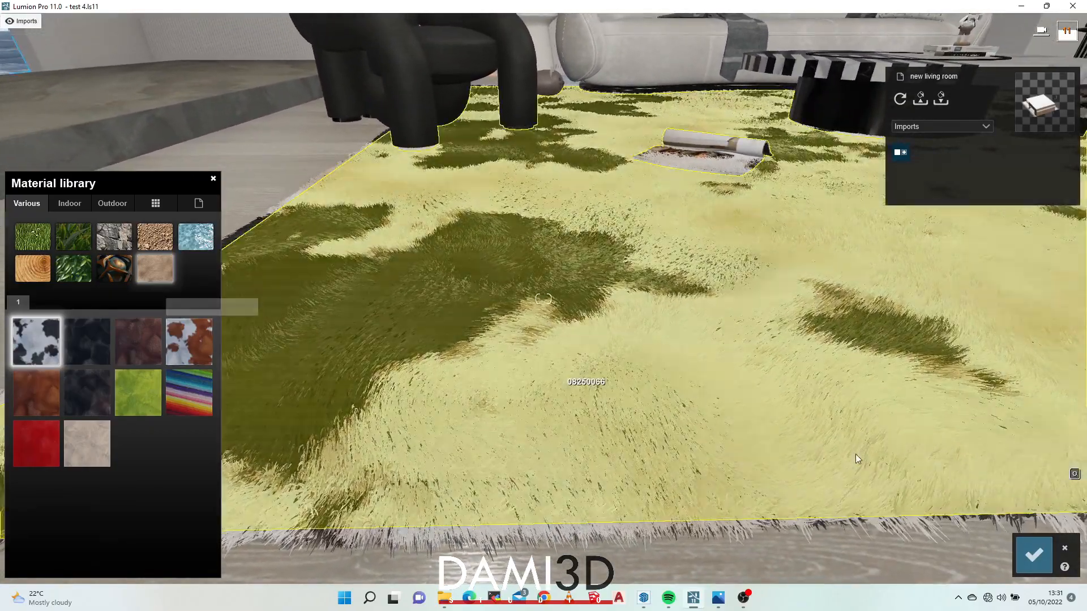
pyautogui.click(831, 449)
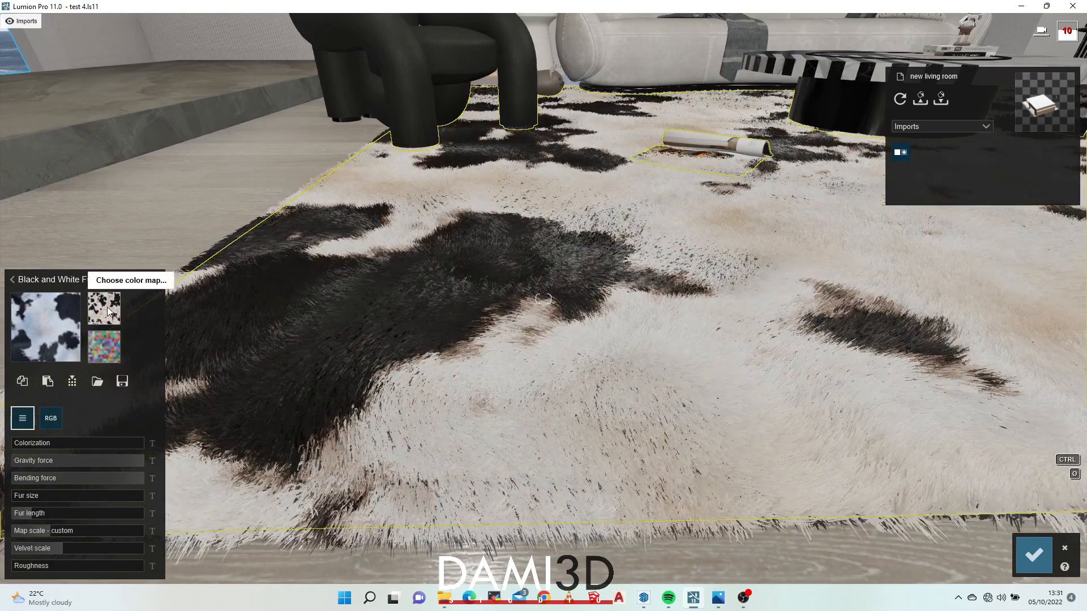
pyautogui.click(107, 307)
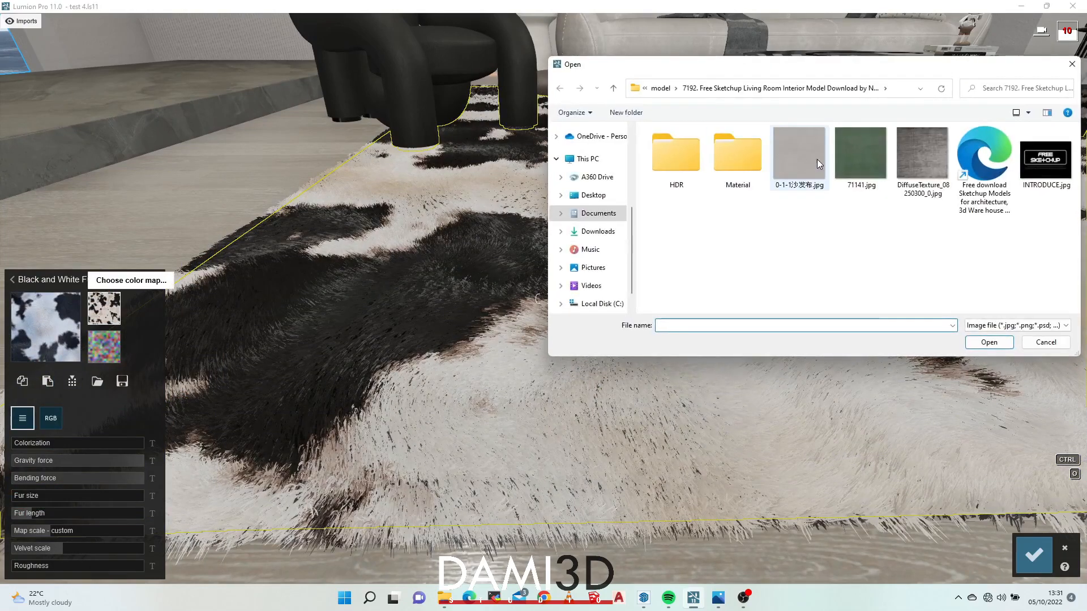
pyautogui.doubleClick(932, 164)
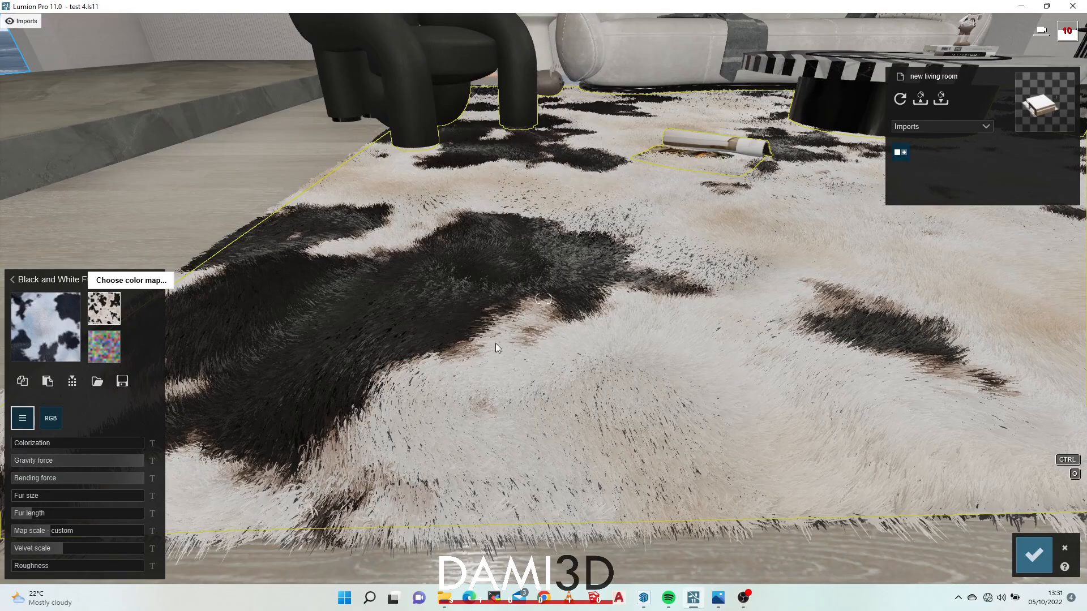
# Lower the rug's fur length to the minimum and check the fur both up close and from across the room.
pyautogui.press('s')
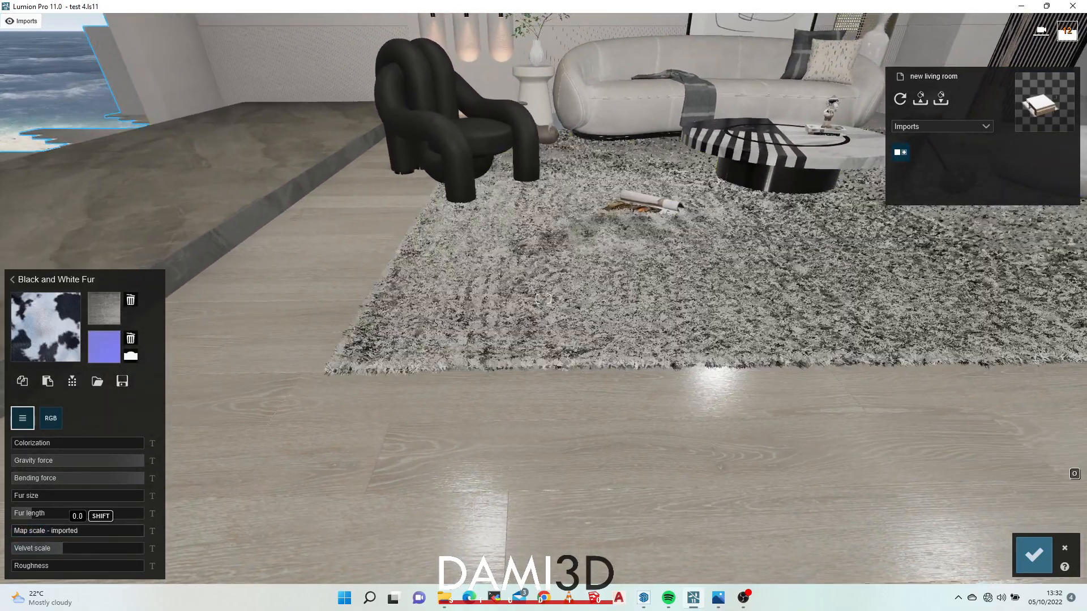
pyautogui.press('w')
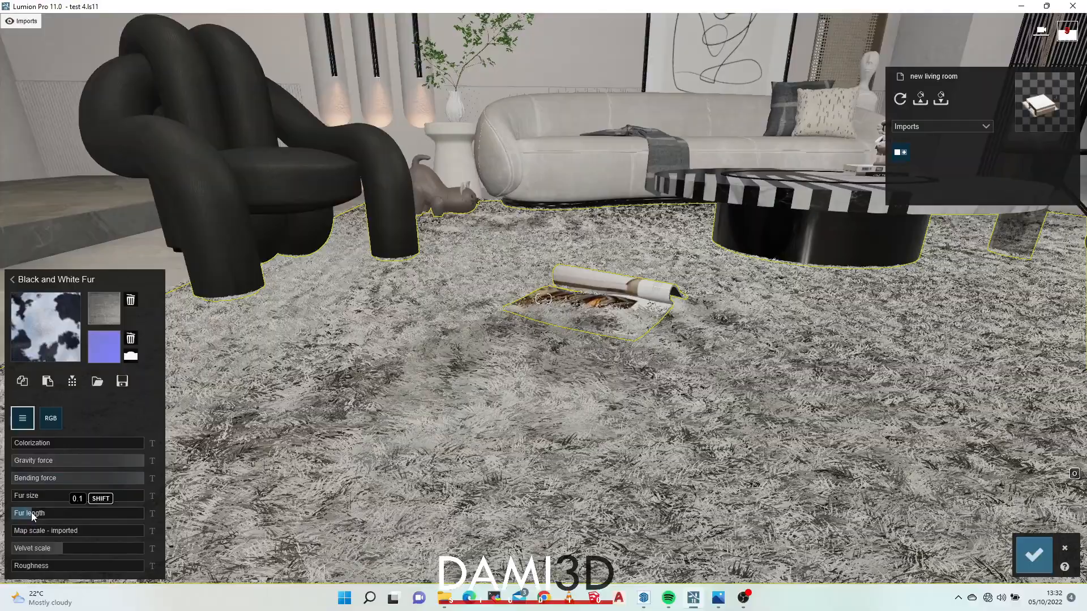
pyautogui.moveTo(32, 511); pyautogui.dragTo(13, 513)
pyautogui.press('s')
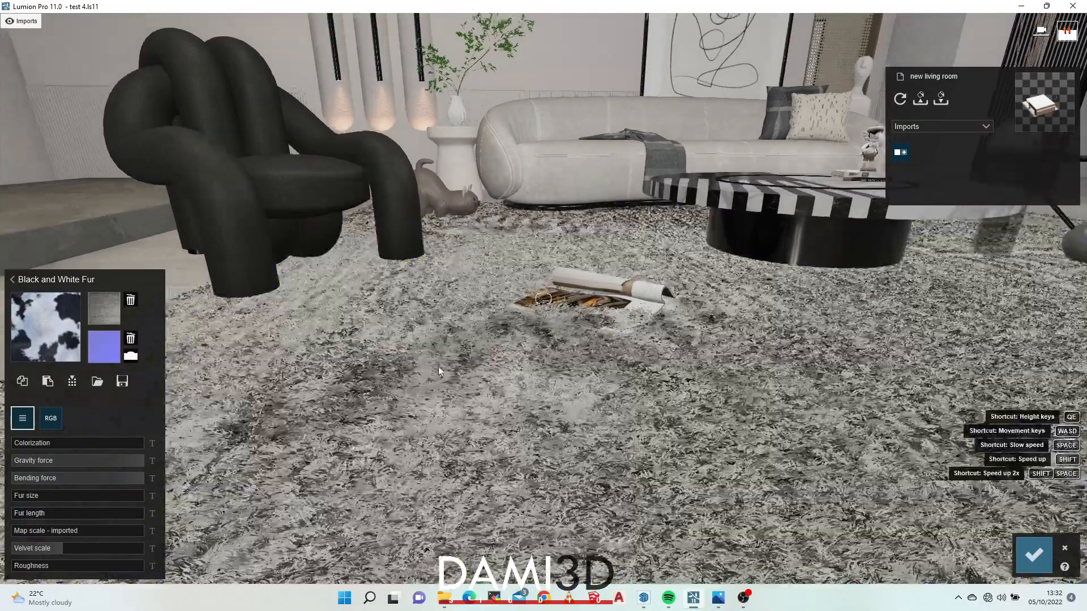
pyautogui.press('w')
pyautogui.moveTo(439, 371); pyautogui.dragTo(545, 350, button='right')
pyautogui.press('w')
pyautogui.moveTo(544, 298); pyautogui.dragTo(544, 264, button='right')
pyautogui.press('e')
pyautogui.press('s')
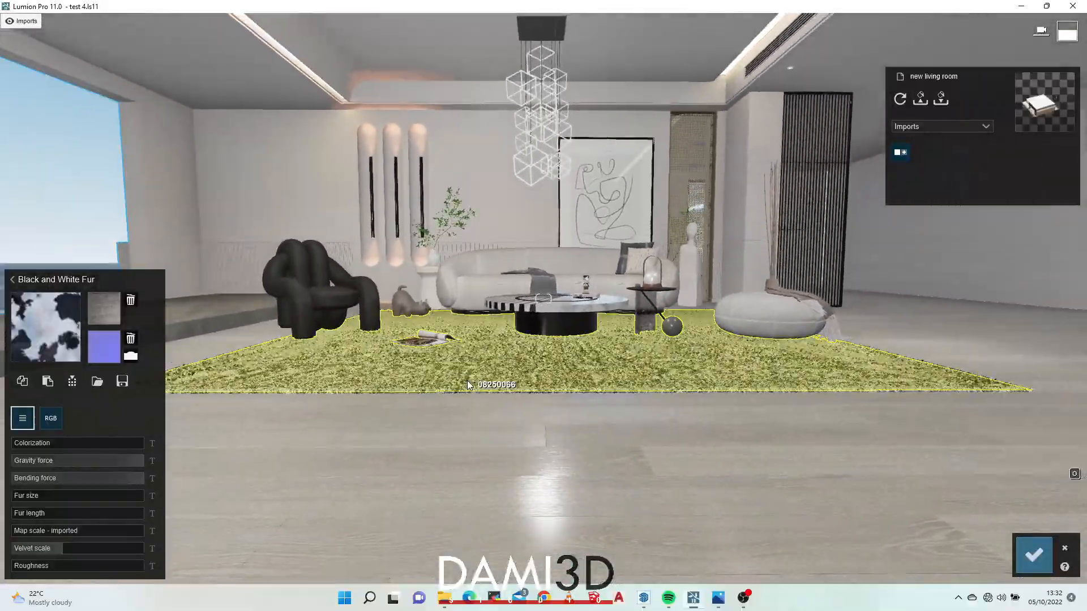
# Check the fur rug up close and from across the room, and discard the fur material change.
pyautogui.press('w')
pyautogui.moveTo(468, 383); pyautogui.dragTo(453, 481, button='right')
pyautogui.press('s')
pyautogui.moveTo(543, 299); pyautogui.dragTo(549, 322, button='right')
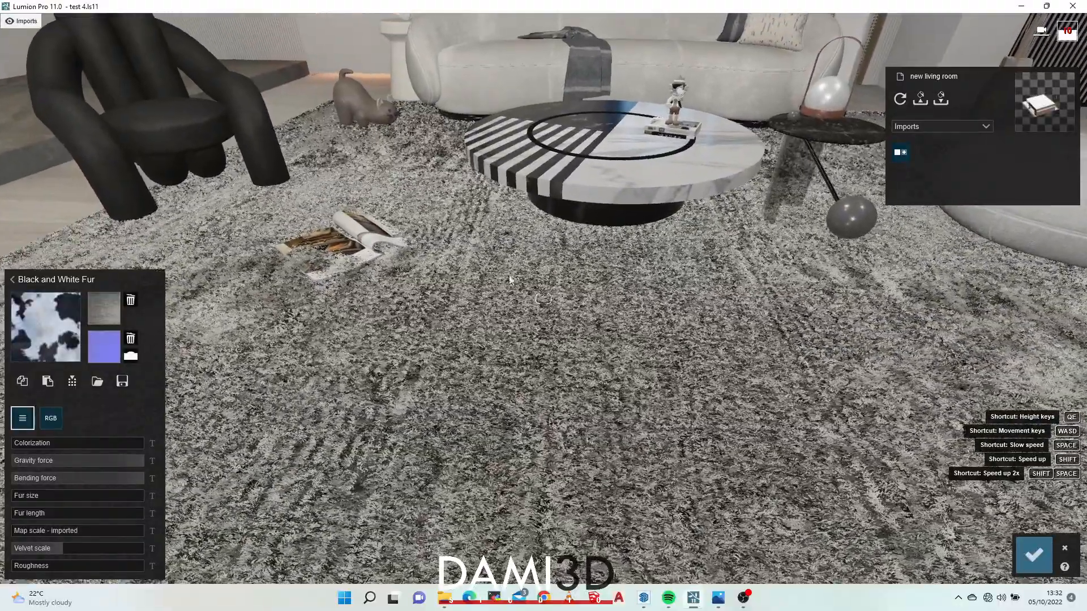
pyautogui.press('s')
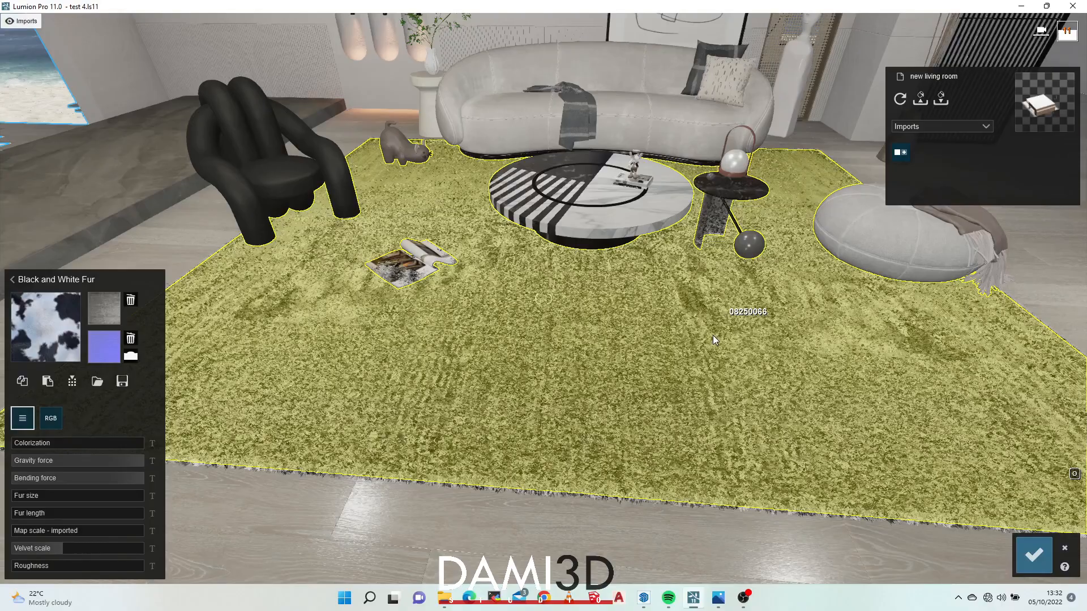
pyautogui.doubleClick(712, 335)
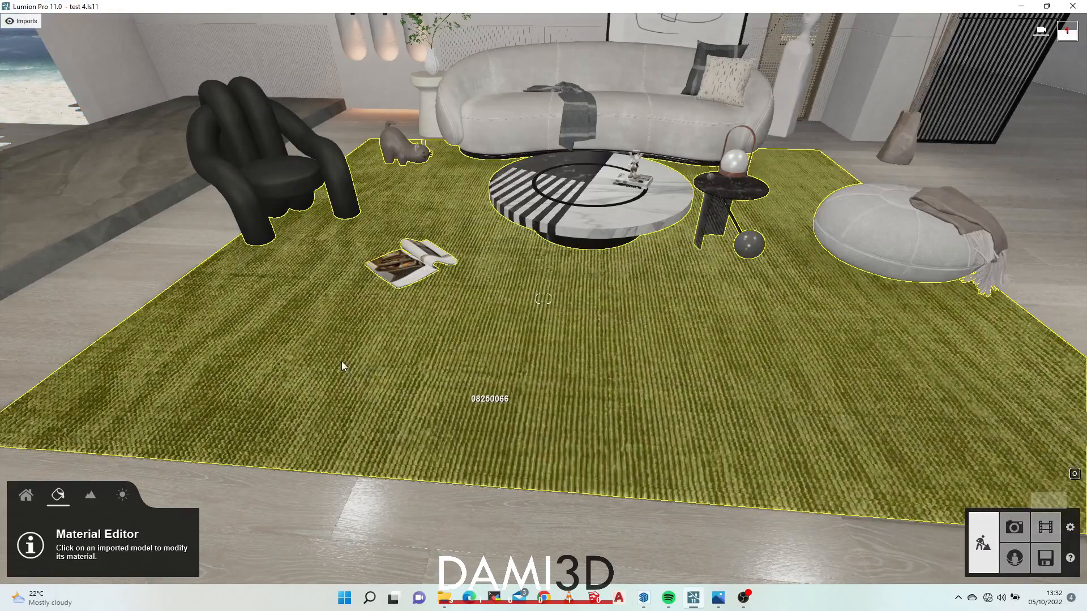
# Examine the rug's woven fabric along its front edge from close to floor level.
pyautogui.press('w')
pyautogui.moveTo(341, 362); pyautogui.dragTo(306, 300, button='right')
pyautogui.press('w')
pyautogui.press('s')
pyautogui.press('q')
pyautogui.press('w')
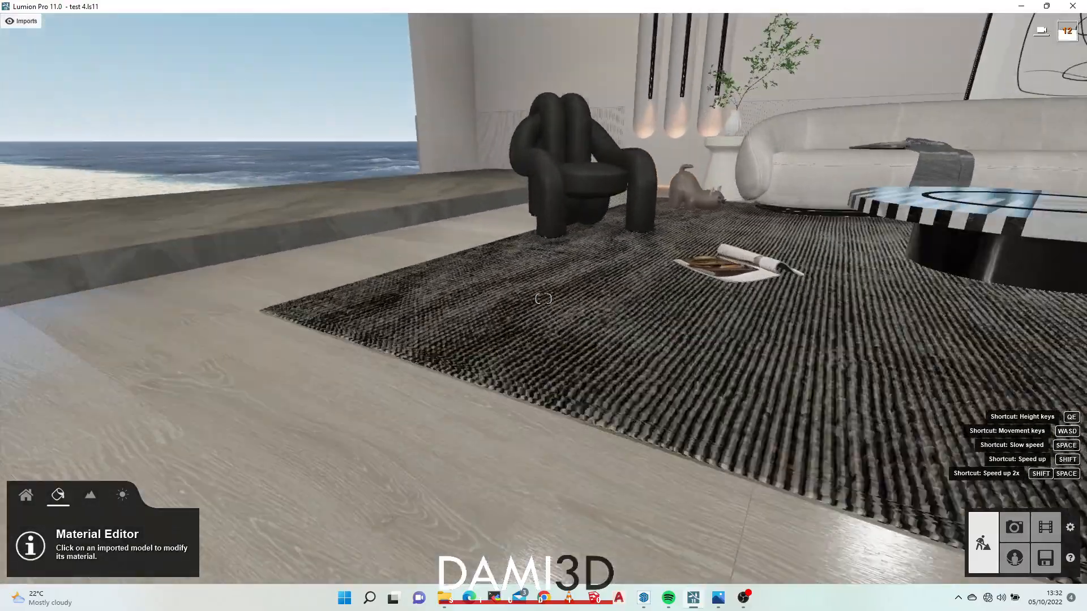
pyautogui.press('s')
pyautogui.press('e')
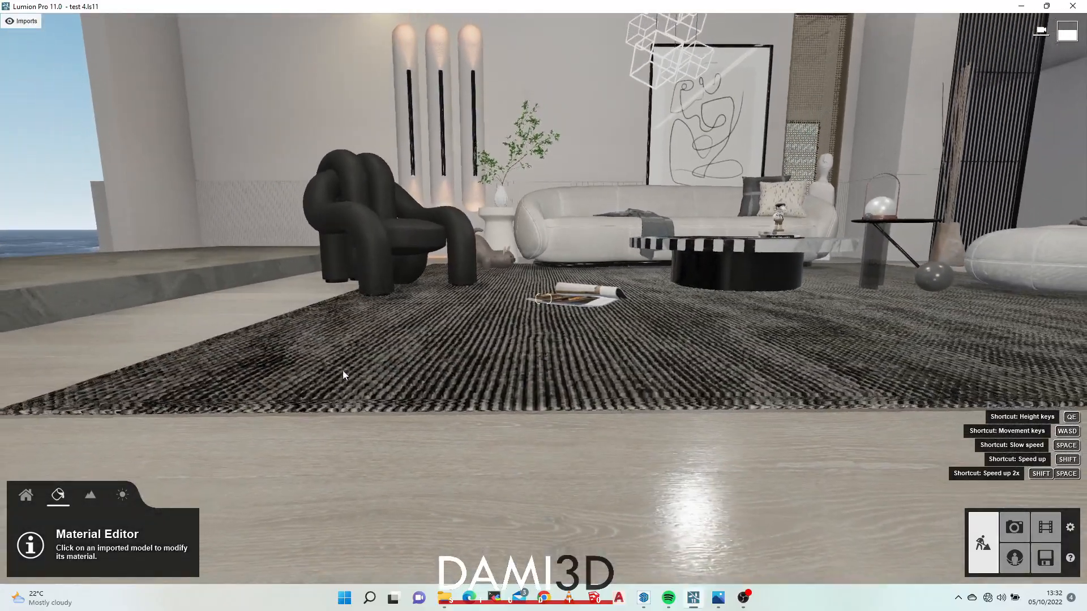
# Examine the rug's woven texture from above, around the armchair, magazine and coffee table.
pyautogui.press('w')
pyautogui.moveTo(328, 396)
pyautogui.mouseDown(button='right')
pyautogui.moveTo(342, 430)
pyautogui.moveTo(344, 368)
pyautogui.moveTo(293, 379)
pyautogui.moveTo(341, 414)
pyautogui.moveTo(372, 382)
pyautogui.moveTo(340, 405)
pyautogui.moveTo(329, 375)
pyautogui.mouseUp(button='right')
pyautogui.press('e')
pyautogui.press('w')
pyautogui.press('w')
pyautogui.press('e')
pyautogui.press('s')
pyautogui.press('s')
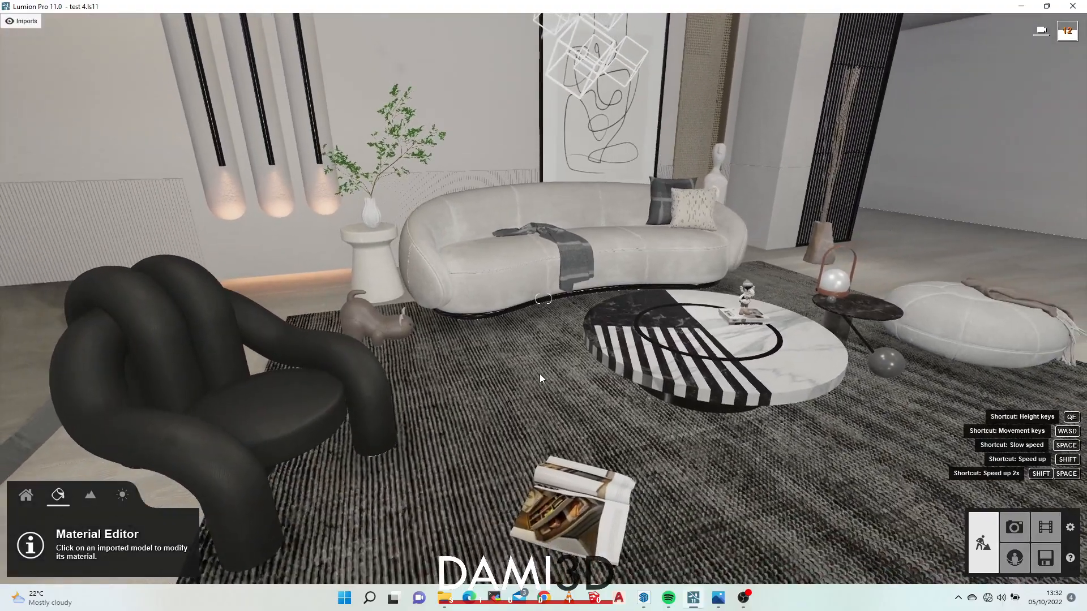
# Review the rug, sofa, armchair and pouf together from the middle of the room and from farther back.
pyautogui.press('s')
pyautogui.moveTo(422, 467)
pyautogui.mouseDown(button='right')
pyautogui.moveTo(520, 450)
pyautogui.moveTo(436, 441)
pyautogui.moveTo(474, 410)
pyautogui.moveTo(436, 461)
pyautogui.mouseUp(button='right')
pyautogui.press('w')
pyautogui.press('s')
pyautogui.press('w')
pyautogui.press('w')
pyautogui.press('s')
pyautogui.moveTo(661, 290)
pyautogui.mouseDown(button='right')
pyautogui.moveTo(654, 280)
pyautogui.moveTo(683, 265)
pyautogui.mouseUp(button='right')
pyautogui.press('w')
pyautogui.press('s')
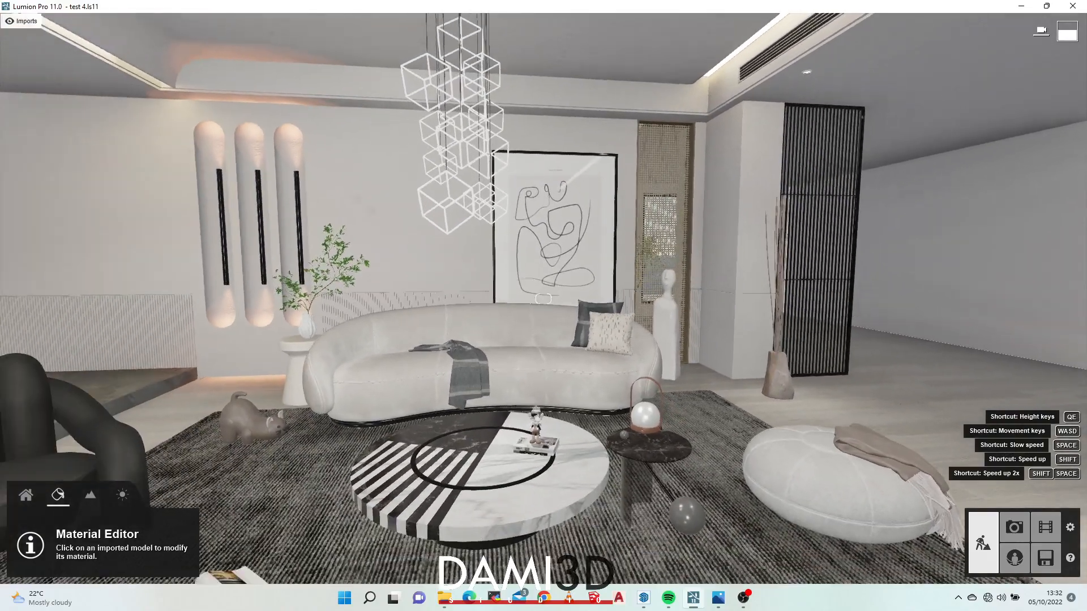
pyautogui.moveTo(392, 344); pyautogui.dragTo(374, 352, button='right')
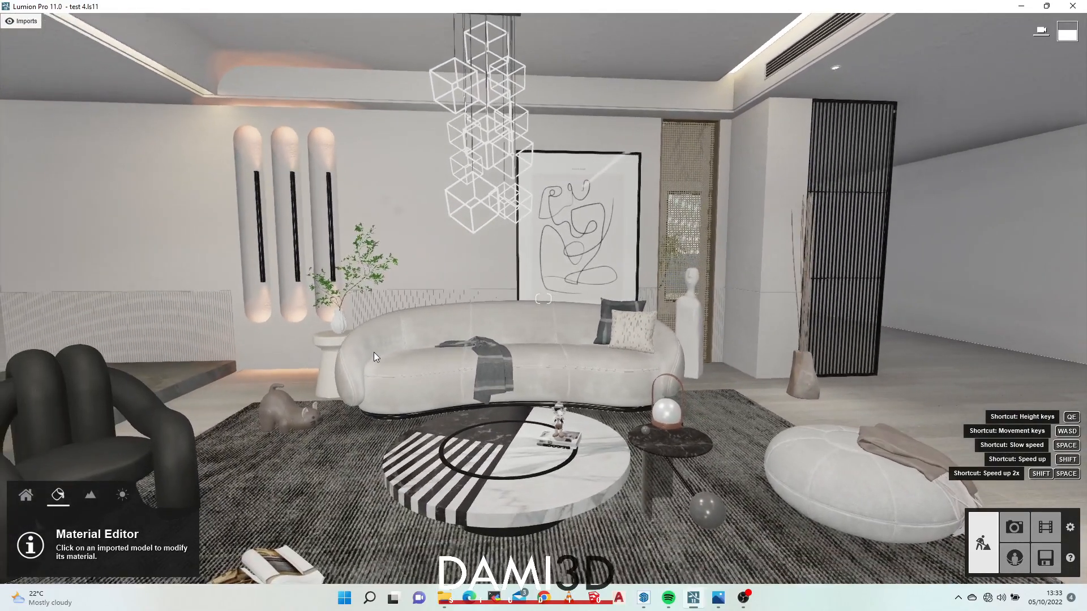
pyautogui.press('s')
pyautogui.press('s')
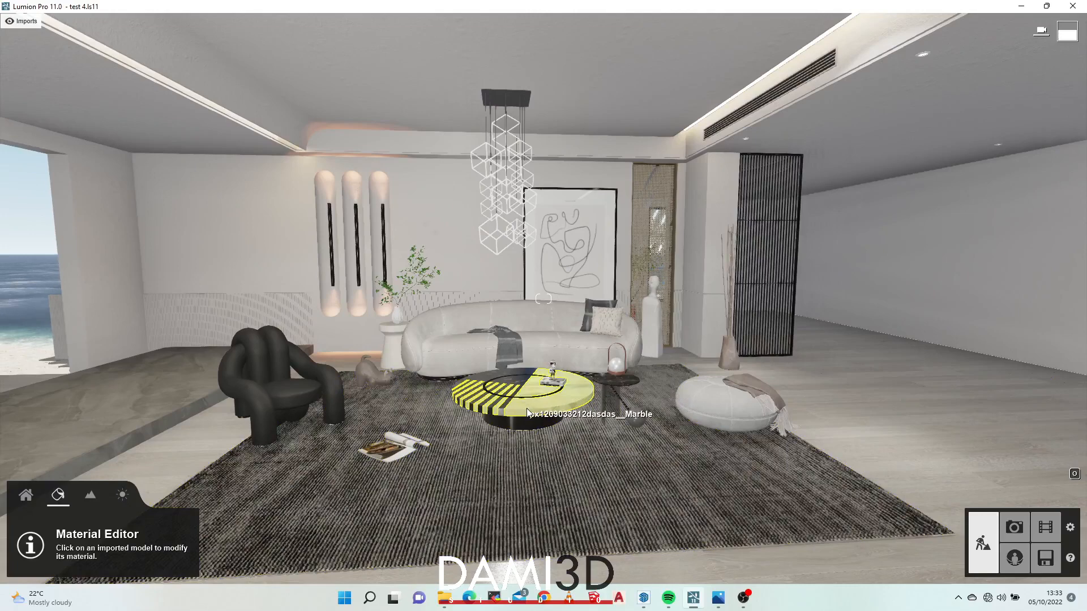
pyautogui.moveTo(518, 440); pyautogui.dragTo(470, 464, button='right')
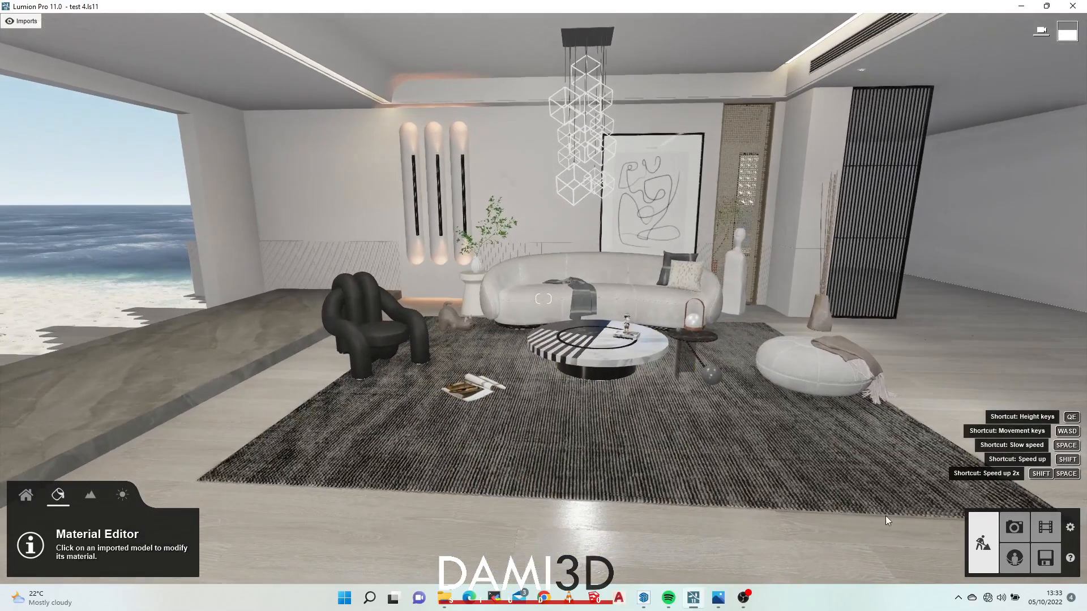
# Preview the living room in Photo mode with the 5 - Photo view and return to Build mode.
pyautogui.click(1014, 529)
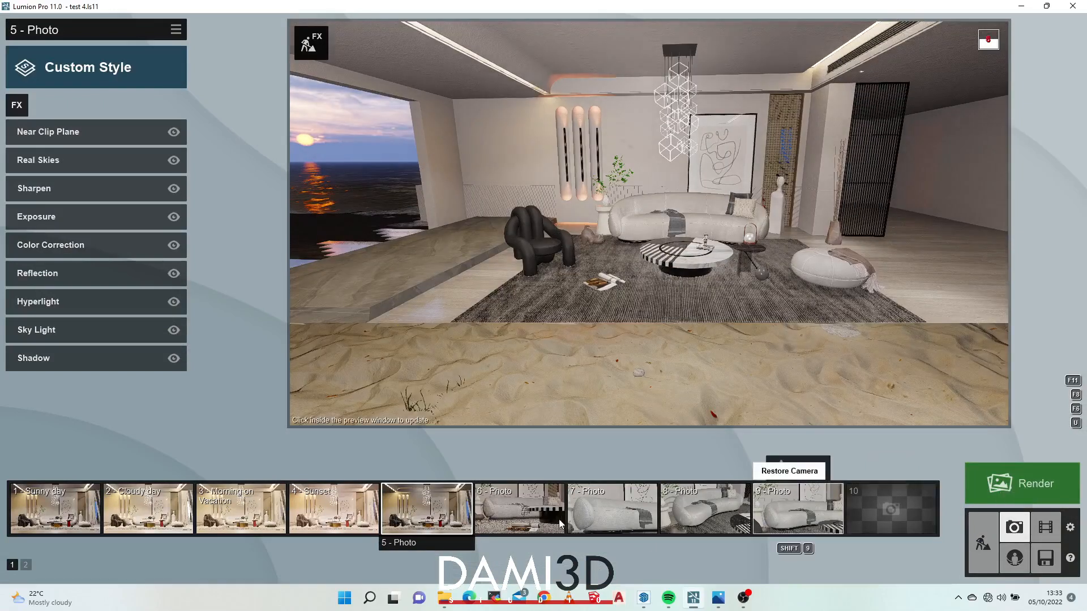
pyautogui.click(433, 514)
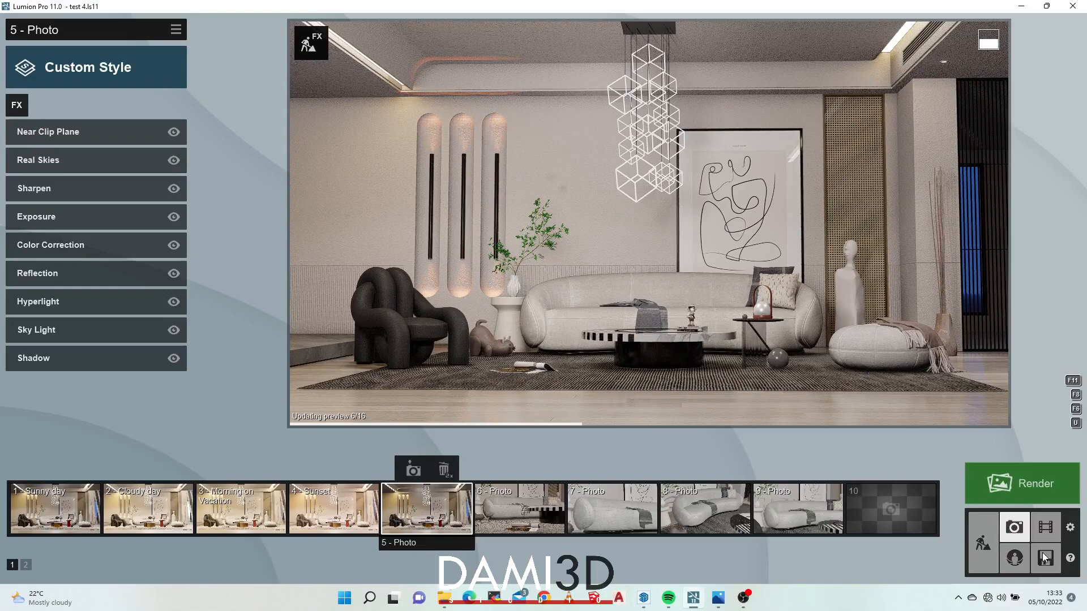
pyautogui.click(985, 552)
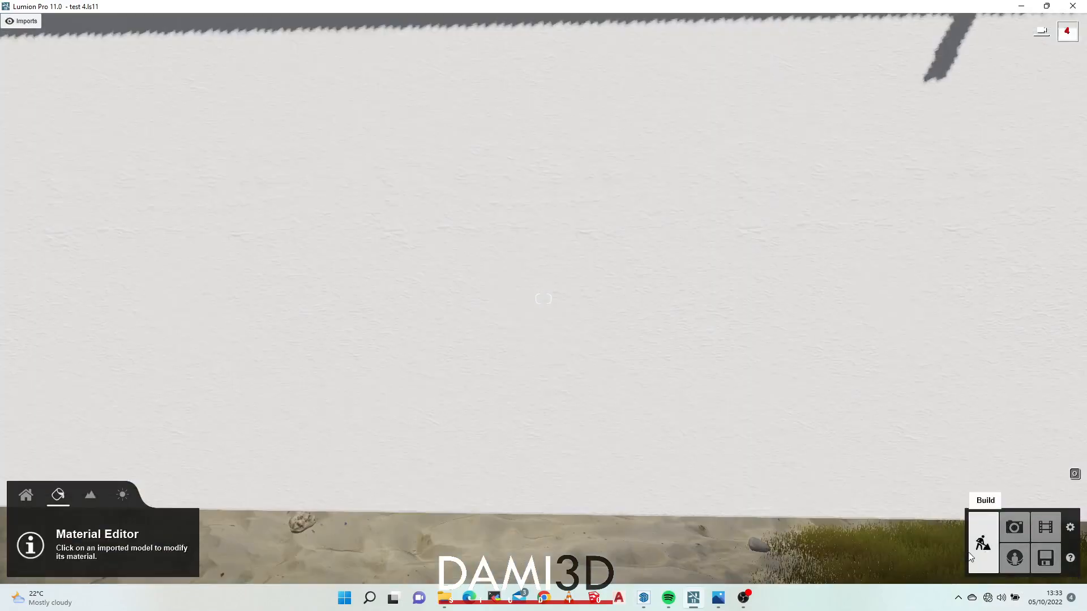
# Review the sofa's Evermotion Fabric 002 2048 material up close and within the whole room, and save the changes.
pyautogui.press('w')
pyautogui.moveTo(804, 480); pyautogui.dragTo(824, 527, button='right')
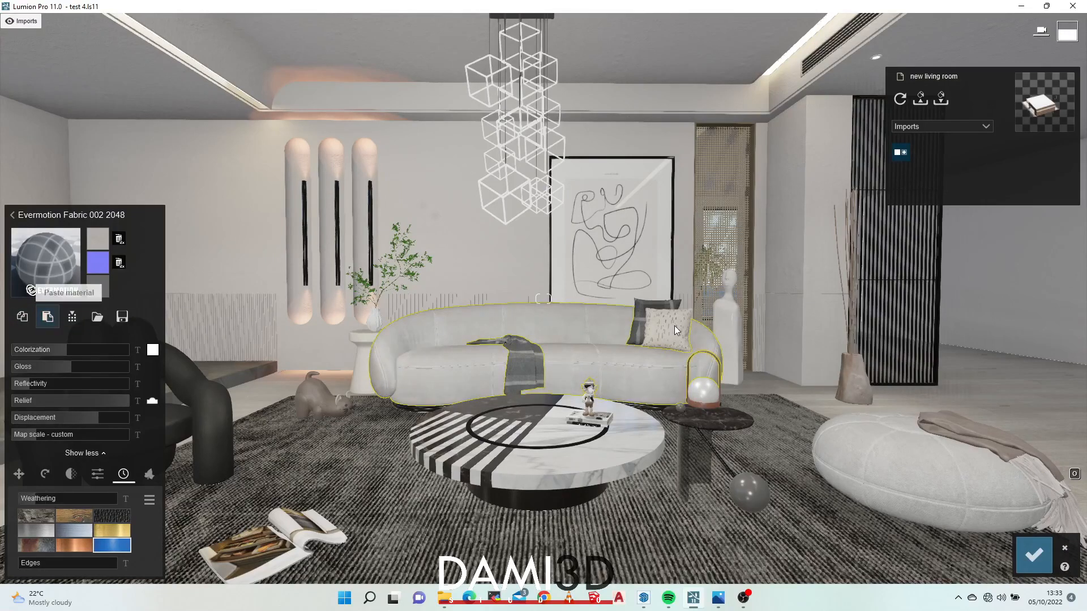
pyautogui.moveTo(464, 379); pyautogui.dragTo(509, 380, button='right')
pyautogui.press('w')
pyautogui.press('s')
pyautogui.press('s')
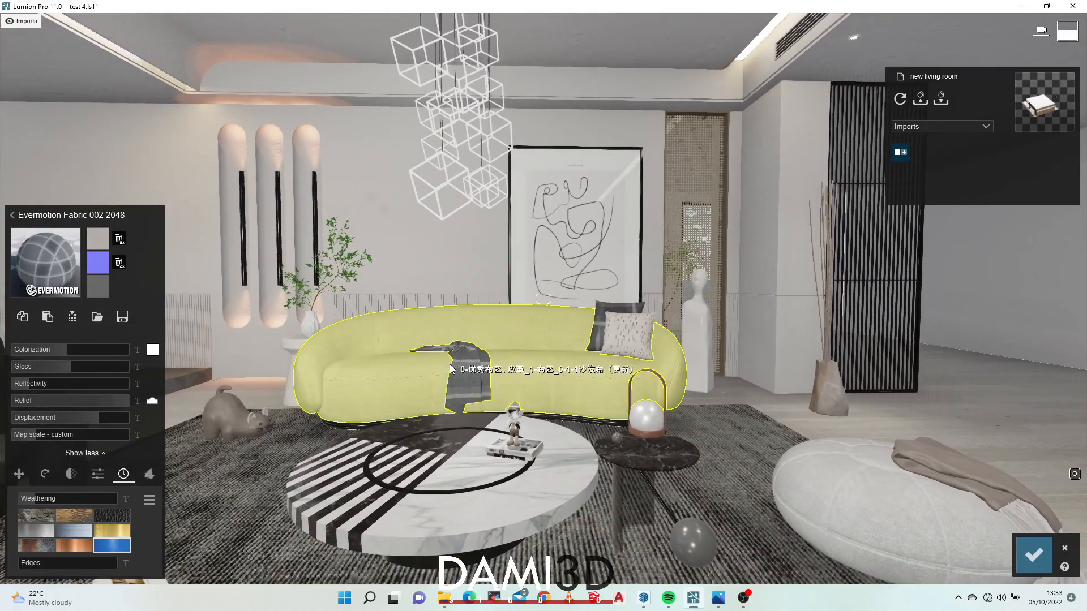
pyautogui.press('w')
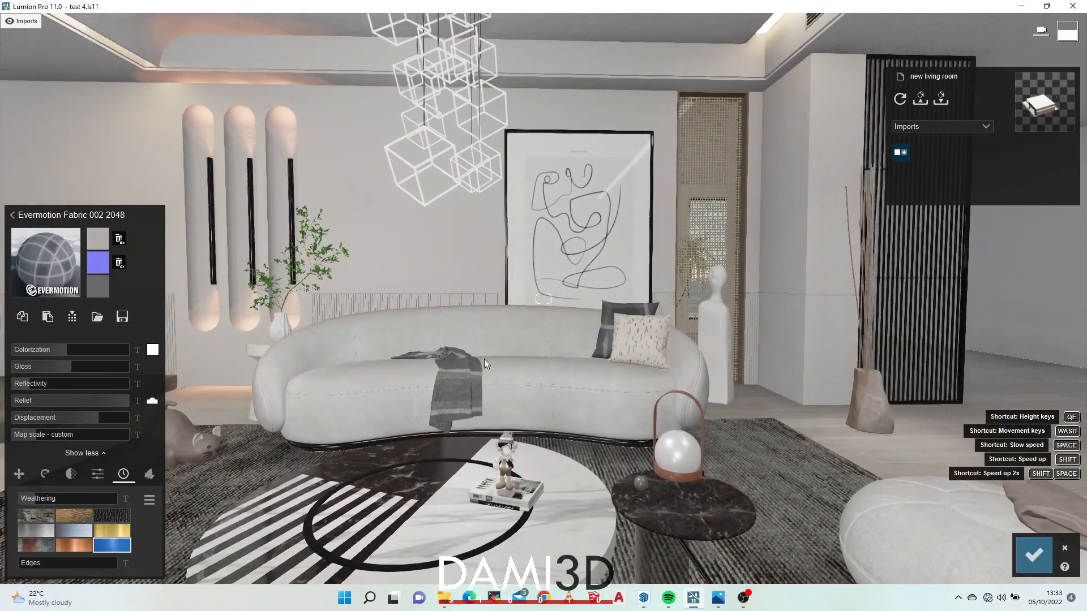
pyautogui.press('w')
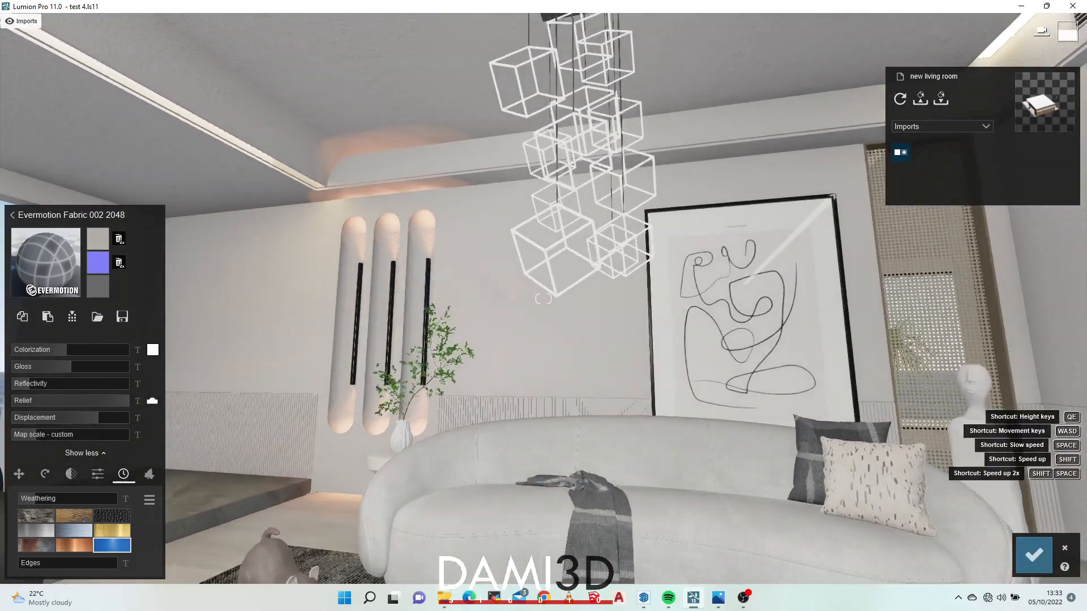
pyautogui.press('s')
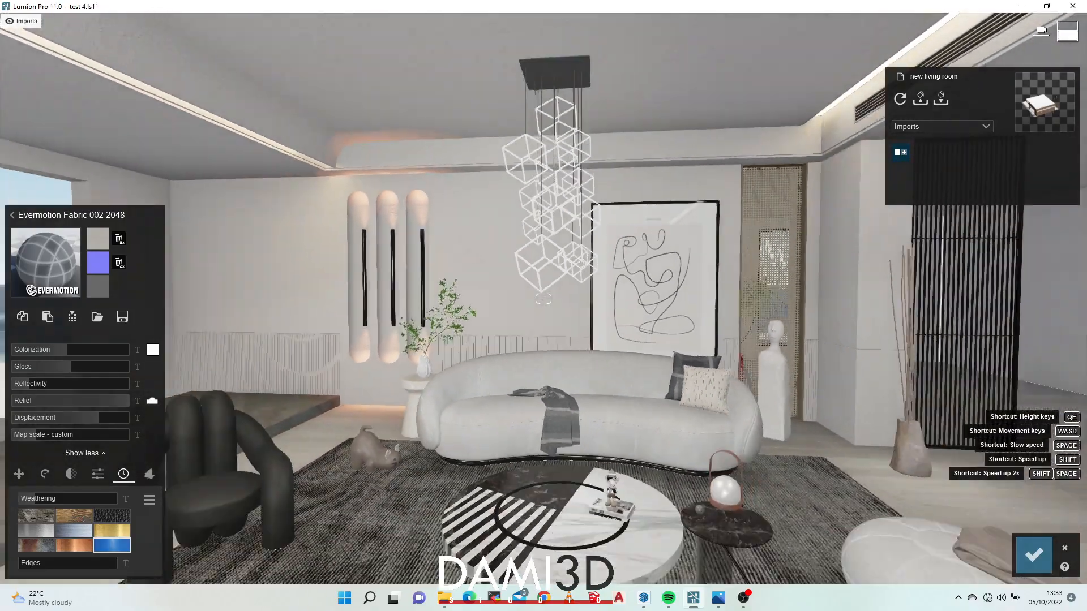
pyautogui.press('w')
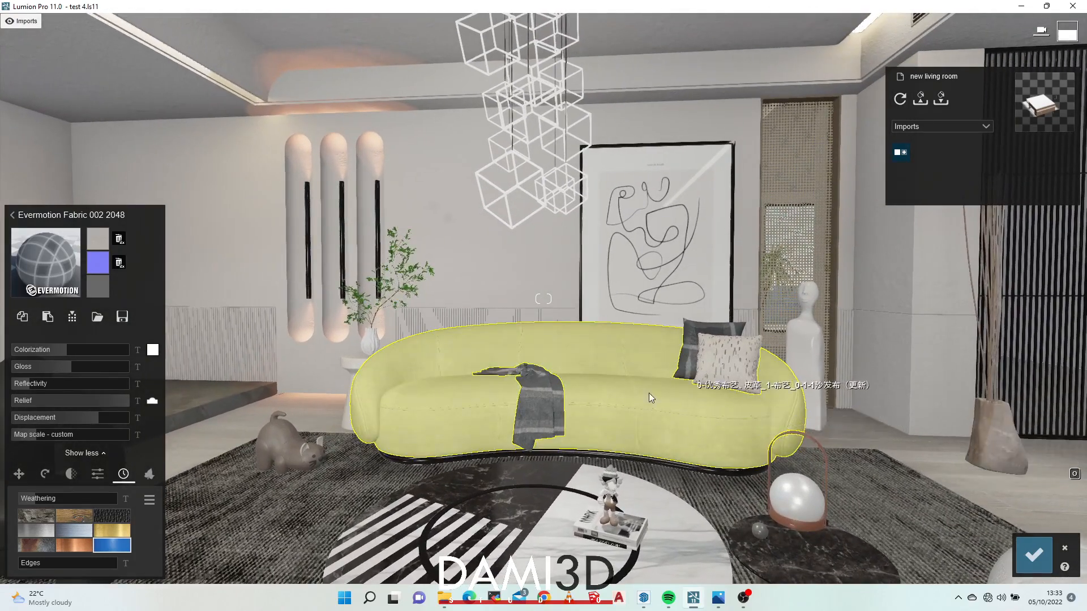
pyautogui.press('s')
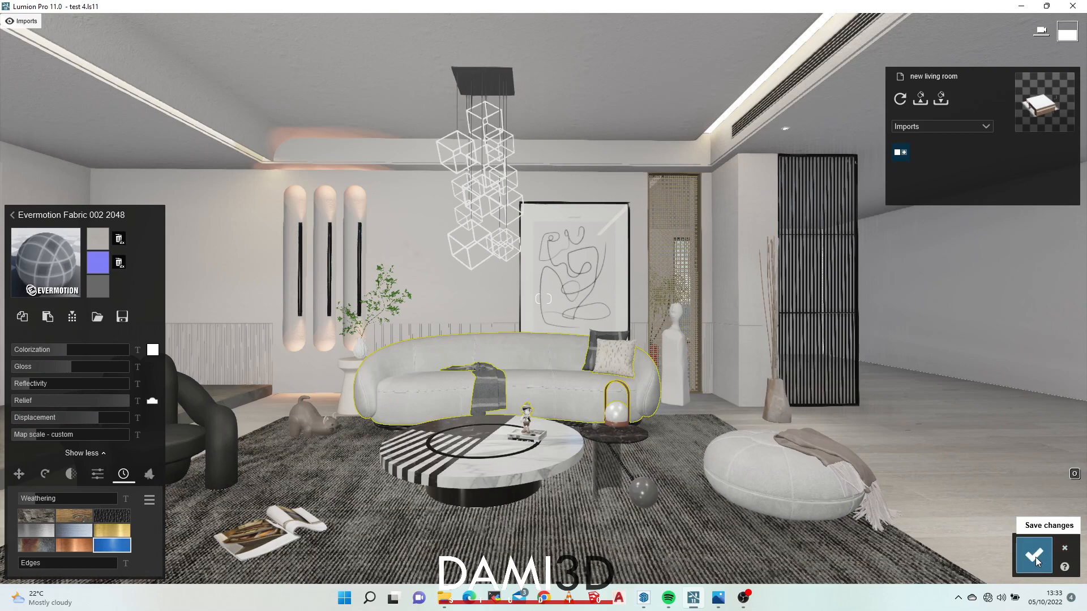
pyautogui.click(1032, 556)
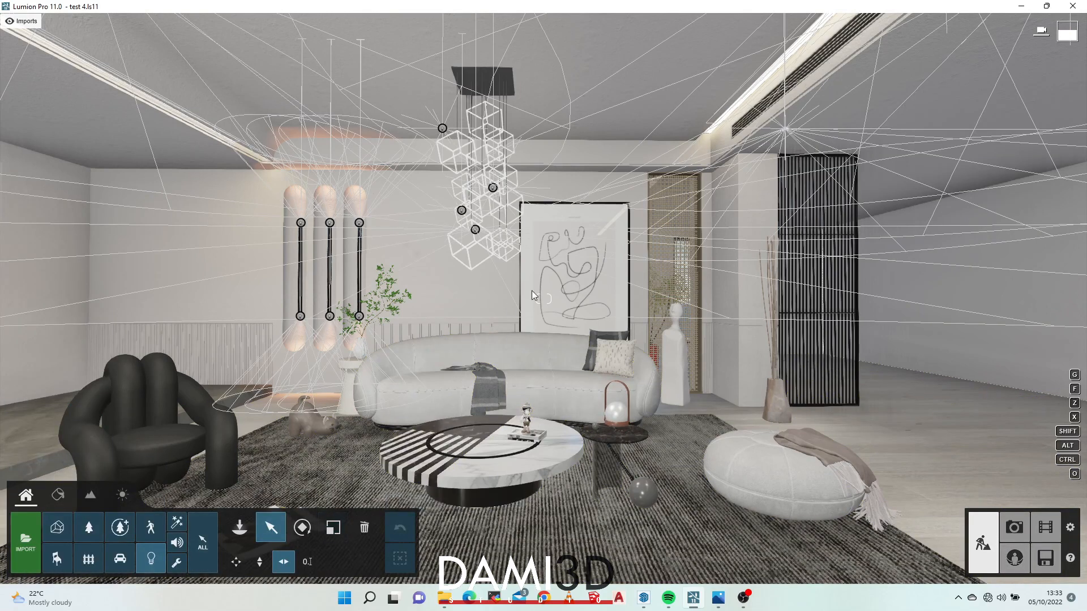
# Look over the room's lighting, from the wall lamps beside the window to the ceiling spotlights near the slatted screen.
pyautogui.scroll(-3, 493, 258)
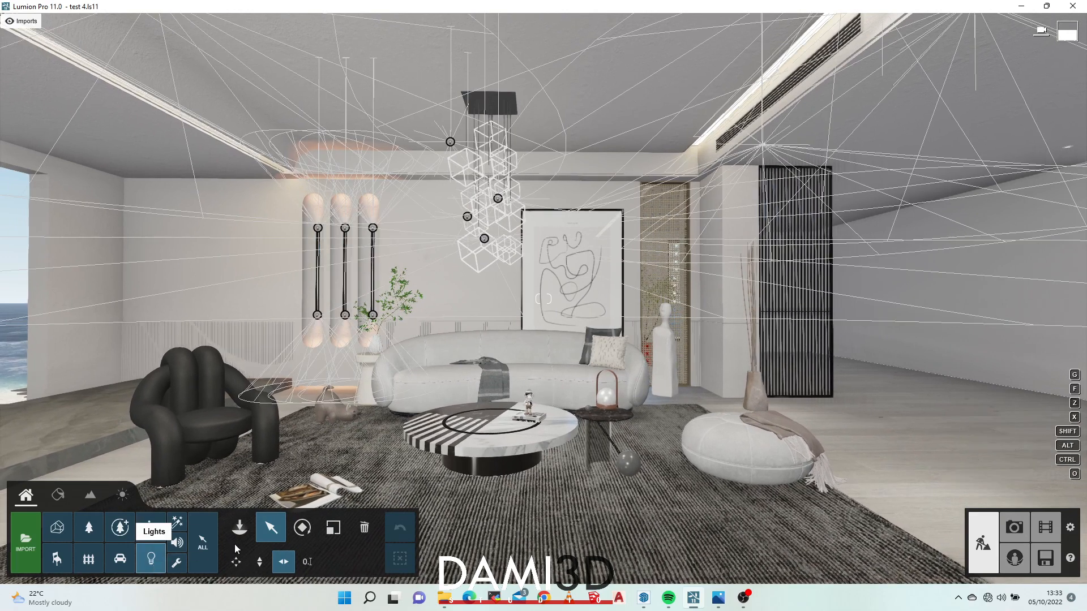
pyautogui.moveTo(543, 299); pyautogui.dragTo(394, 275, button='right')
pyautogui.scroll(4, 543, 299)
pyautogui.scroll(-2, 543, 299)
pyautogui.moveTo(515, 186); pyautogui.dragTo(516, 226, button='right')
pyautogui.scroll(-3, 516, 226)
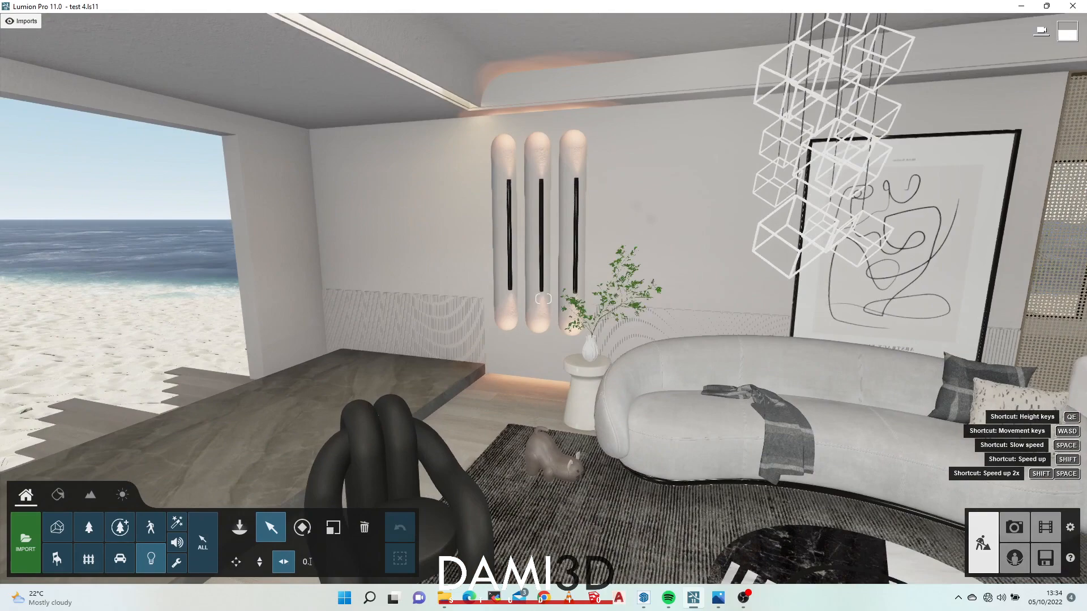
pyautogui.scroll(4, 516, 225)
pyautogui.moveTo(575, 141); pyautogui.dragTo(518, 130, button='right')
pyautogui.scroll(-5, 544, 299)
pyautogui.scroll(4, 543, 299)
pyautogui.scroll(-4, 543, 299)
pyautogui.scroll(2, 518, 131)
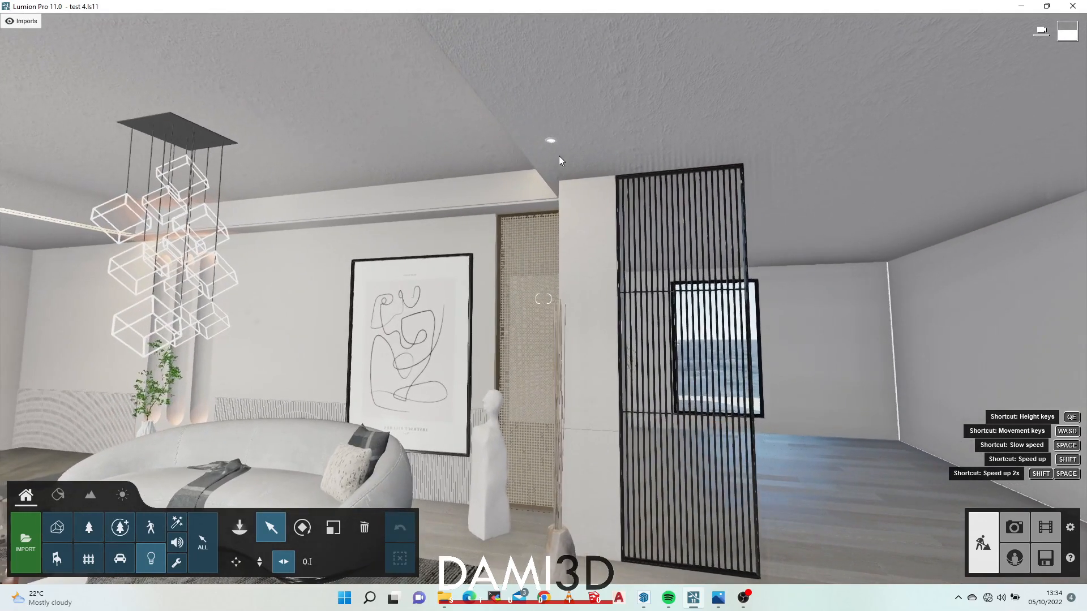
# Inspect the properties of the omni light and the Lamp06 spotlight in the ceiling downlight near the slatted screen.
pyautogui.click(551, 141)
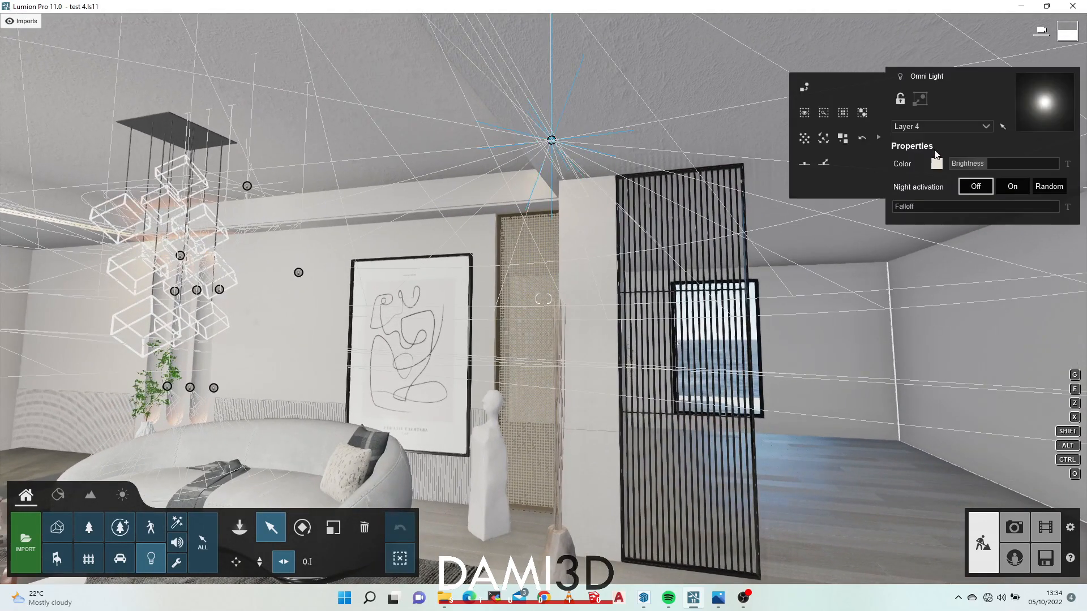
pyautogui.moveTo(531, 137); pyautogui.dragTo(430, 152, button='right')
pyautogui.press('w')
pyautogui.moveTo(579, 169); pyautogui.dragTo(580, 86, button='right')
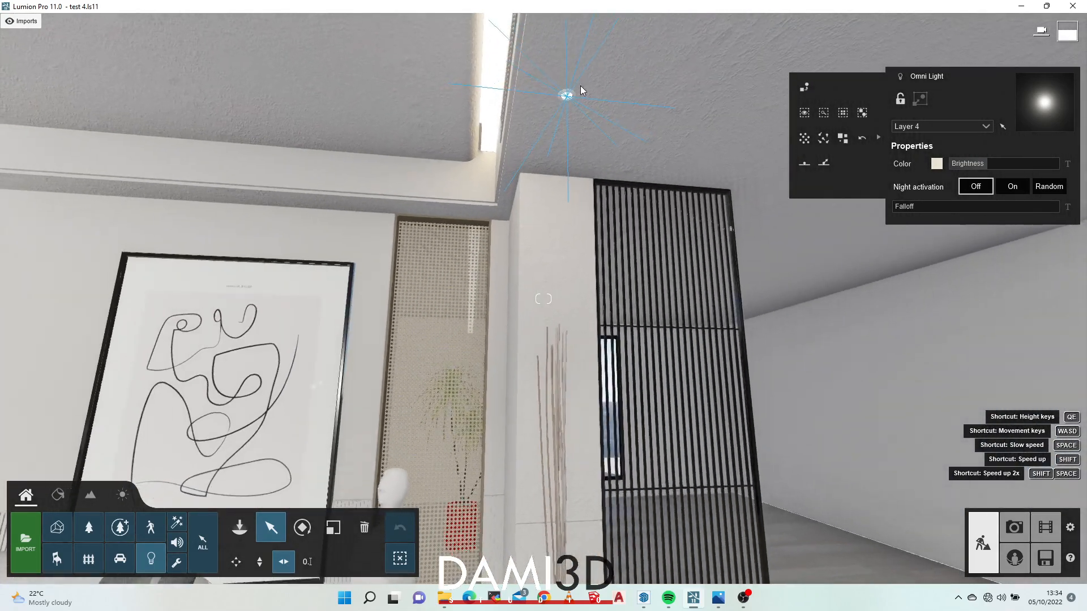
pyautogui.click(562, 103)
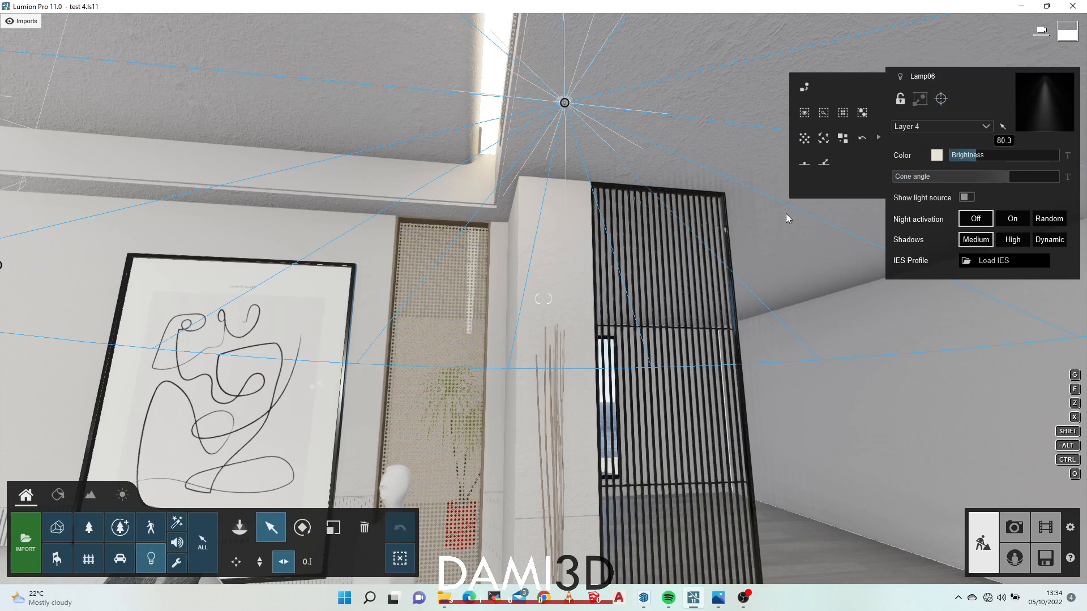
pyautogui.press('s')
pyautogui.moveTo(557, 131); pyautogui.dragTo(524, 168, button='right')
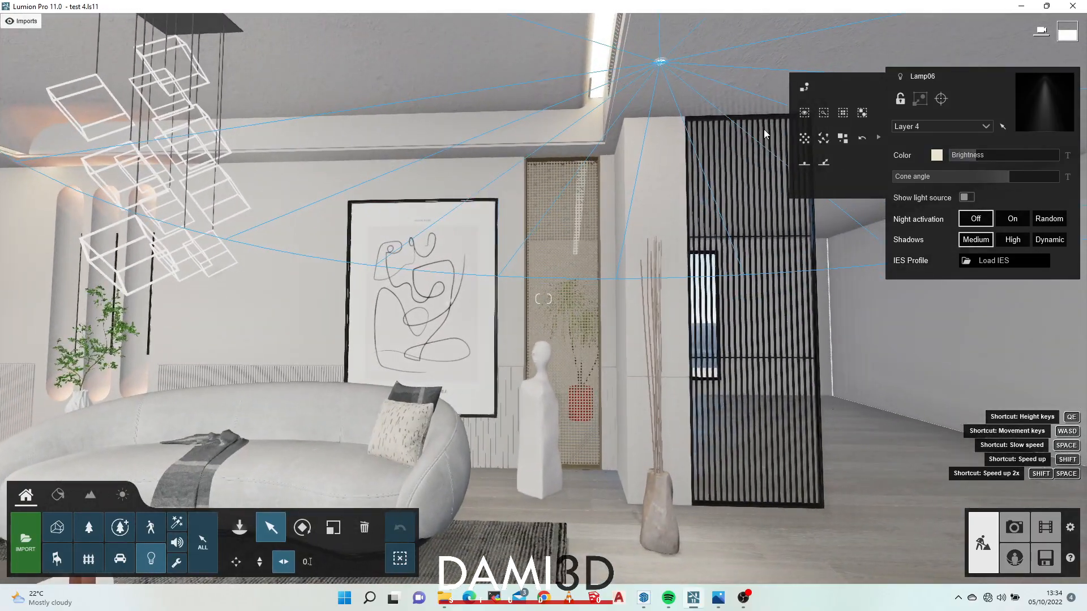
# Examine the Lamp06 spotlight's cone and its position over the seating area from several viewpoints.
pyautogui.press('s')
pyautogui.moveTo(454, 164); pyautogui.dragTo(585, 95, button='right')
pyautogui.press('w')
pyautogui.press('s')
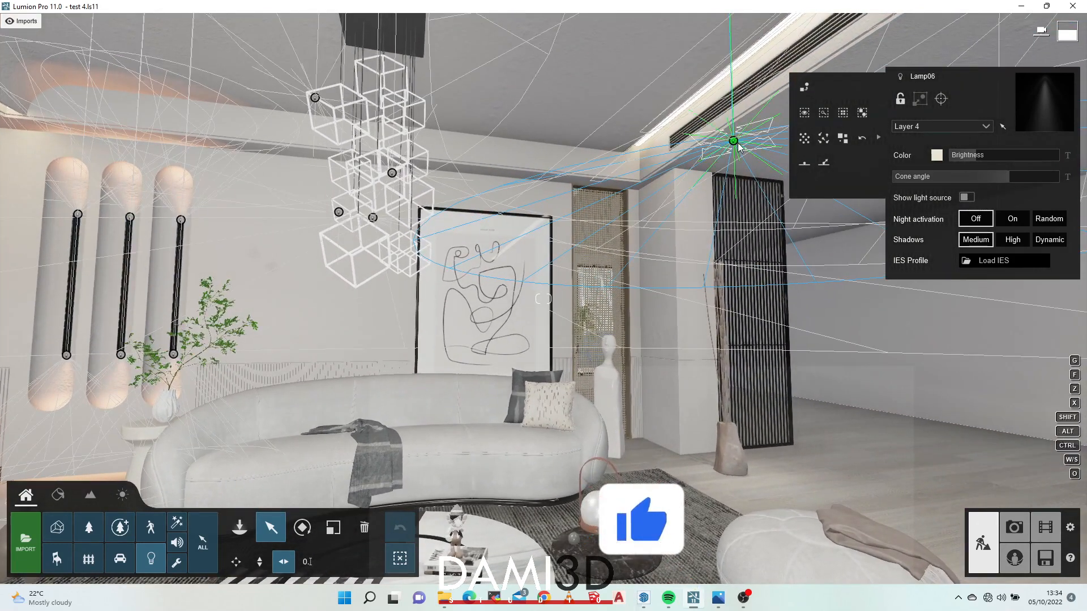
pyautogui.press('s')
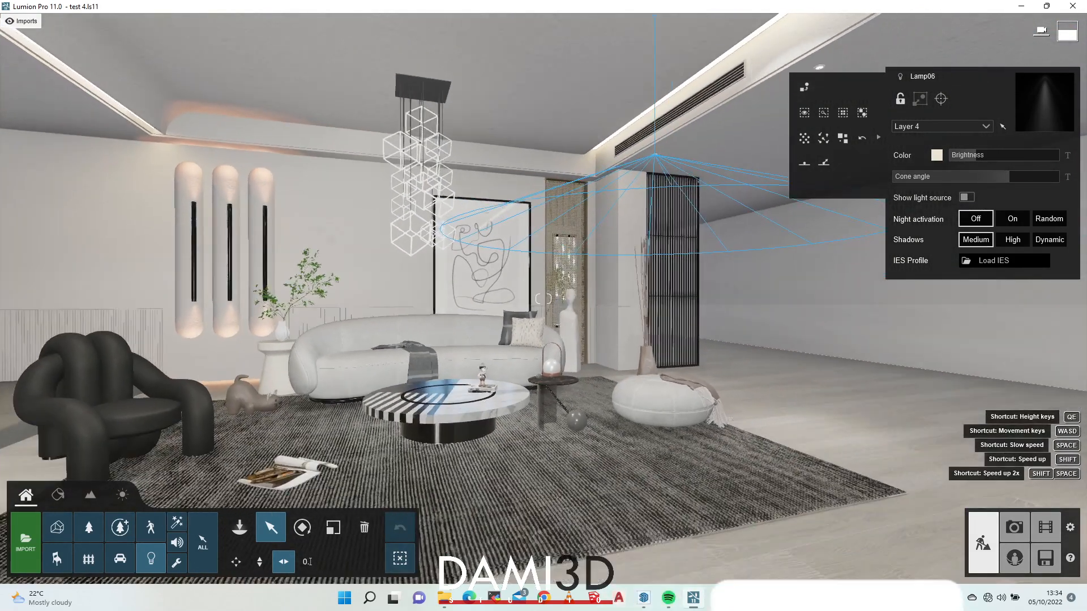
pyautogui.press('w')
pyautogui.moveTo(448, 338); pyautogui.dragTo(516, 339, button='right')
pyautogui.press('s')
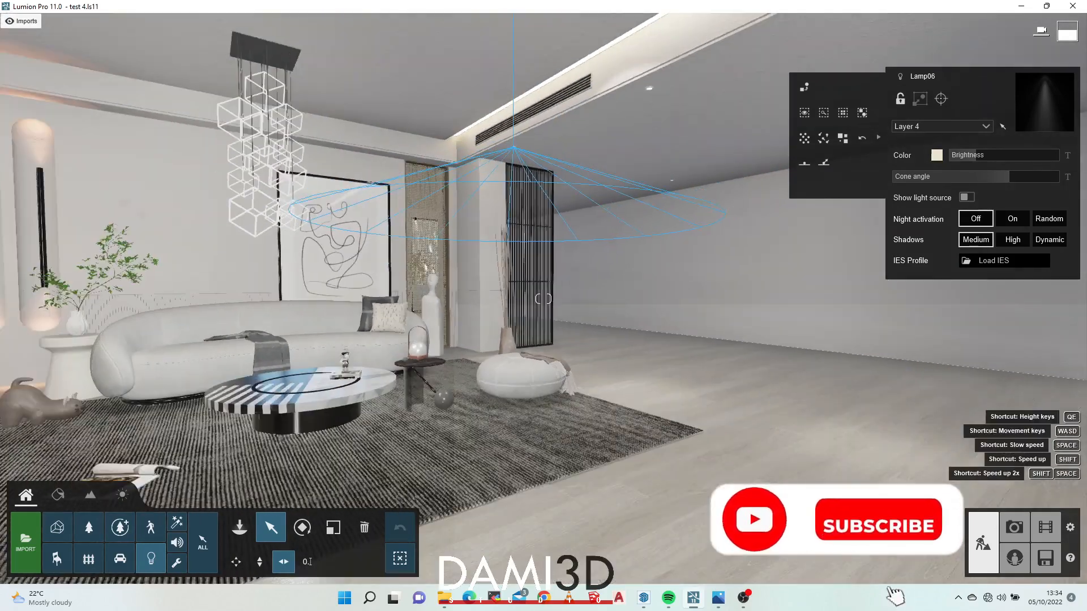
pyautogui.moveTo(509, 391); pyautogui.dragTo(507, 359, button='right')
# Adjust the Lamp06 spotlight's brightness slightly and check the lighting towards the chandelier.
pyautogui.press('w')
pyautogui.moveTo(981, 157)
pyautogui.mouseDown()
pyautogui.moveTo(1060, 146)
pyautogui.moveTo(968, 155)
pyautogui.moveTo(976, 160)
pyautogui.mouseUp()
pyautogui.moveTo(791, 216); pyautogui.dragTo(546, 331, button='right')
pyautogui.press('s')
pyautogui.press('w')
pyautogui.press('s')
pyautogui.moveTo(526, 390); pyautogui.dragTo(512, 315, button='right')
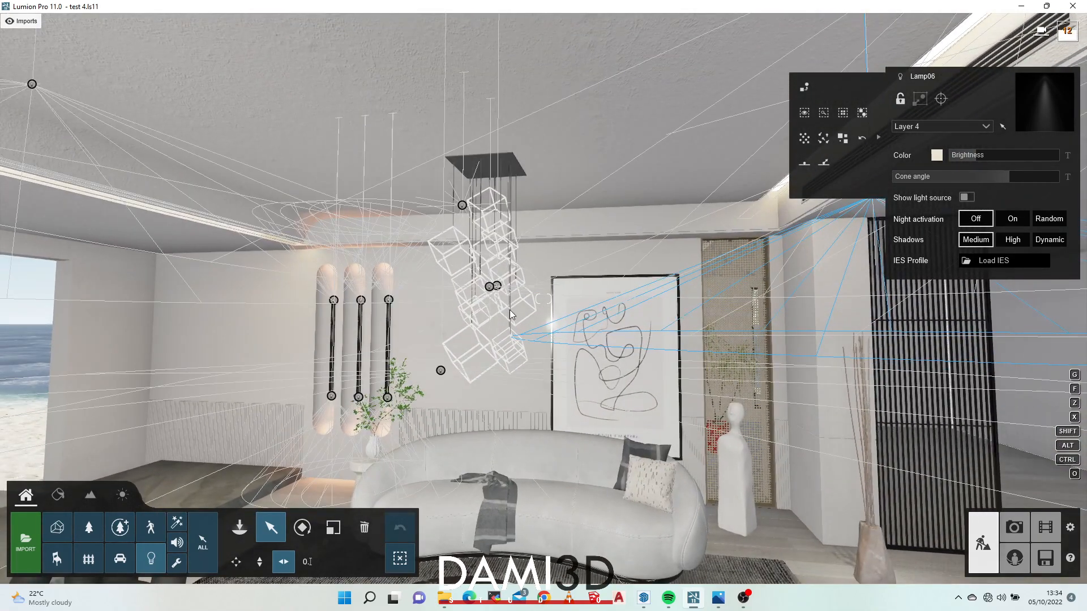
# Inspect the chandelier's omni light and the Lamp03 spotlight, and view the light layout from across the room.
pyautogui.click(497, 285)
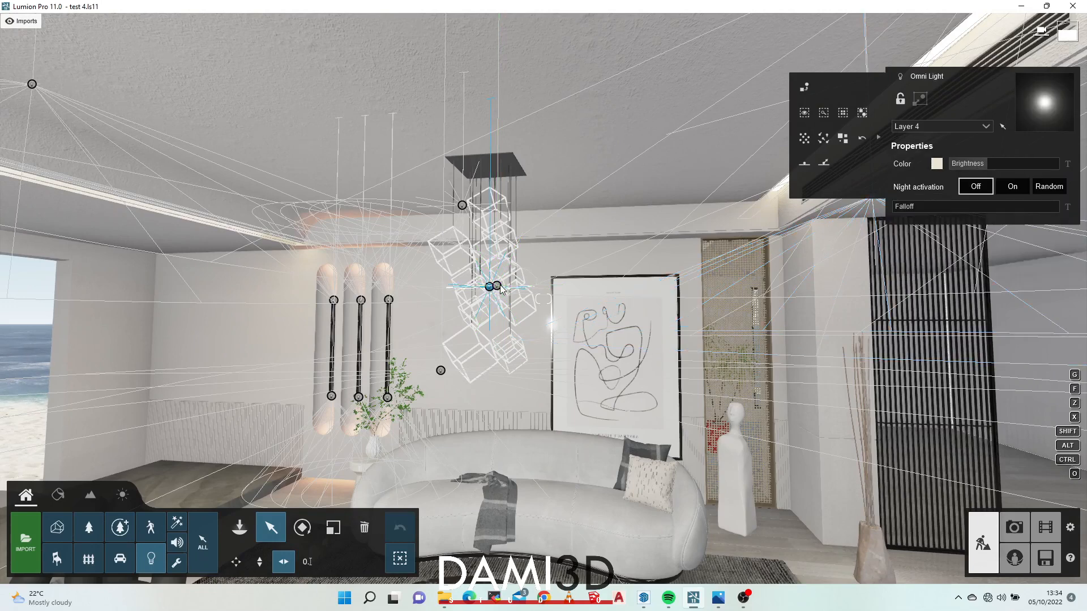
pyautogui.click(441, 371)
pyautogui.press('s')
pyautogui.moveTo(687, 264); pyautogui.dragTo(633, 184, button='right')
pyautogui.press('w')
pyautogui.press('s')
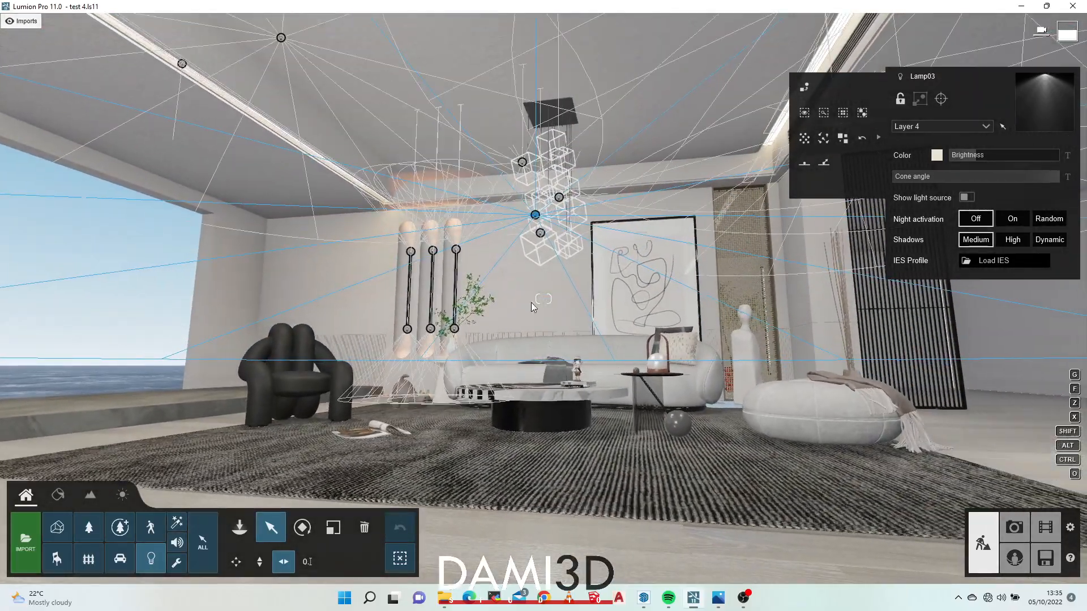
pyautogui.press('s')
pyautogui.moveTo(587, 376); pyautogui.dragTo(586, 408, button='right')
pyautogui.press('w')
pyautogui.press('s')
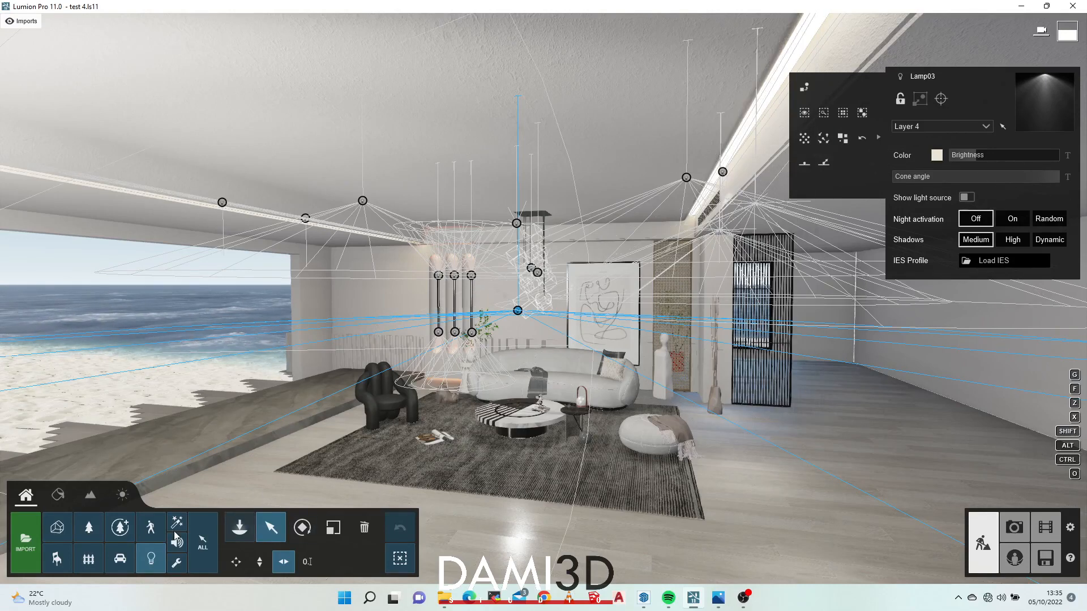
# Place a white omni light and the favourite omni light from the lights library on the living room ceiling.
pyautogui.click(239, 528)
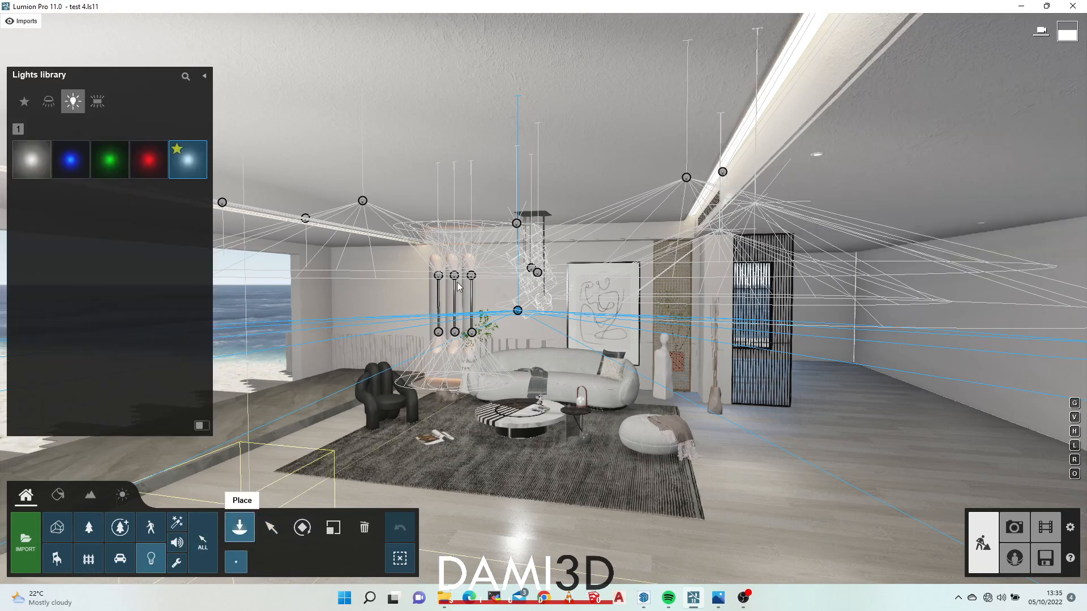
pyautogui.click(34, 164)
pyautogui.click(438, 126)
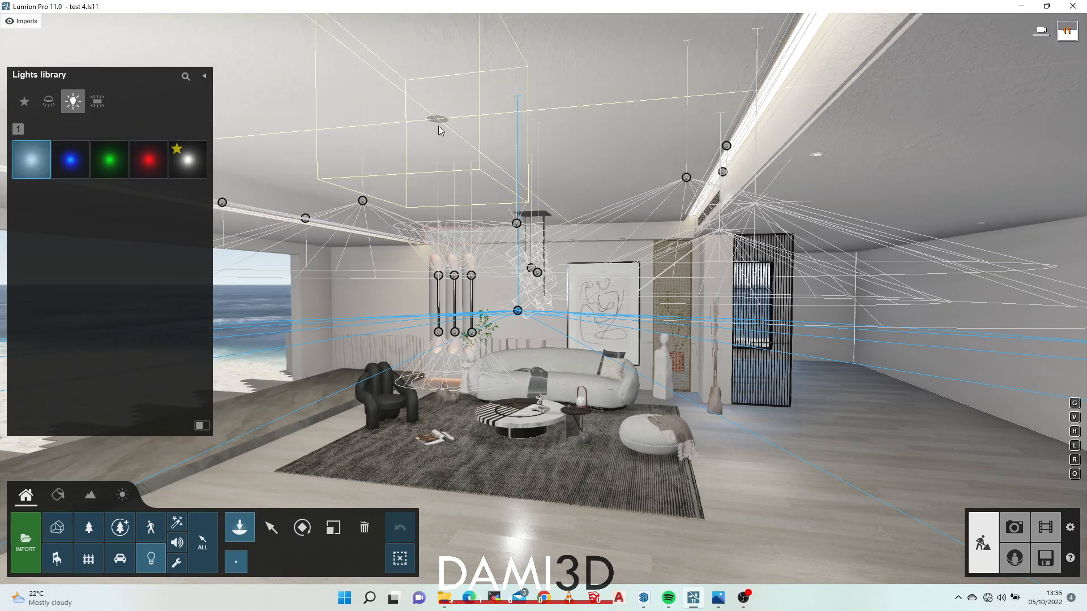
pyautogui.click(192, 164)
pyautogui.click(567, 115)
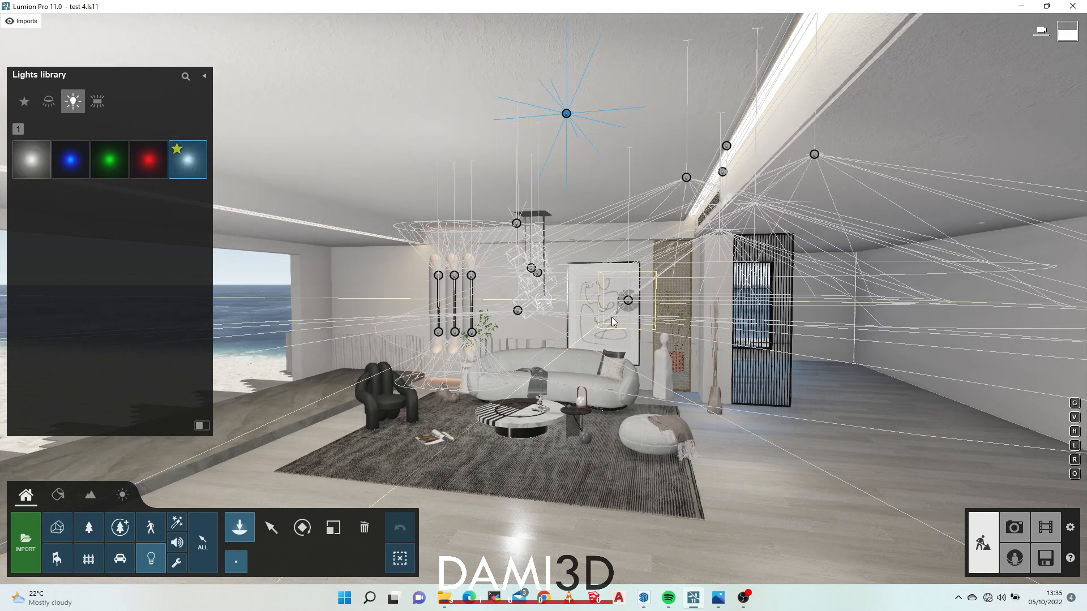
# Inspect the favourite omni light's properties and delete the omni lights just placed on the ceiling.
pyautogui.click(271, 528)
pyautogui.click(568, 115)
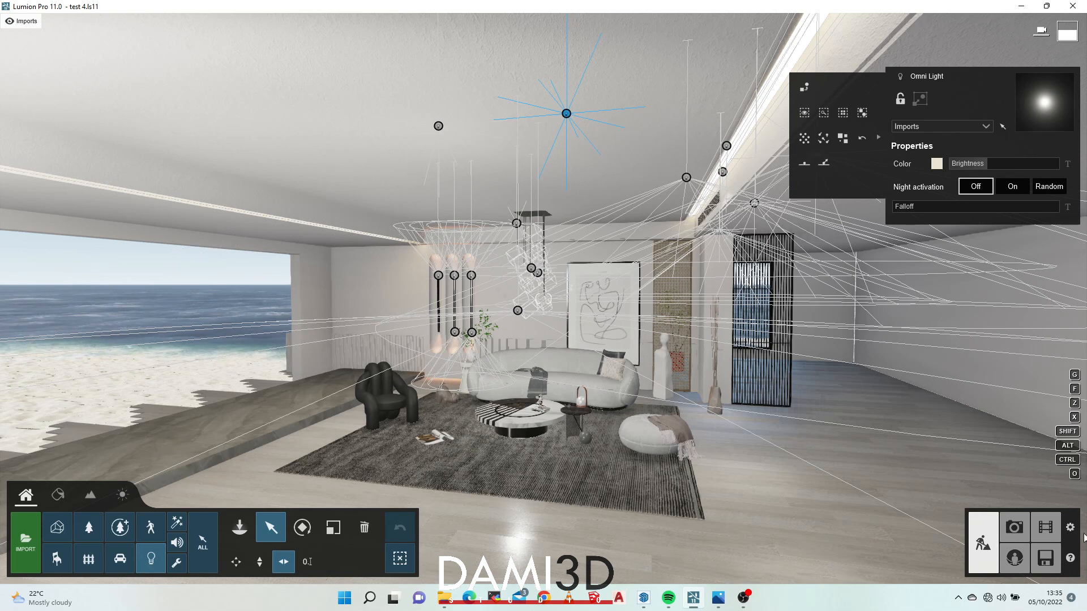
pyautogui.click(364, 528)
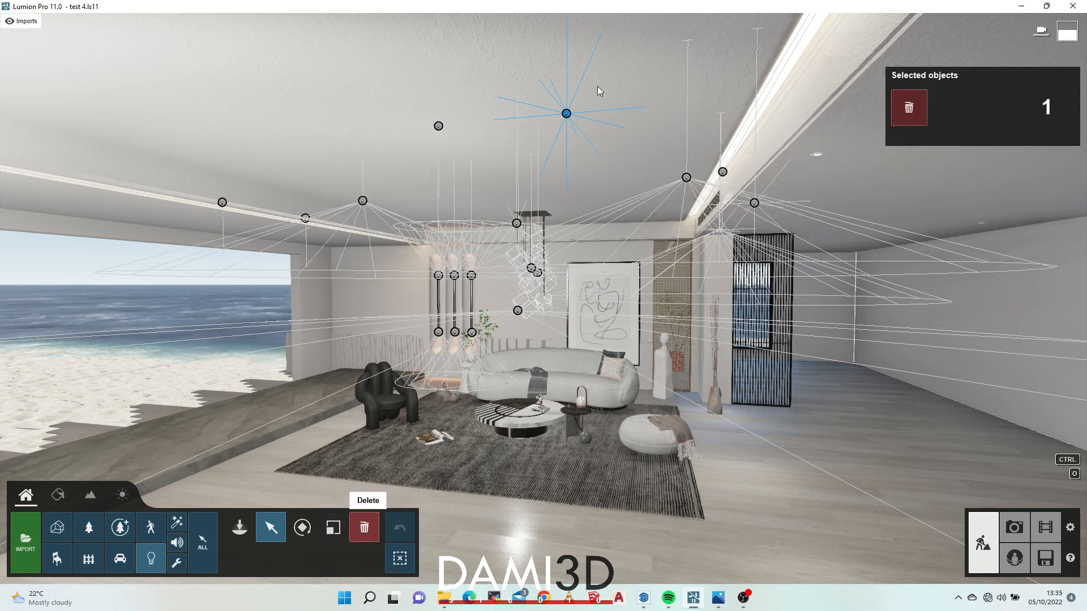
pyautogui.click(574, 112)
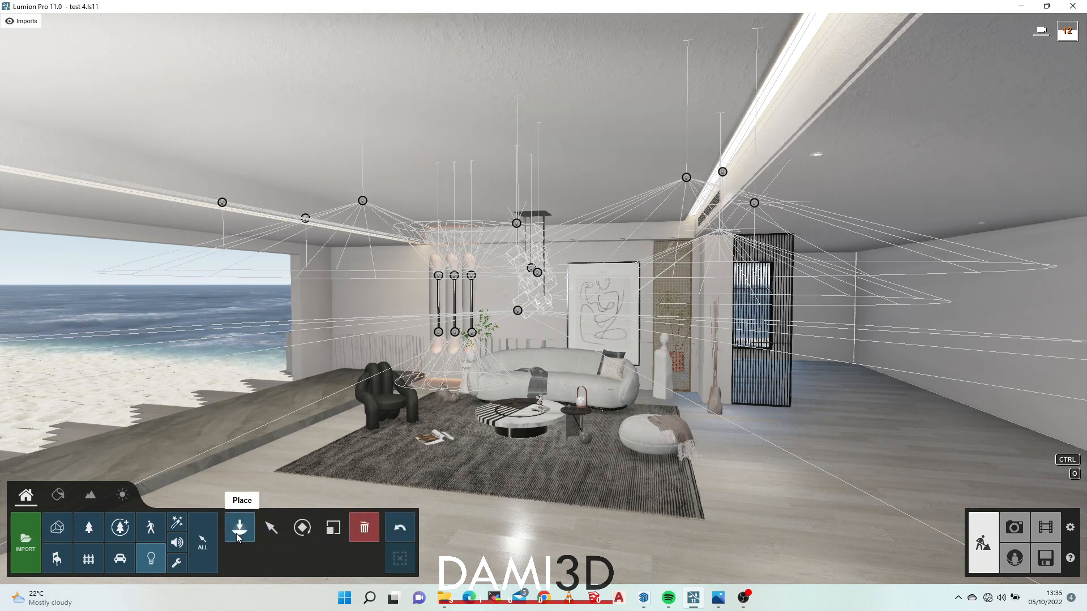
# Place a Lamp03 spotlight from the lights library on the ceiling in front of the chandelier and select it.
pyautogui.click(236, 533)
pyautogui.click(48, 103)
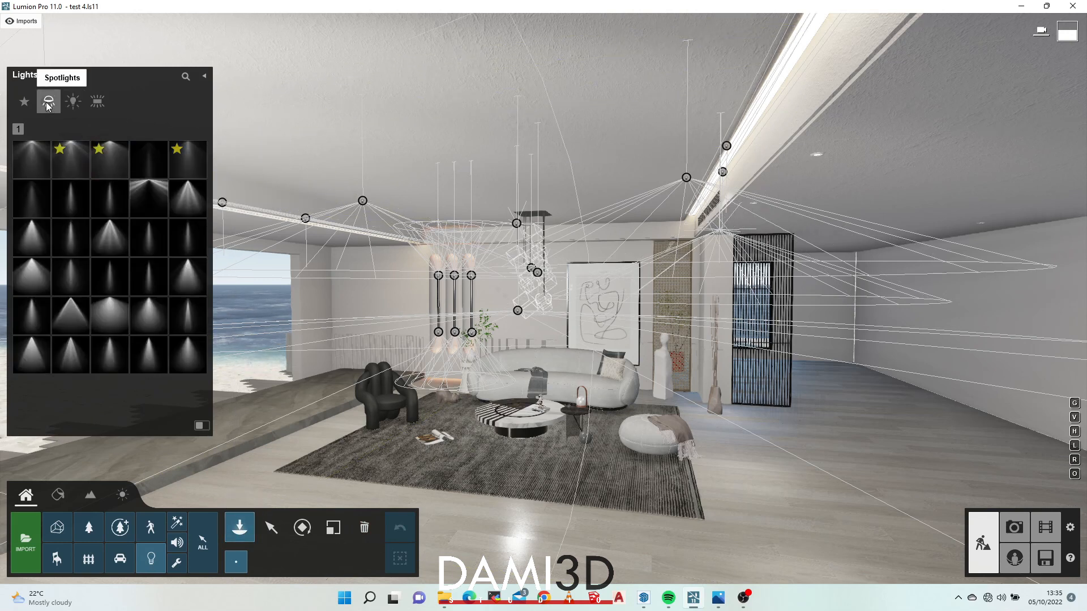
pyautogui.click(116, 156)
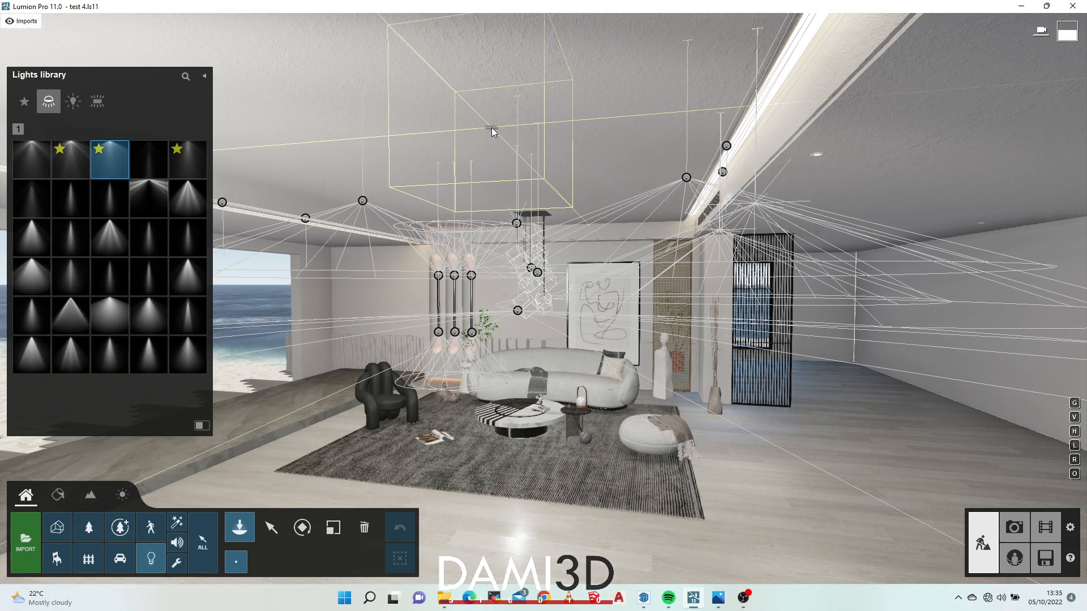
pyautogui.click(491, 127)
pyautogui.click(491, 127)
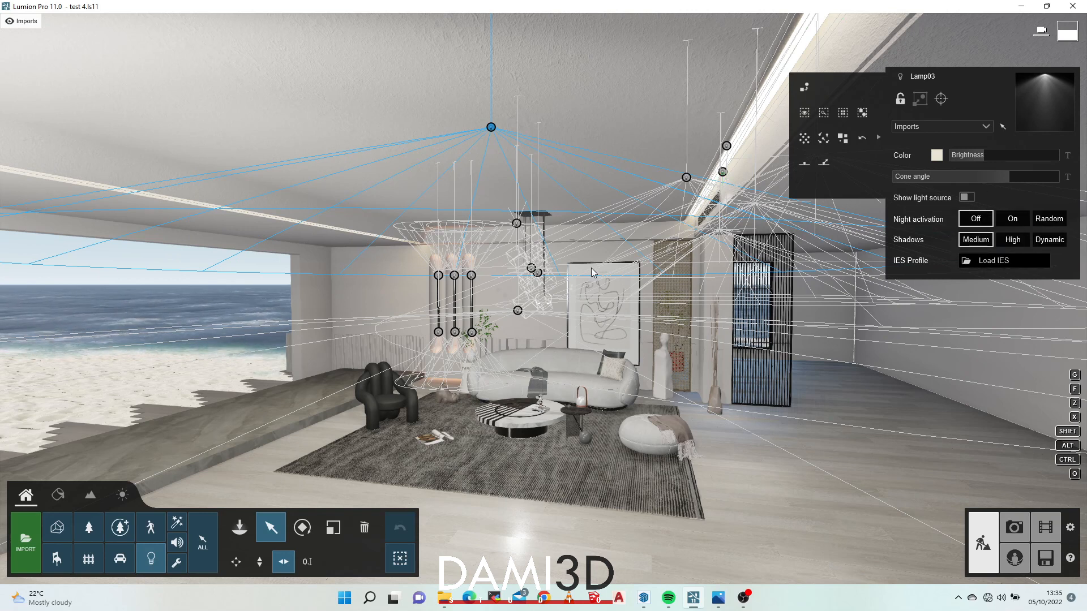
# Compare the new Lamp03 spotlight with the chandelier's omni light, narrow its cone angle, and try High shadows before restoring Medium.
pyautogui.click(532, 269)
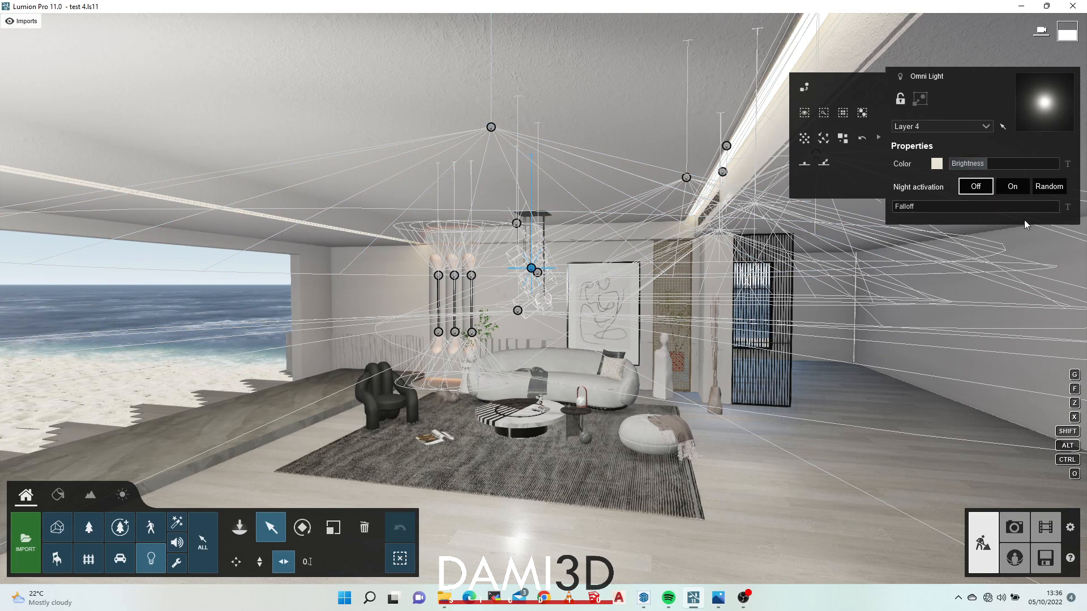
pyautogui.click(490, 127)
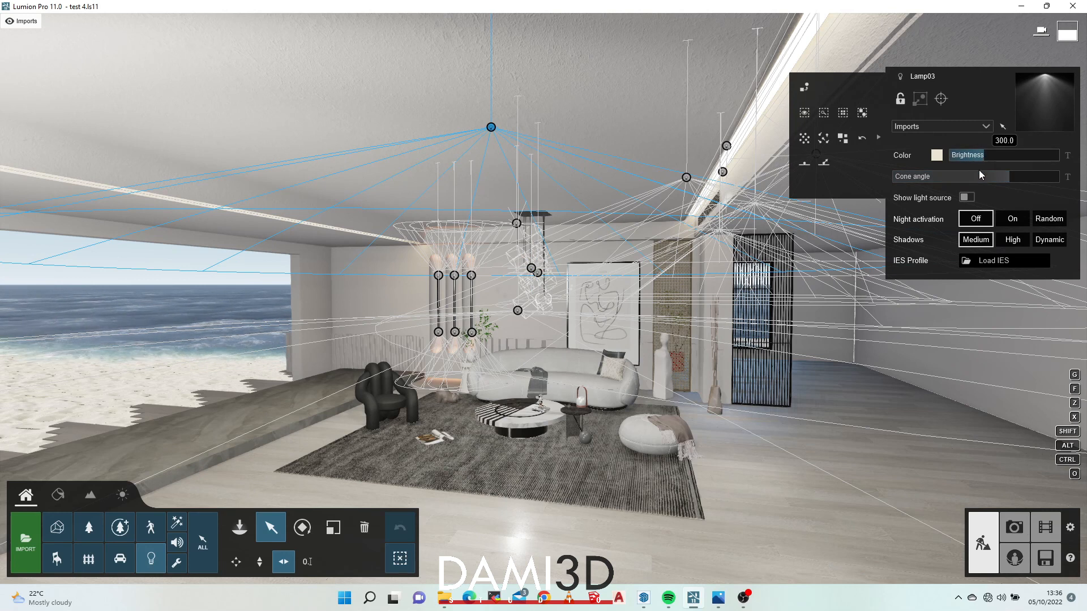
pyautogui.moveTo(1003, 179); pyautogui.dragTo(969, 175)
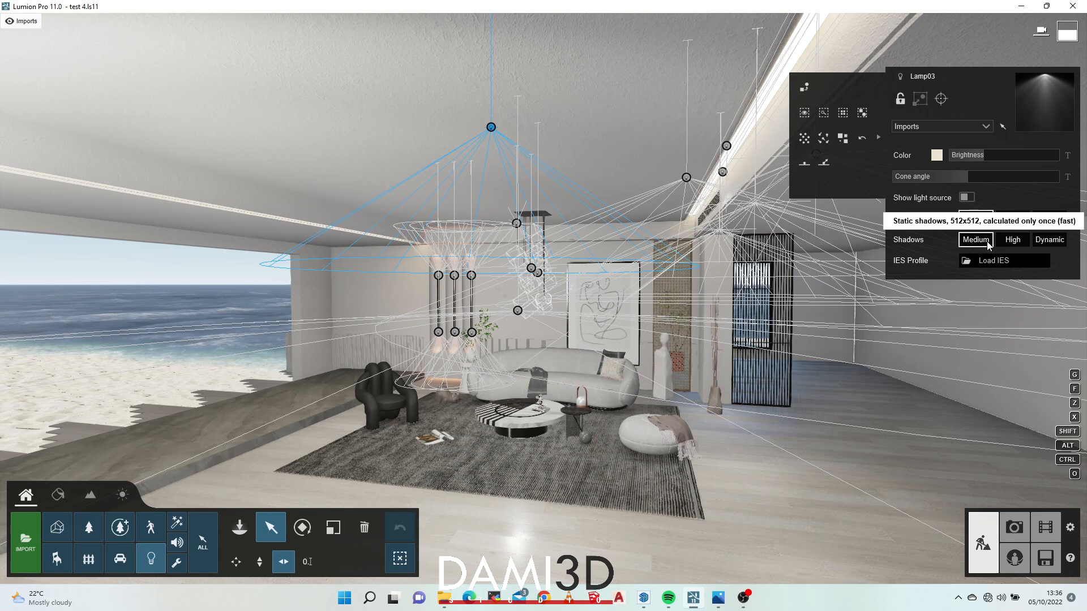
pyautogui.click(1021, 243)
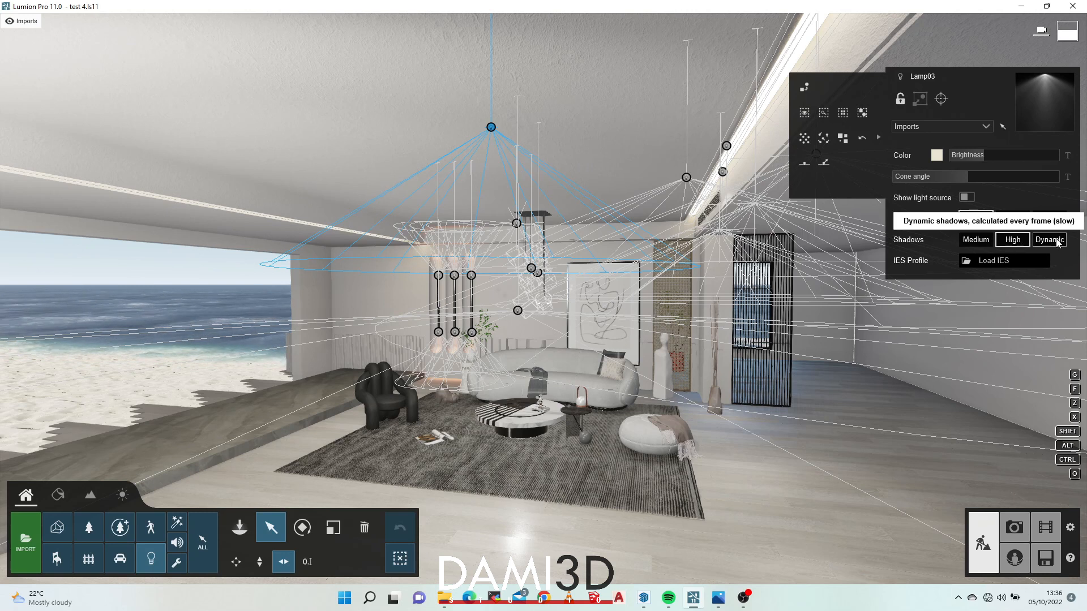
pyautogui.click(977, 240)
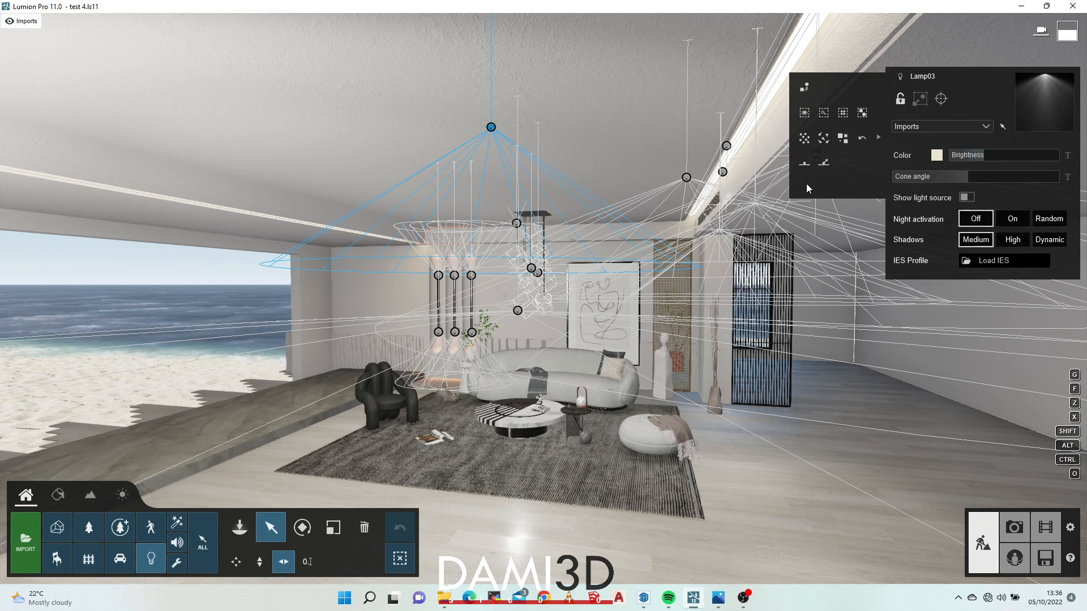
# Delete the Lamp03 spotlight just placed on the ceiling in front of the chandelier.
pyautogui.click(364, 527)
pyautogui.click(491, 131)
# Examine the chandelier lighting over the sofa, rug and coffee table from close and distant viewpoints.
pyautogui.moveTo(490, 131); pyautogui.dragTo(510, 238, button='right')
pyautogui.press('w')
pyautogui.press('w')
pyautogui.moveTo(544, 299); pyautogui.dragTo(543, 249, button='right')
pyautogui.press('s')
pyautogui.moveTo(544, 176); pyautogui.dragTo(548, 229, button='right')
pyautogui.press('w')
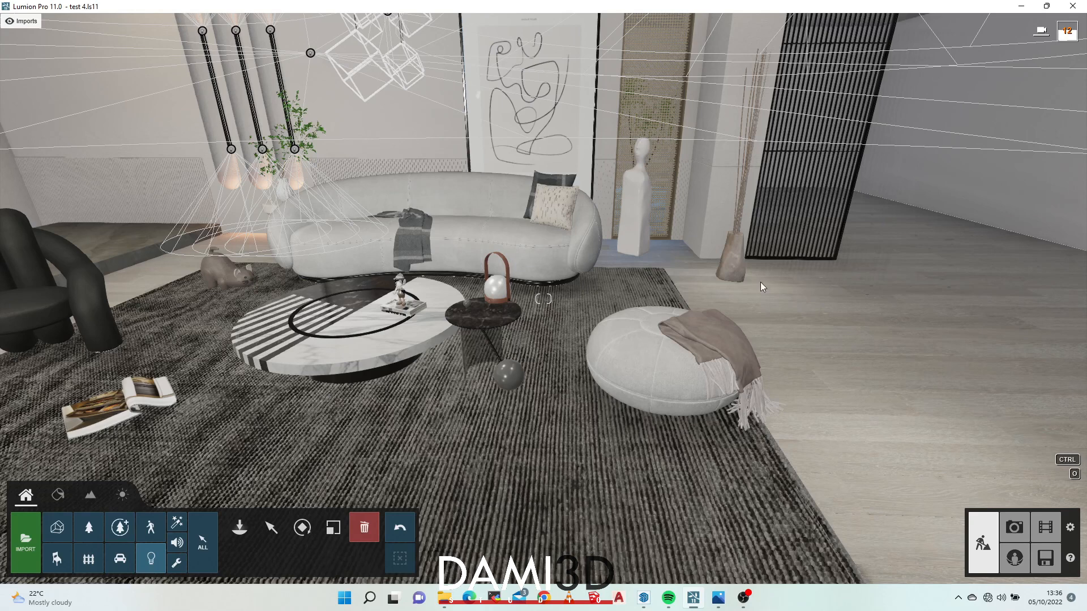
pyautogui.press('s')
pyautogui.moveTo(667, 269); pyautogui.dragTo(668, 175, button='right')
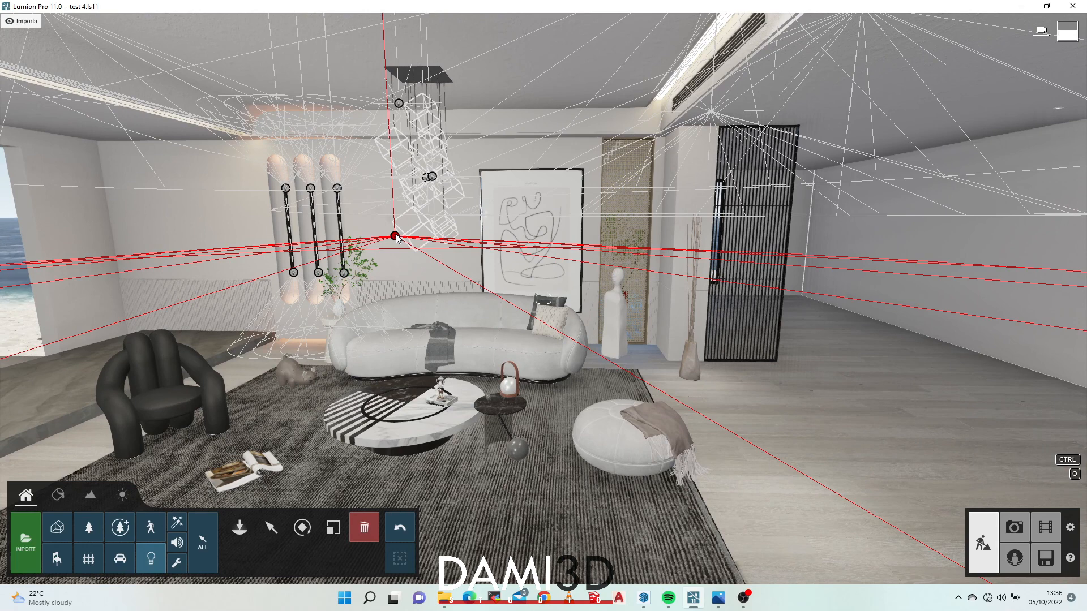
pyautogui.press('s')
pyautogui.moveTo(554, 250); pyautogui.dragTo(506, 266, button='right')
pyautogui.press('w')
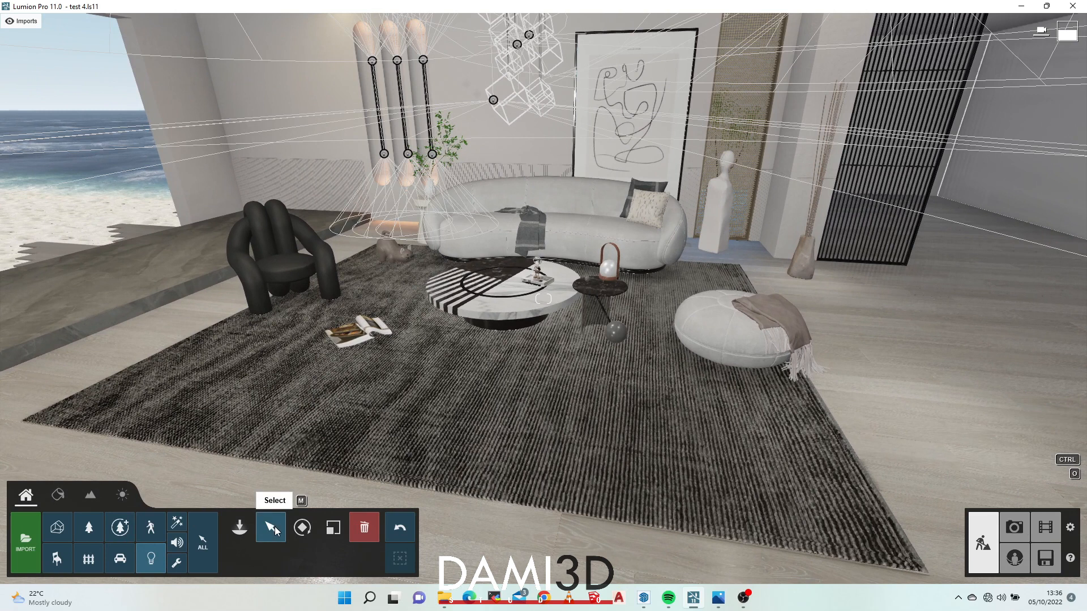
# Inspect the brightness and cone angle of the Lamp03 spotlight under the chandelier, viewing its light spread from near and far.
pyautogui.click(270, 528)
pyautogui.click(493, 100)
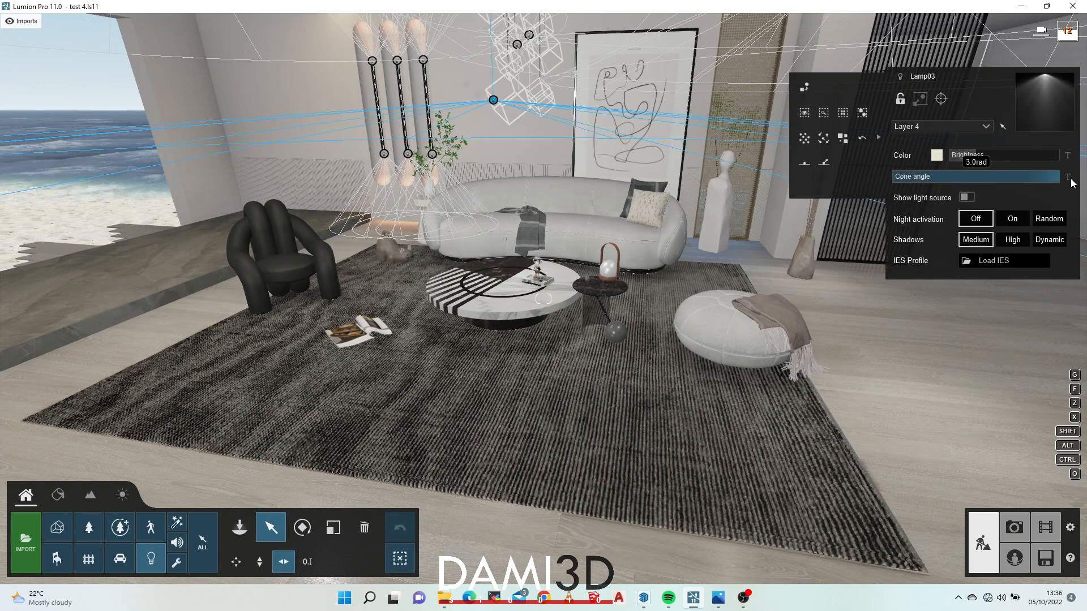
pyautogui.press('w')
pyautogui.moveTo(558, 257); pyautogui.dragTo(540, 184, button='right')
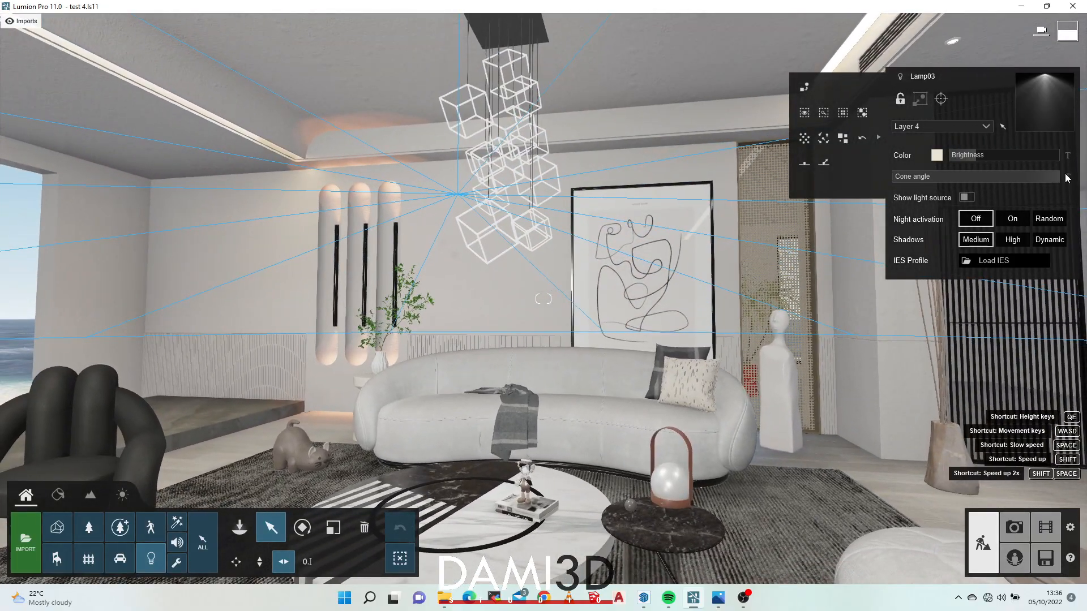
pyautogui.moveTo(1048, 178)
pyautogui.press('s')
pyautogui.moveTo(478, 334); pyautogui.dragTo(481, 365, button='right')
pyautogui.moveTo(1033, 372); pyautogui.dragTo(998, 373, button='right')
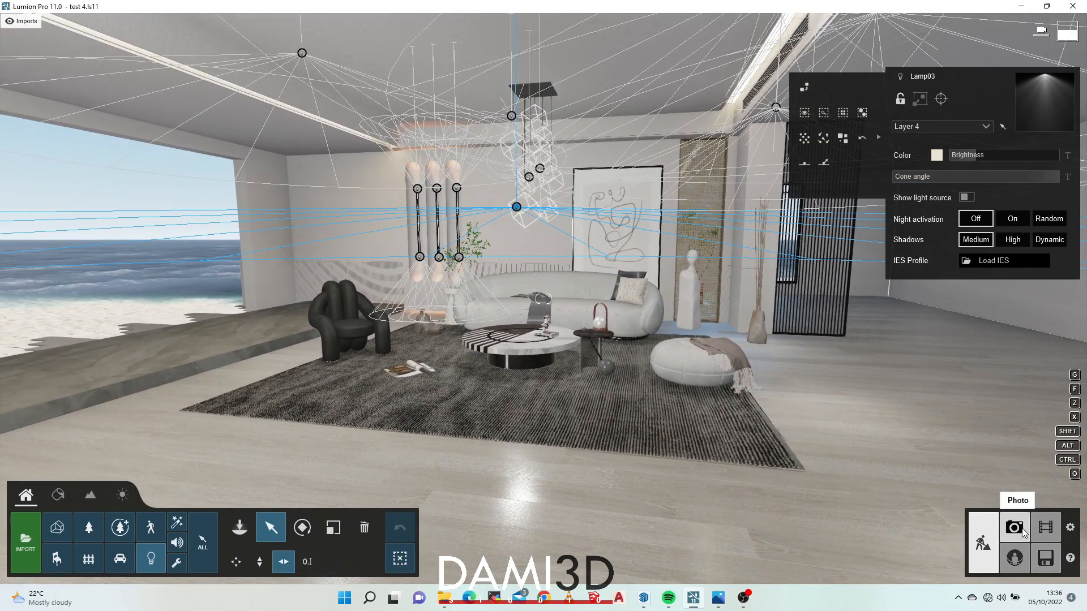
# Enter photo mode and recall the saved camera view of photo 5.
pyautogui.click(1014, 528)
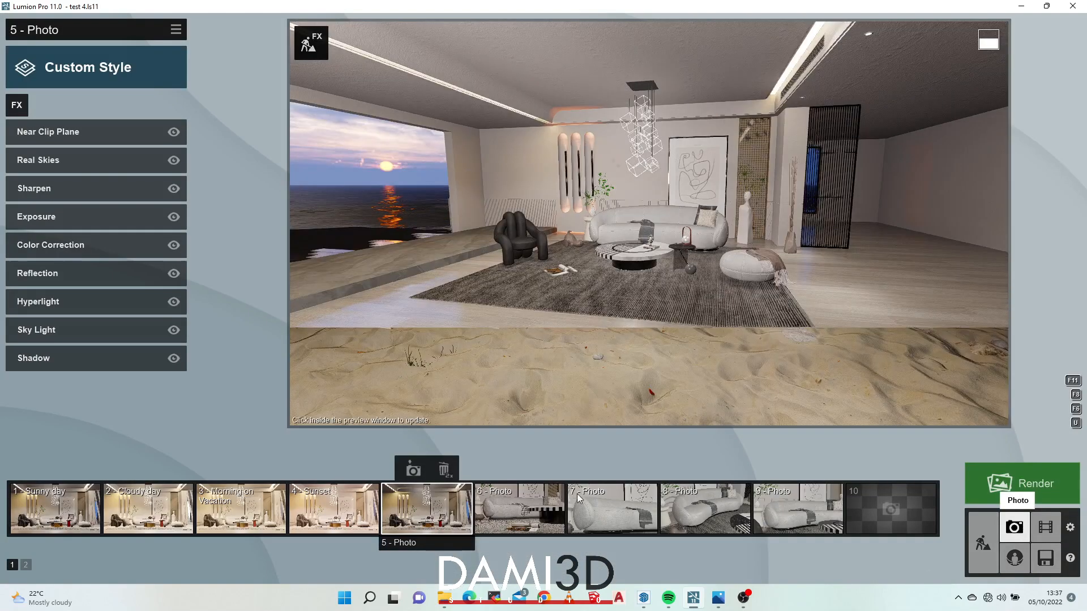
pyautogui.click(442, 524)
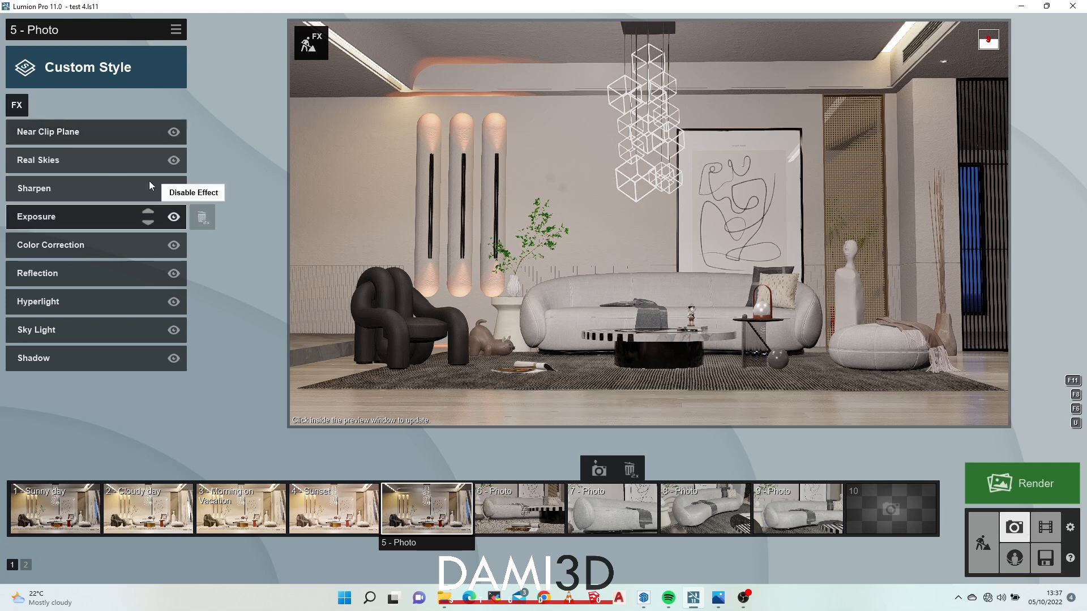
pyautogui.moveTo(848, 308)
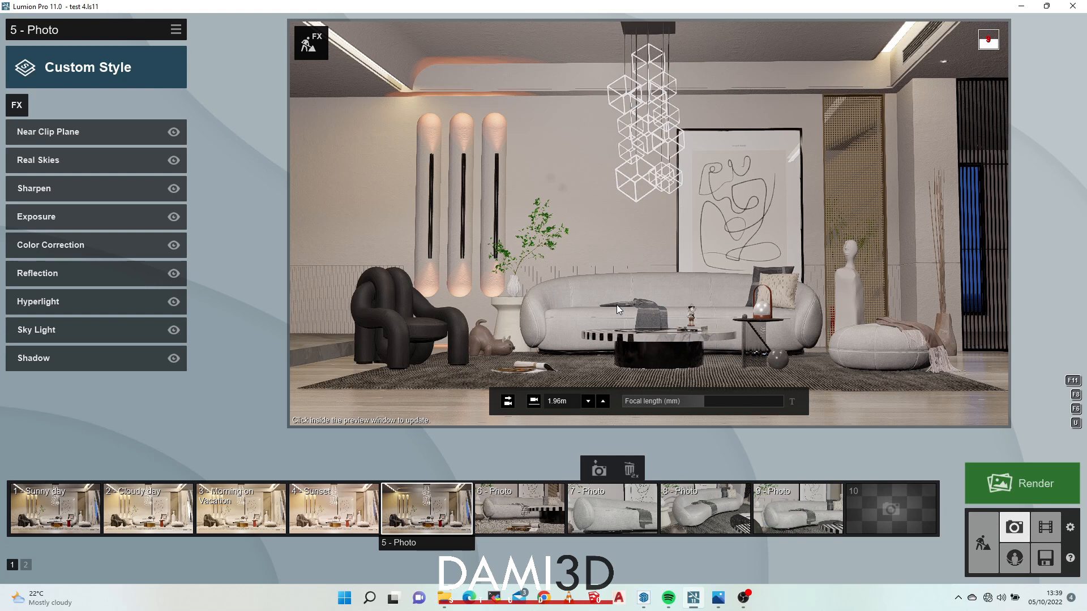
# Review photo 5's Near Clip Plane distance and its Real Skies effect, including the Evening skies, heading, brightness and overall brightness.
pyautogui.click(107, 131)
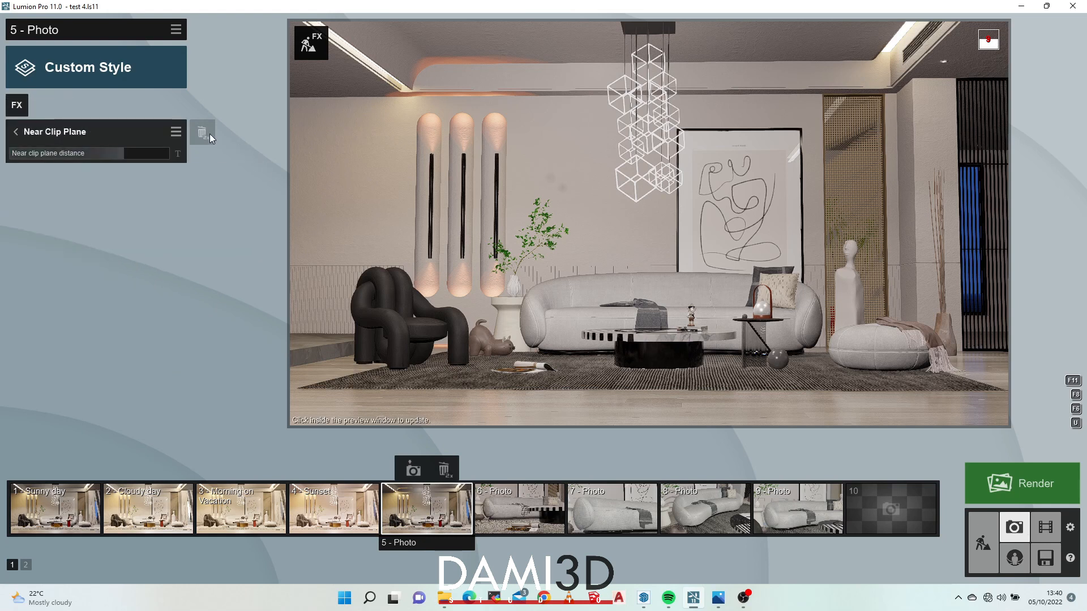
pyautogui.click(107, 132)
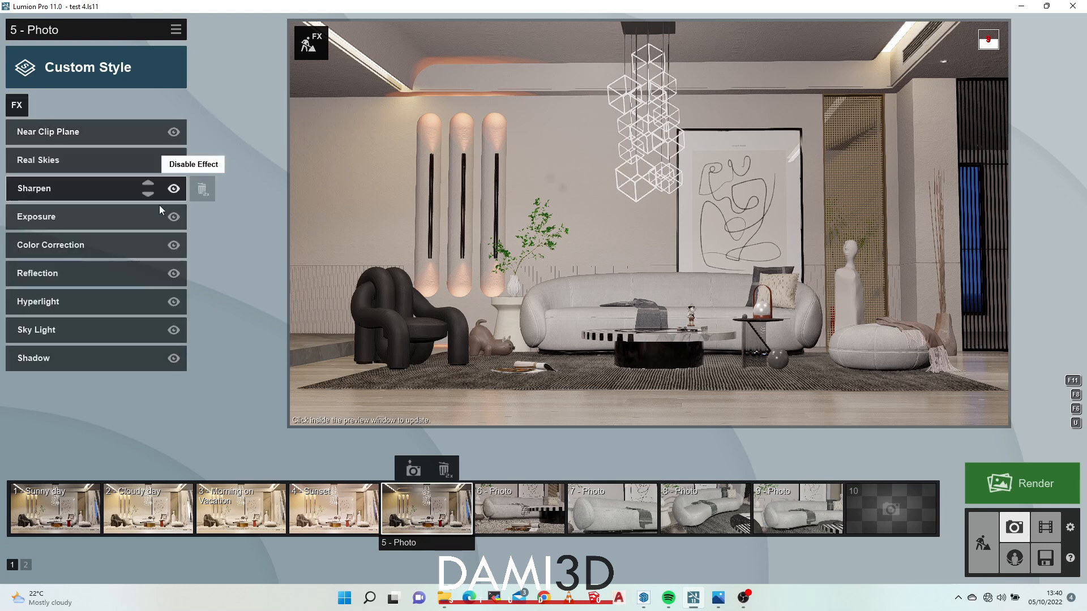
pyautogui.click(79, 164)
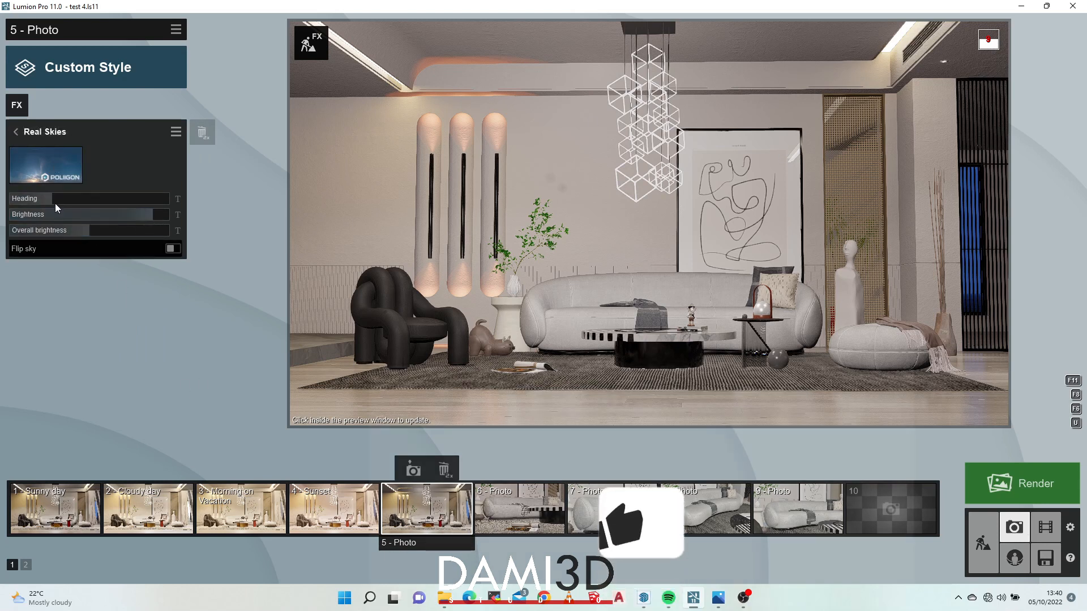
pyautogui.click(62, 165)
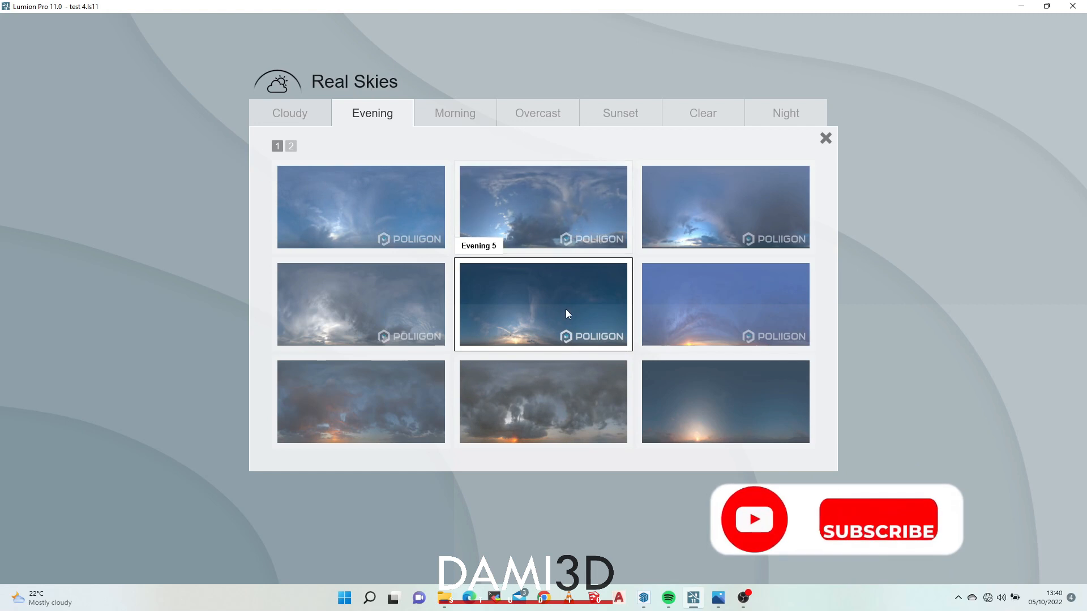
pyautogui.click(932, 457)
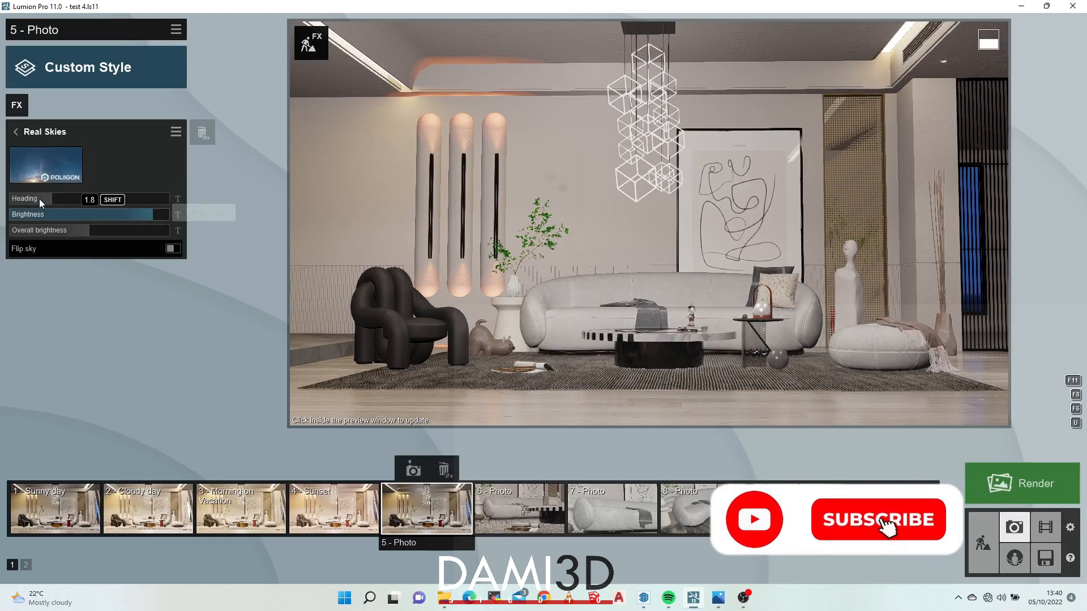
pyautogui.moveTo(50, 200)
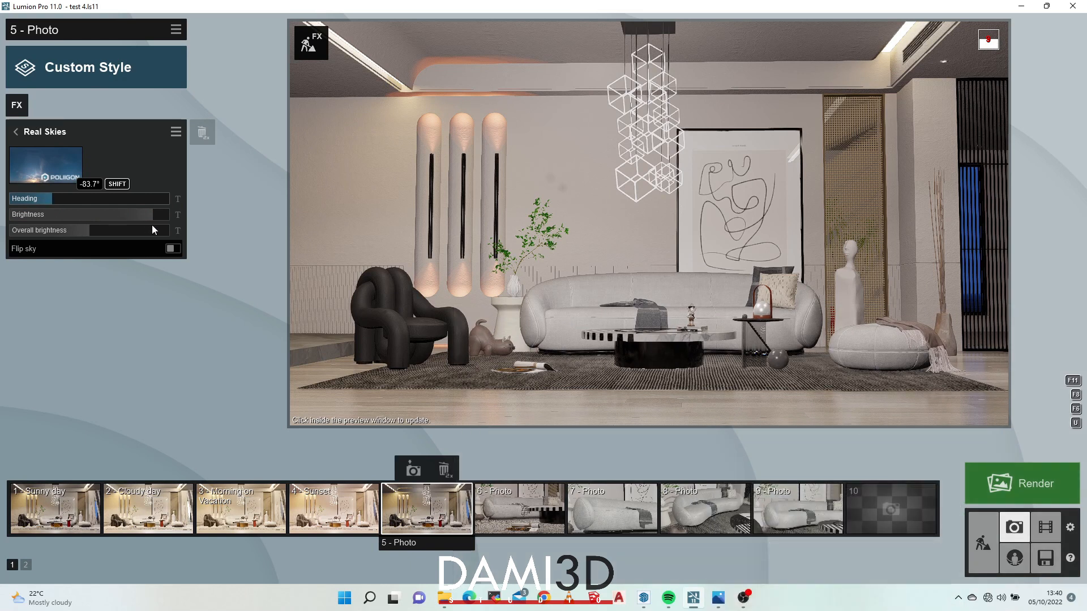
pyautogui.moveTo(150, 218)
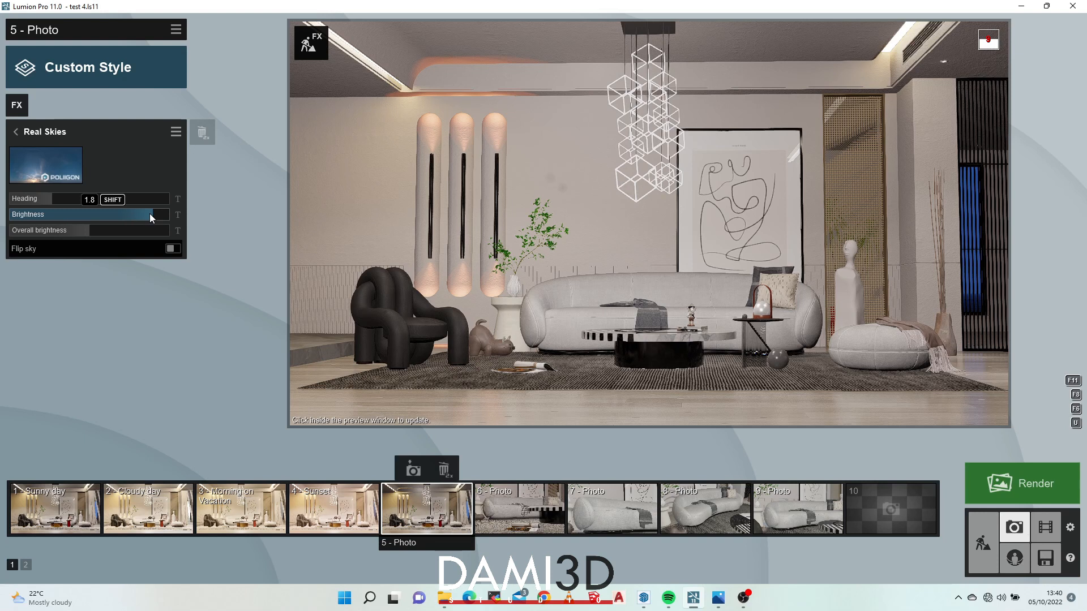
pyautogui.moveTo(76, 236)
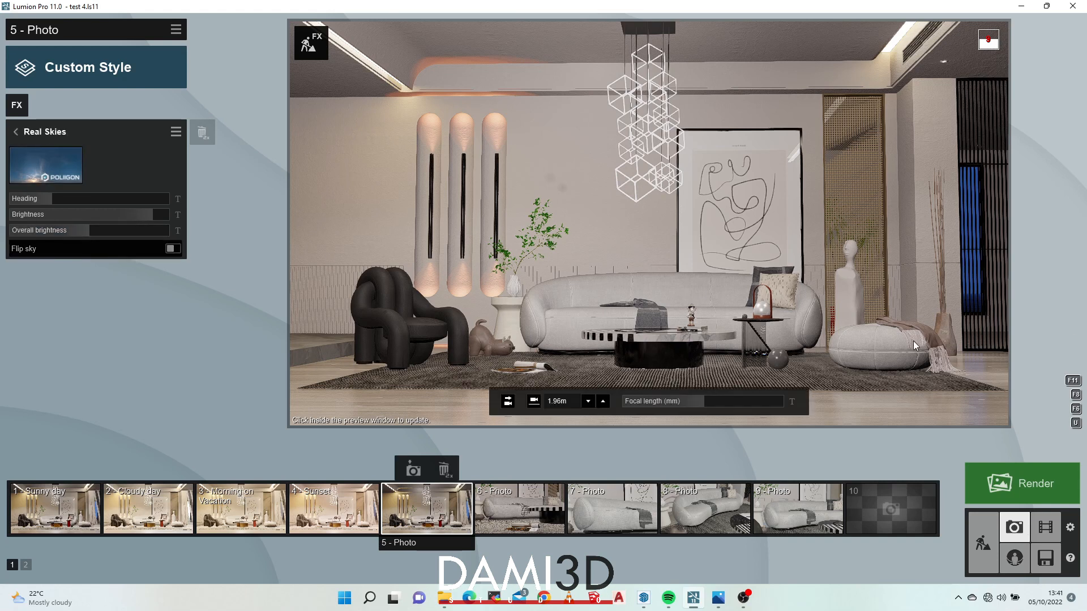
pyautogui.moveTo(960, 354)
pyautogui.click(15, 132)
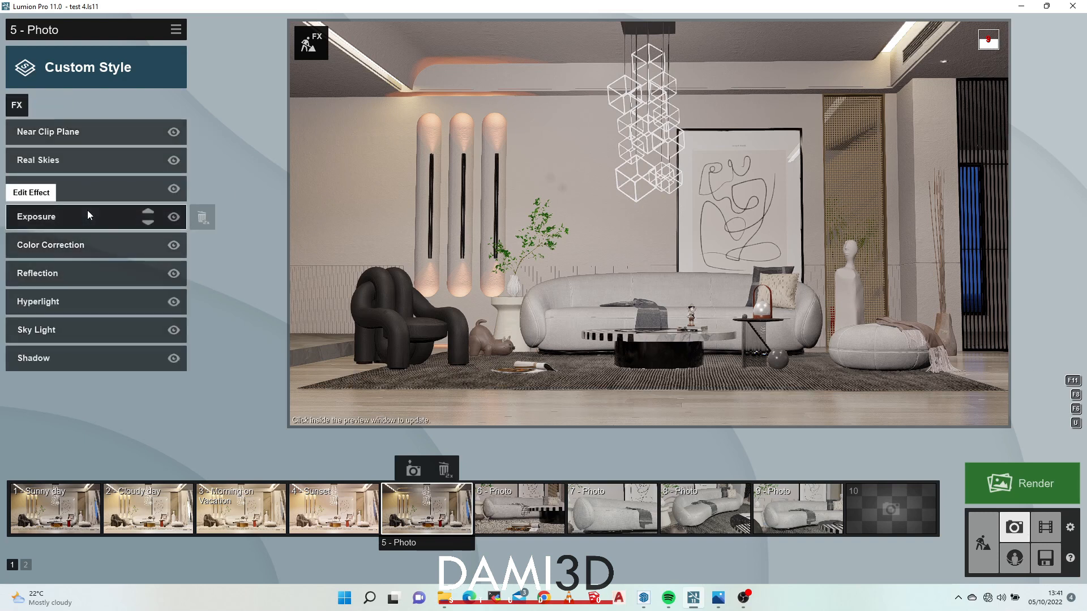
# Raise photo 5's Sharpen intensity to about a quarter of its range.
pyautogui.click(67, 188)
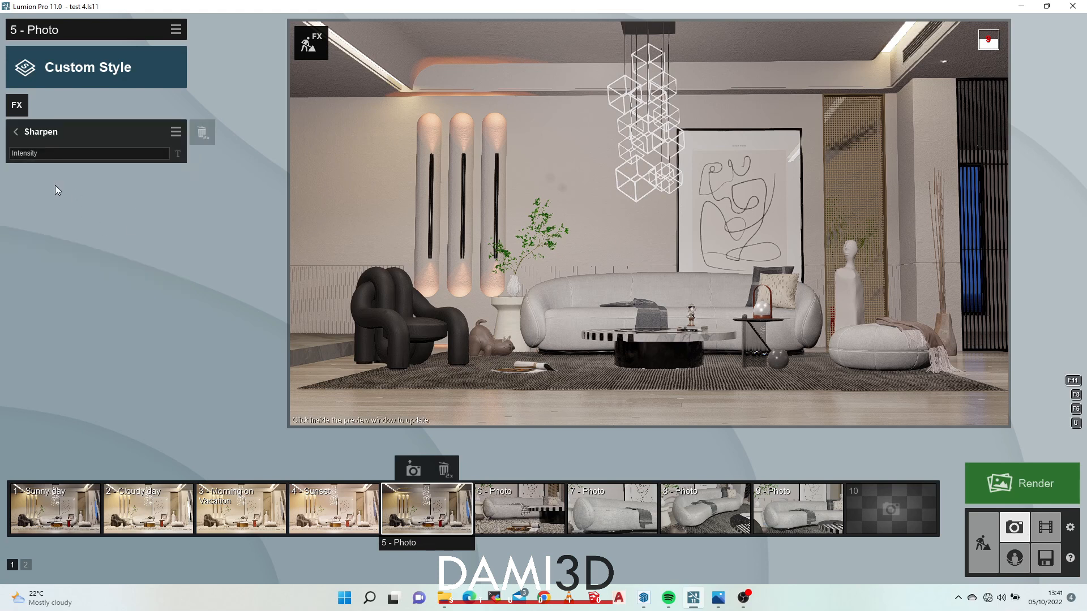
pyautogui.click(22, 155)
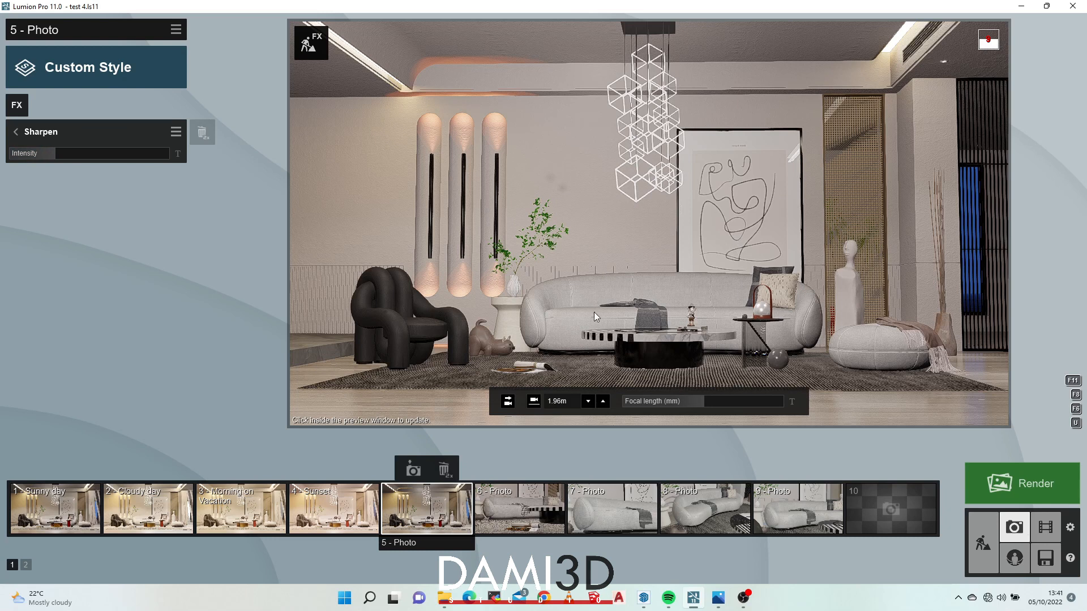
pyautogui.click(48, 155)
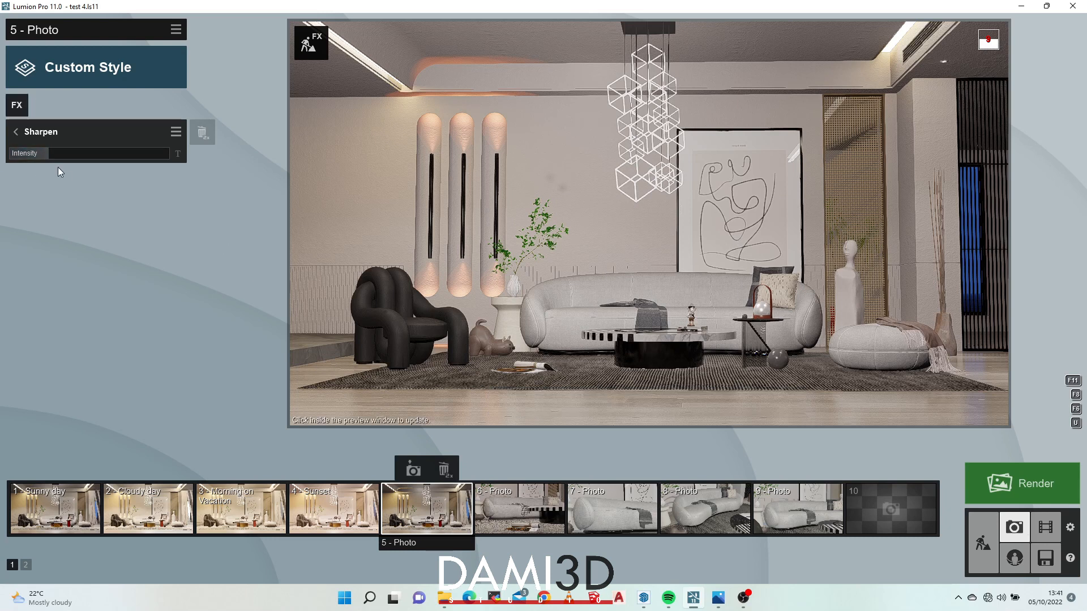
# Close the Sharpen effect and open photo 5's Exposure effect.
pyautogui.click(15, 131)
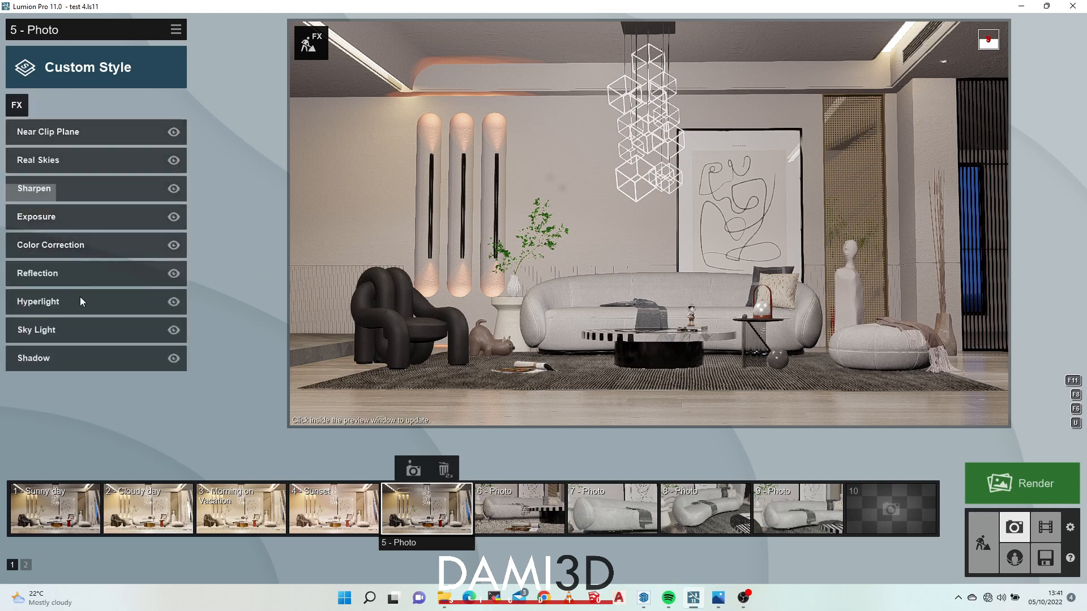
pyautogui.click(64, 215)
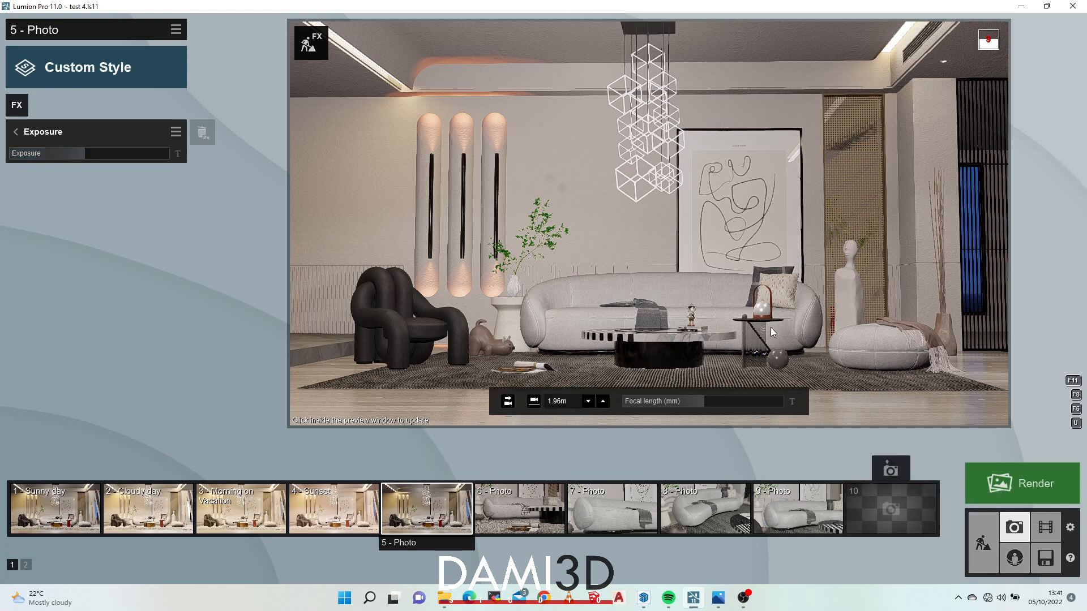
# Return to build mode and inspect the brightness of the Lamp06 spotlight and the Omni Light near the ceiling cove.
pyautogui.click(989, 550)
pyautogui.press('w')
pyautogui.moveTo(580, 342); pyautogui.dragTo(671, 226, button='right')
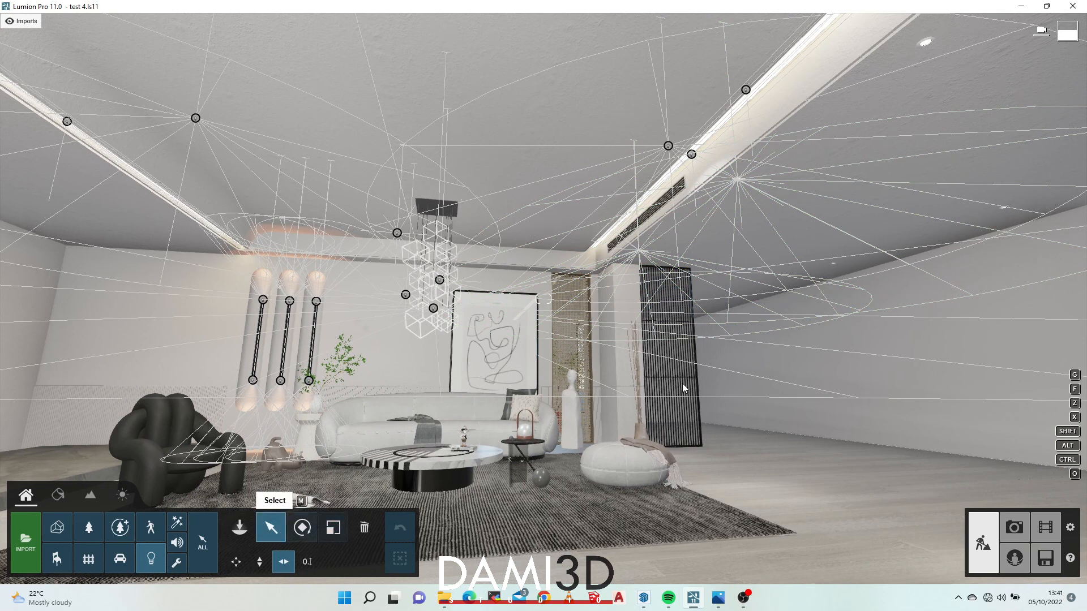
pyautogui.click(738, 182)
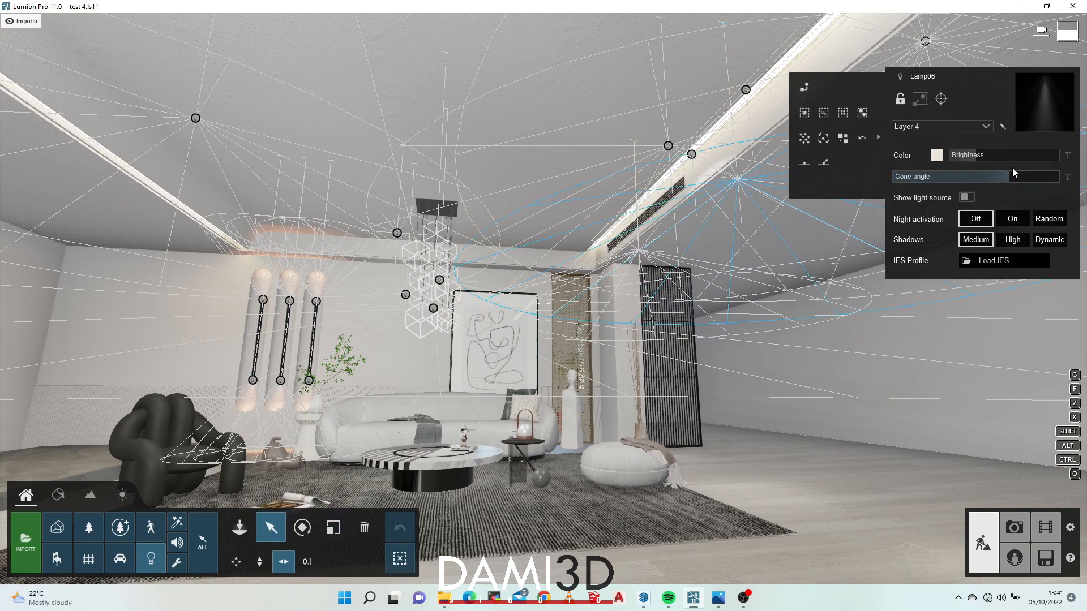
pyautogui.moveTo(976, 159)
pyautogui.click(736, 180)
pyautogui.moveTo(983, 164)
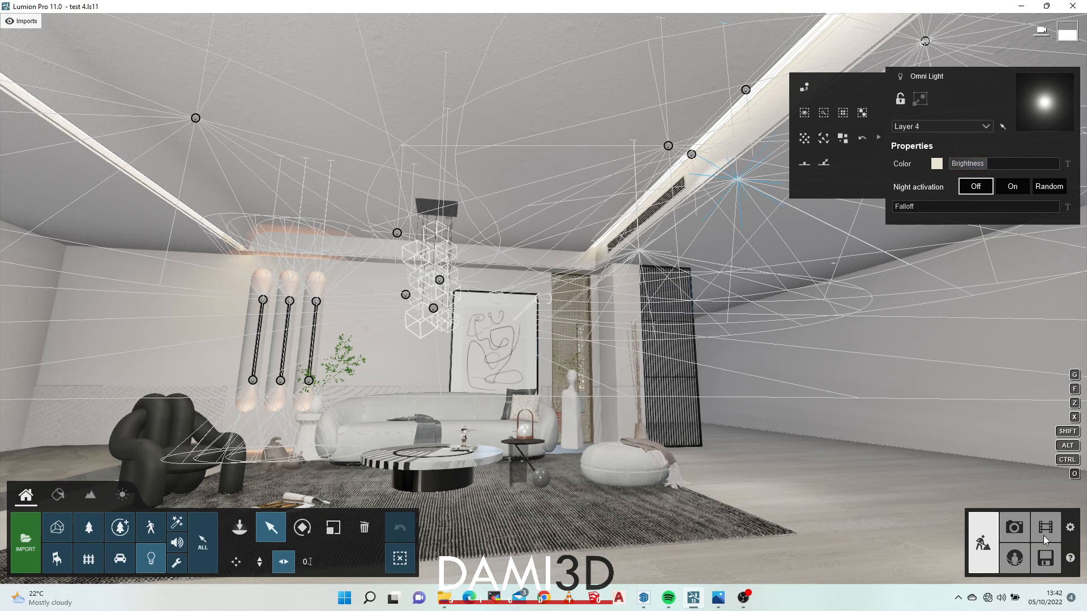
# Go back to photo mode, set photo 5's Exposure to 0.5 and refresh the preview.
pyautogui.click(1014, 526)
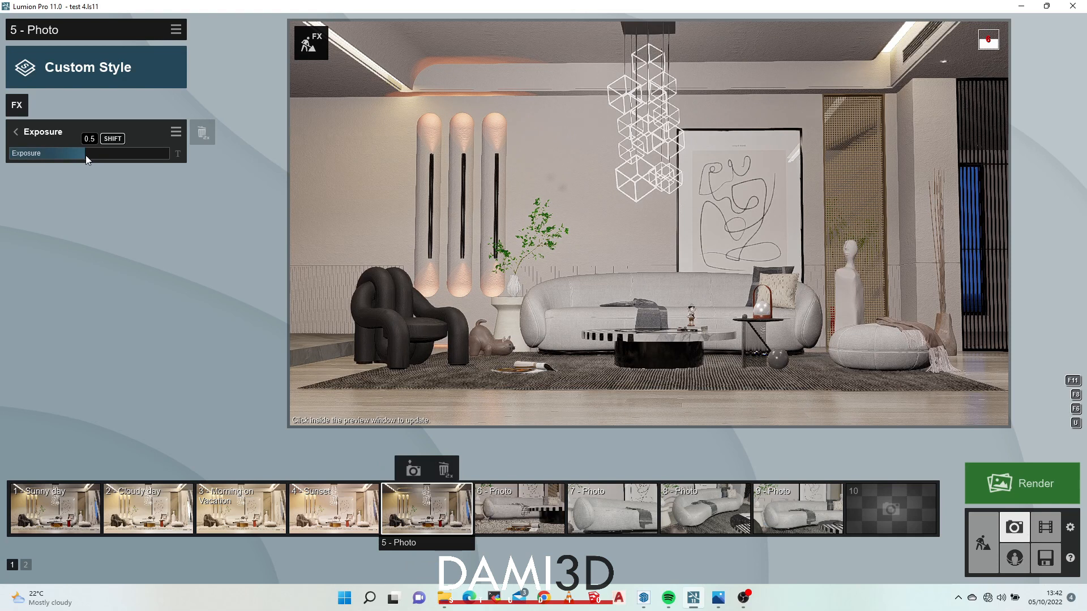
pyautogui.moveTo(82, 154)
pyautogui.mouseDown()
pyautogui.moveTo(35, 157)
pyautogui.moveTo(84, 155)
pyautogui.mouseUp()
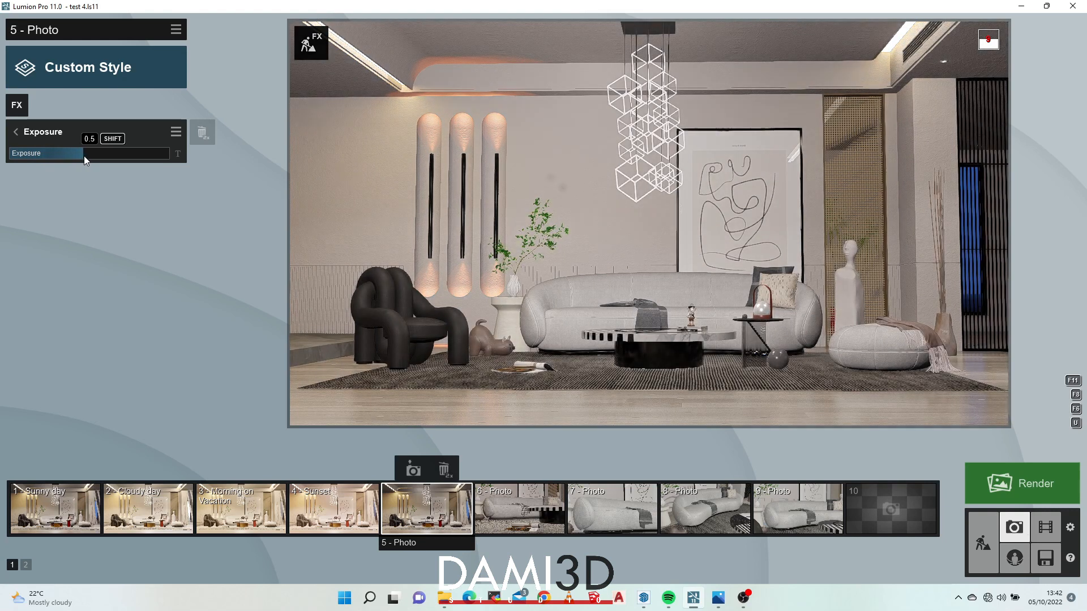
pyautogui.moveTo(548, 199)
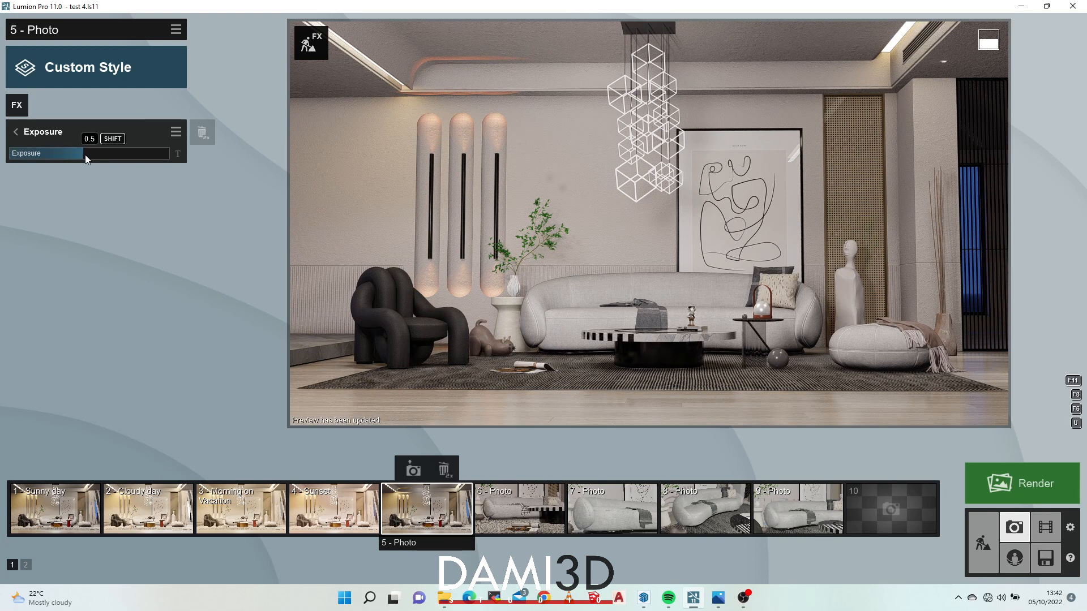
# Review photo 5's Color Correction settings, from temperature and tint down to the low and high limits.
pyautogui.click(16, 131)
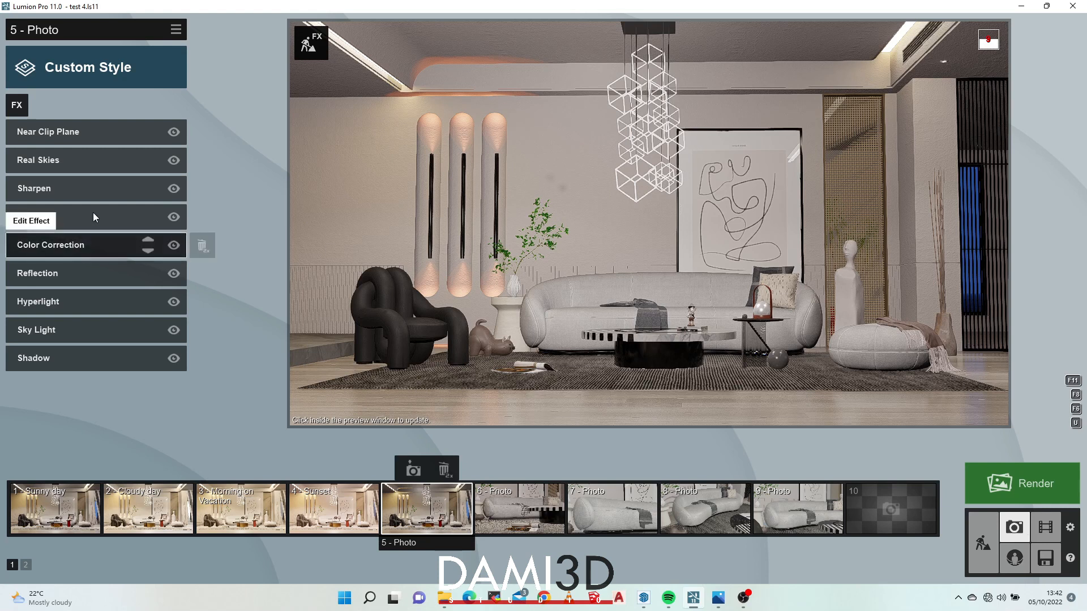
pyautogui.click(60, 244)
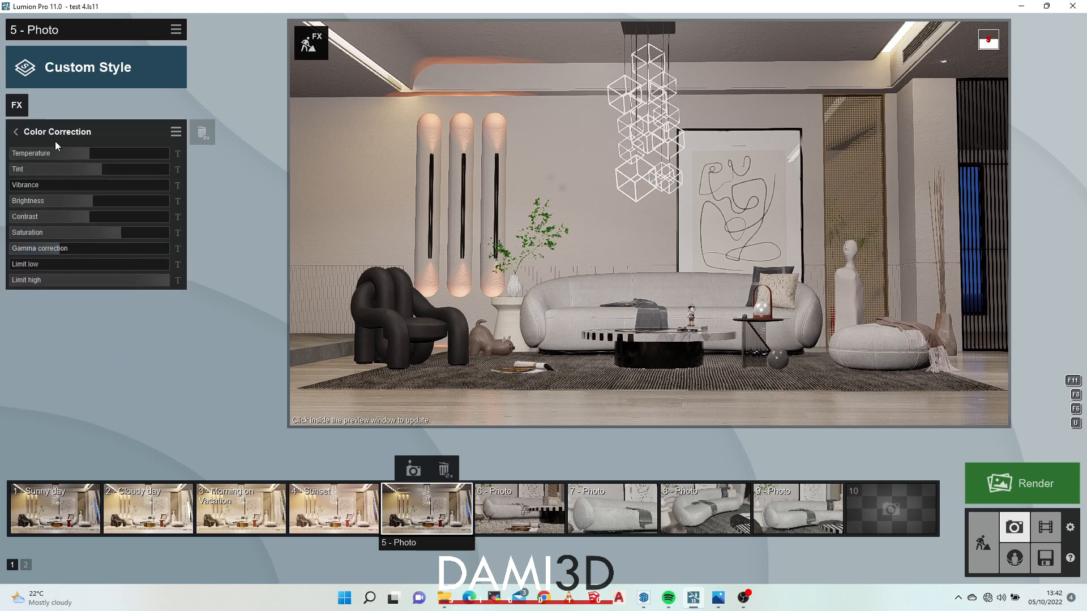
pyautogui.moveTo(90, 156)
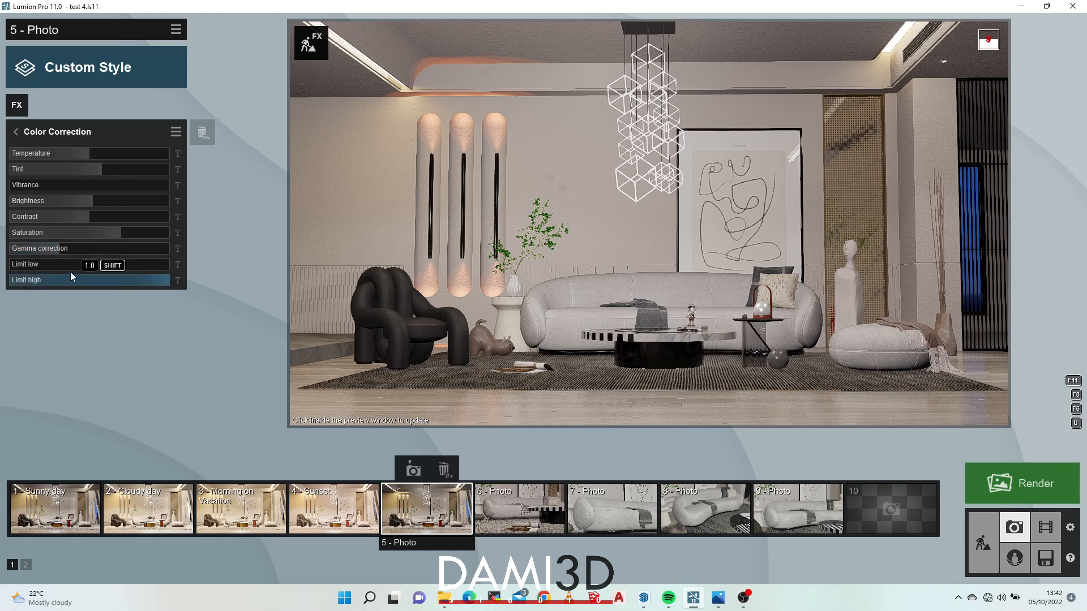
pyautogui.click(17, 134)
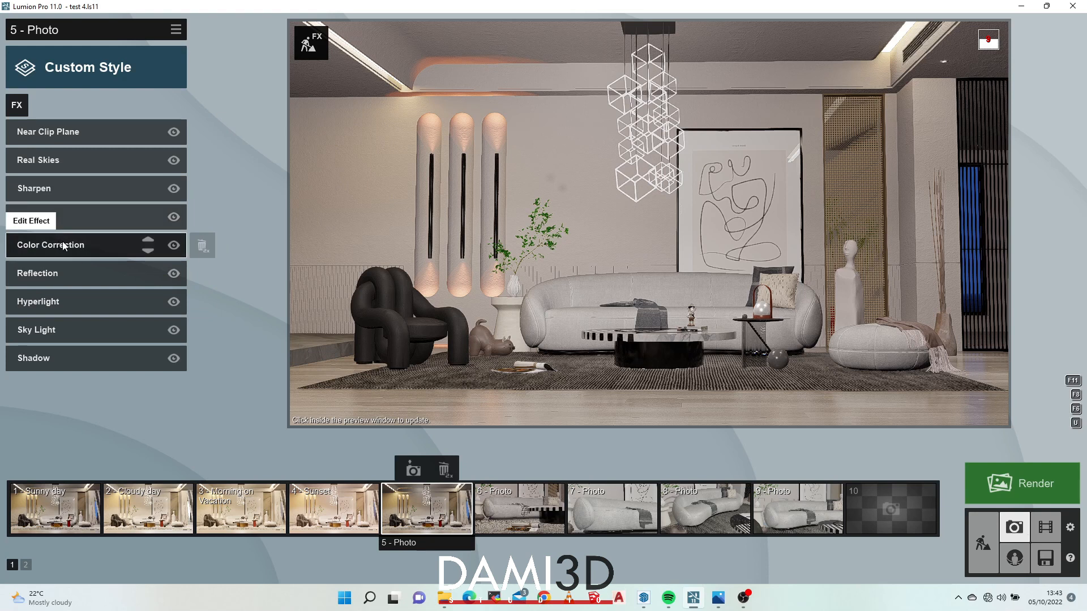
# Review photo 5's Reflection effect, including its preview quality, Speedray option and the reflection planes covering the floor and framed picture.
pyautogui.click(75, 272)
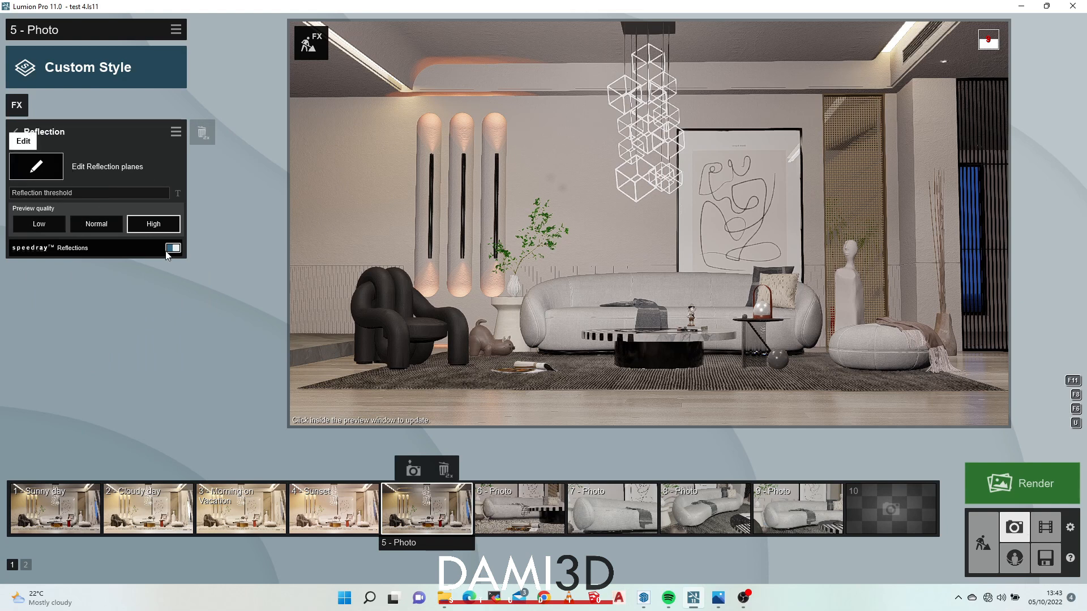
pyautogui.click(36, 168)
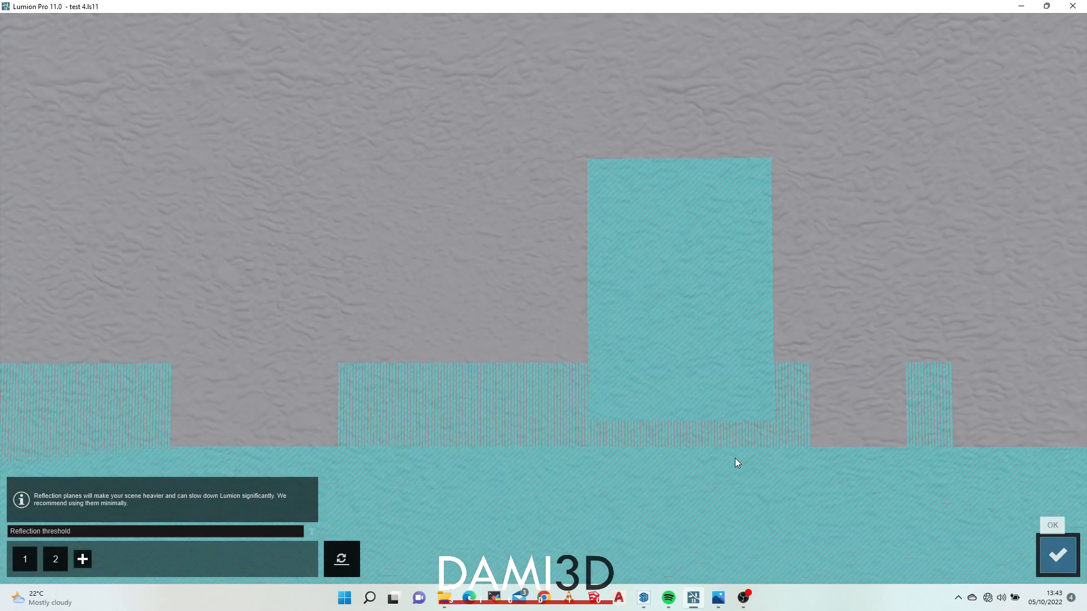
pyautogui.press('w')
pyautogui.moveTo(674, 461); pyautogui.dragTo(589, 474, button='right')
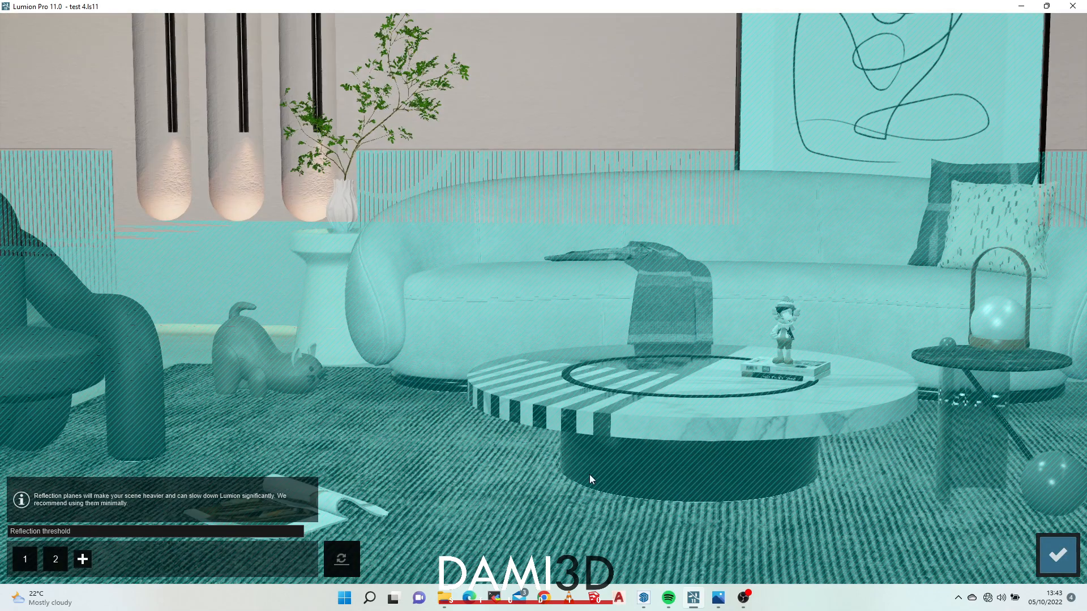
pyautogui.press('s')
pyautogui.click(1057, 555)
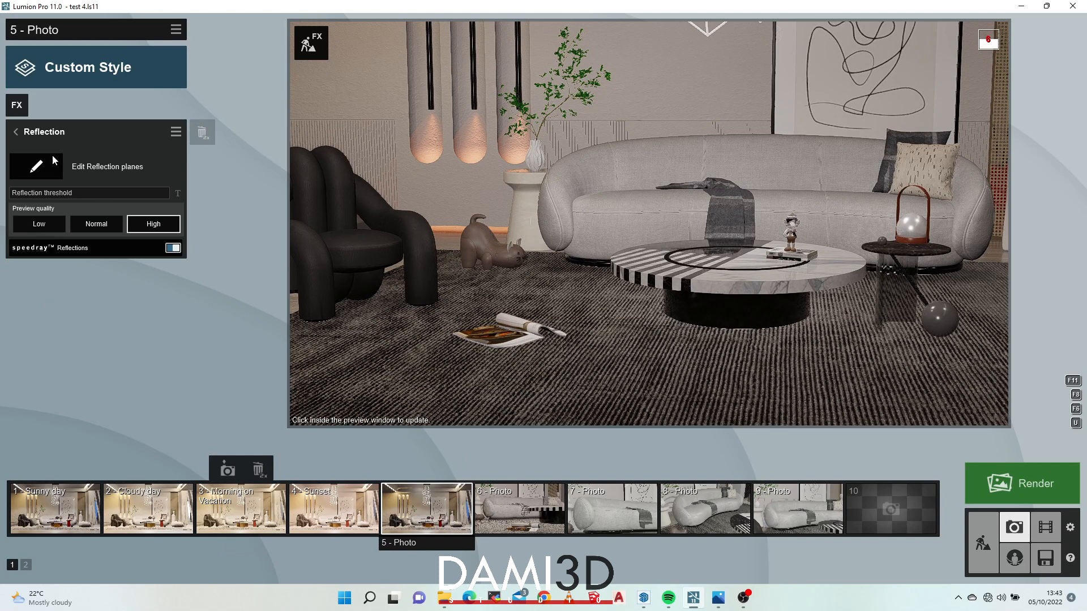
pyautogui.click(15, 132)
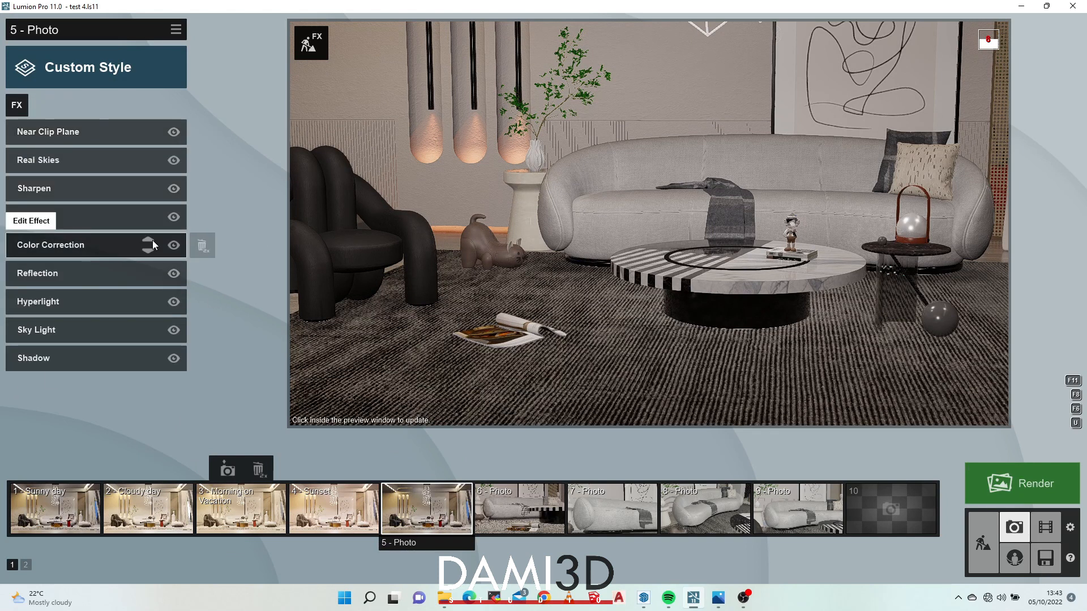
# Review photo 5's Hyperlight amount, Sky Light render quality and Shadow settings.
pyautogui.click(64, 305)
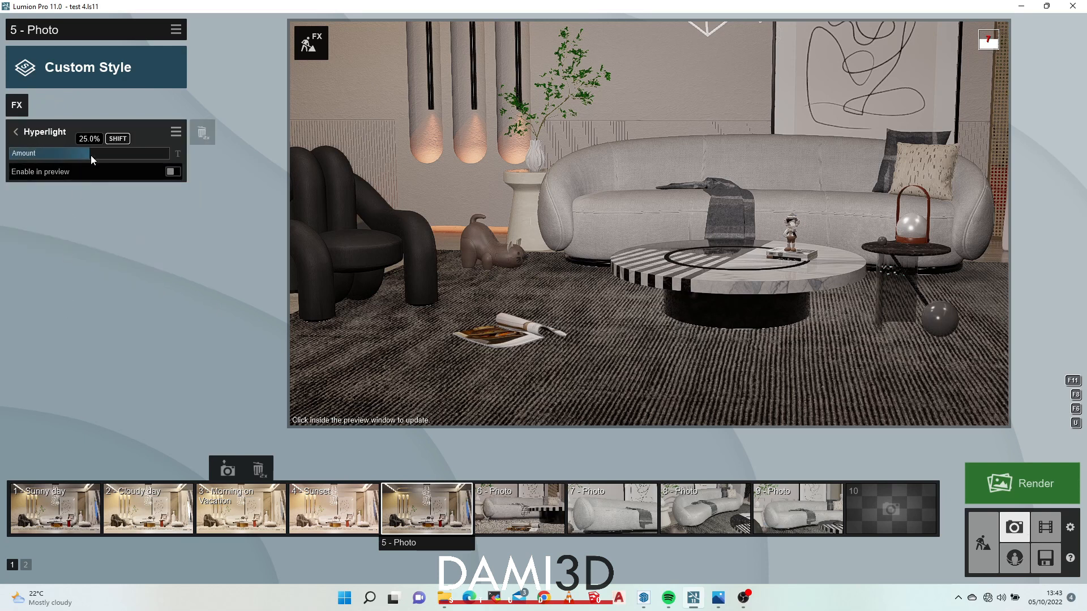
pyautogui.click(16, 131)
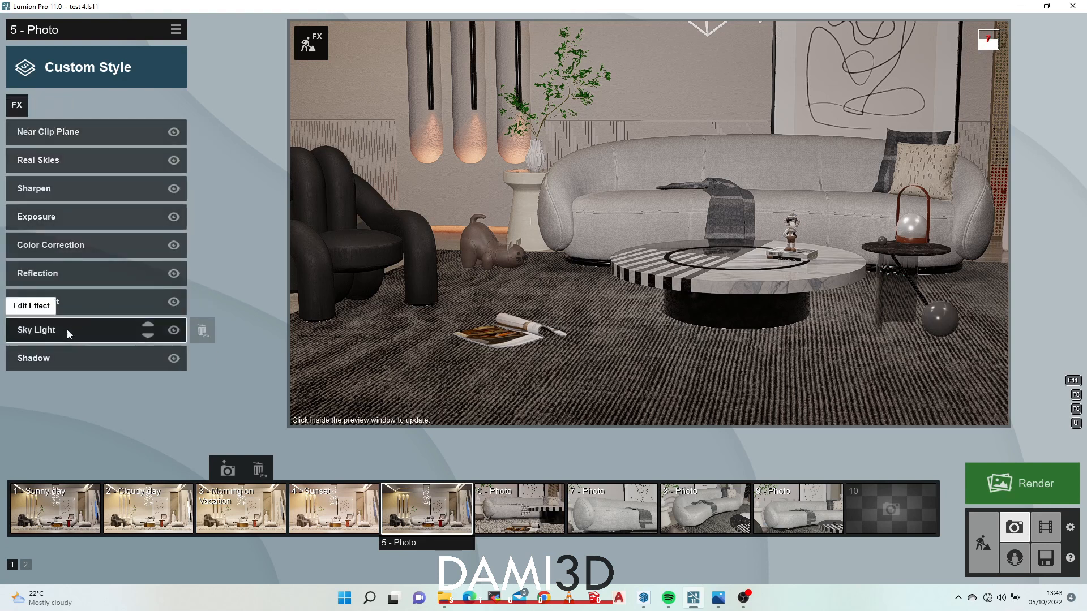
pyautogui.click(65, 332)
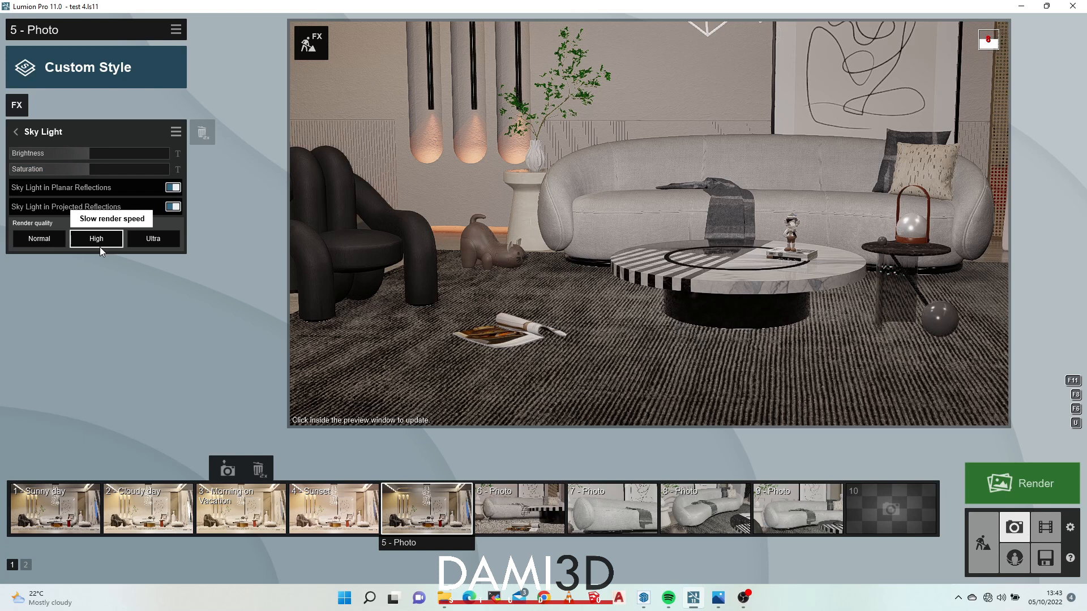
pyautogui.click(24, 131)
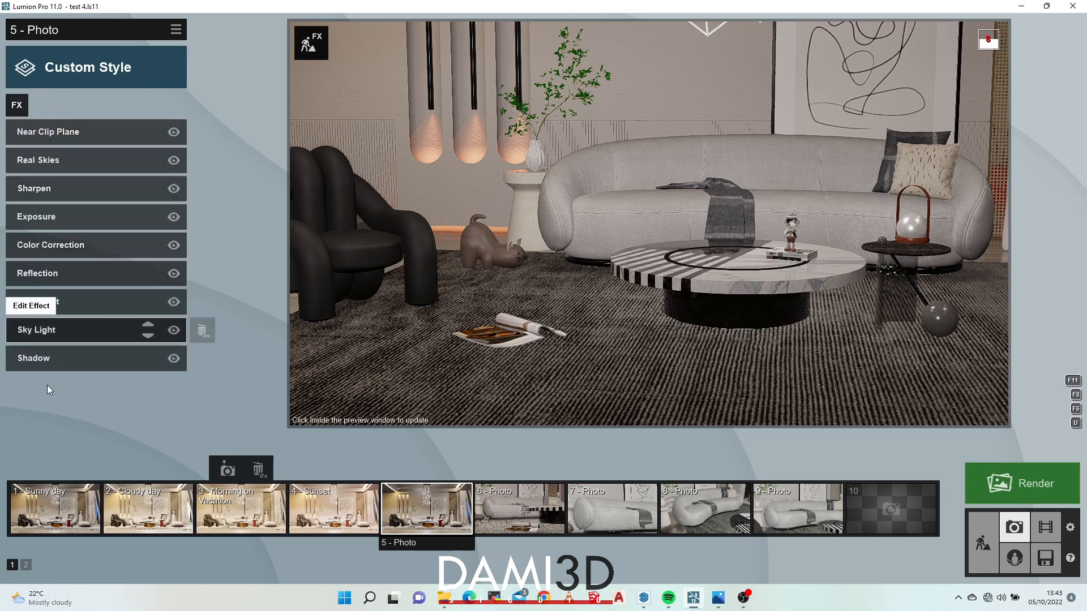
pyautogui.click(56, 359)
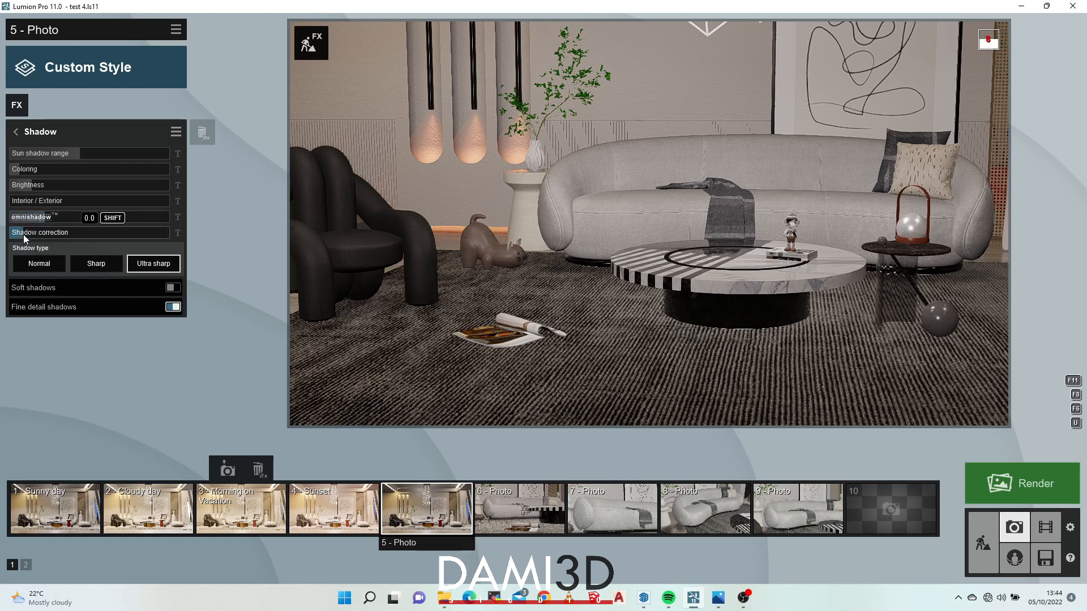
pyautogui.click(13, 102)
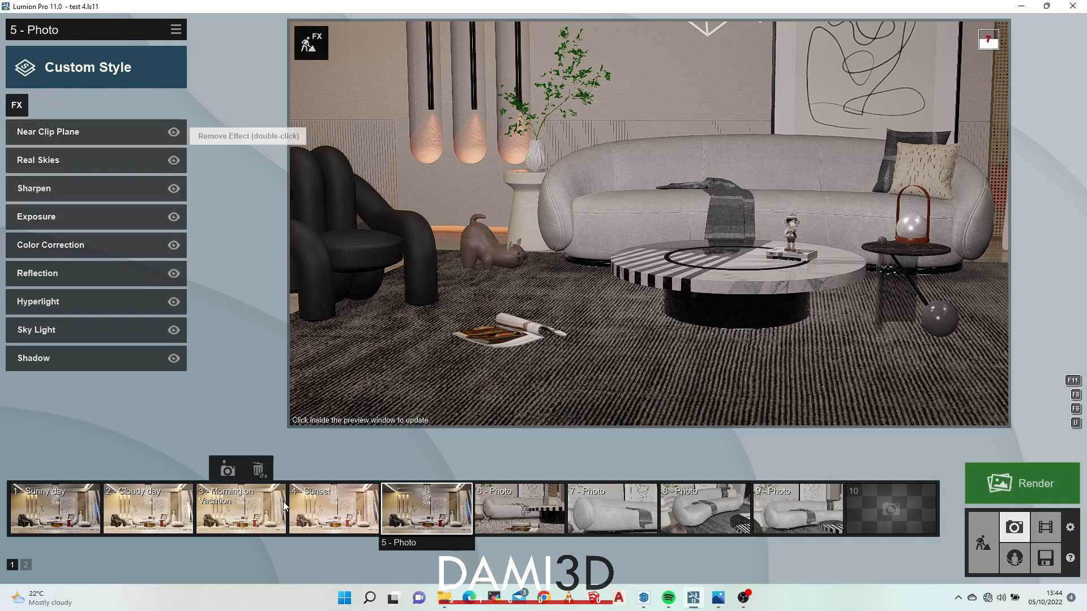
# Recall the saved camera view of photo 5 and refresh its preview.
pyautogui.click(426, 503)
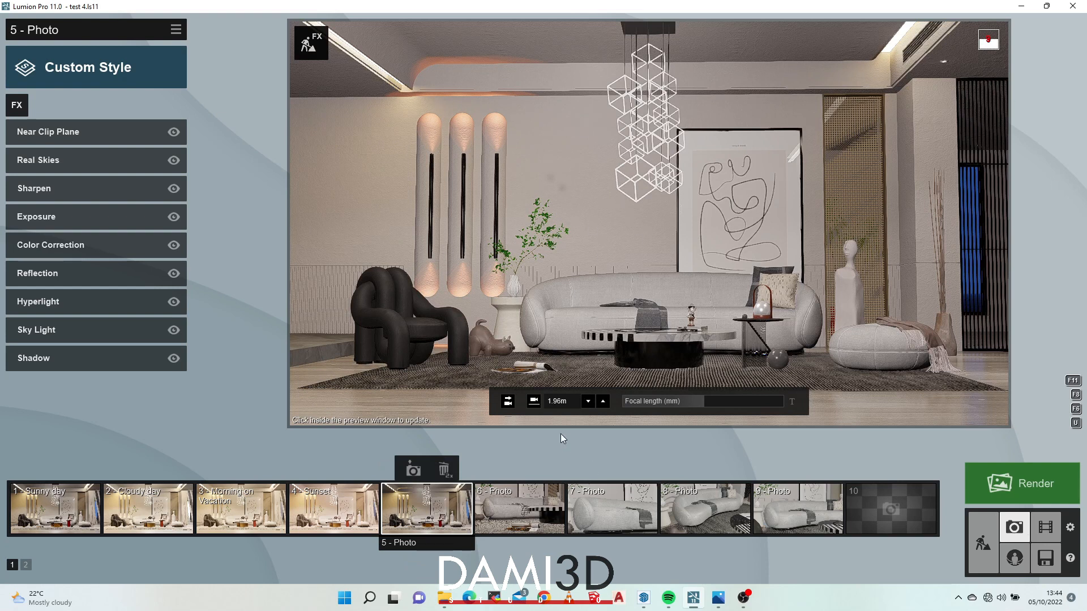
pyautogui.click(679, 230)
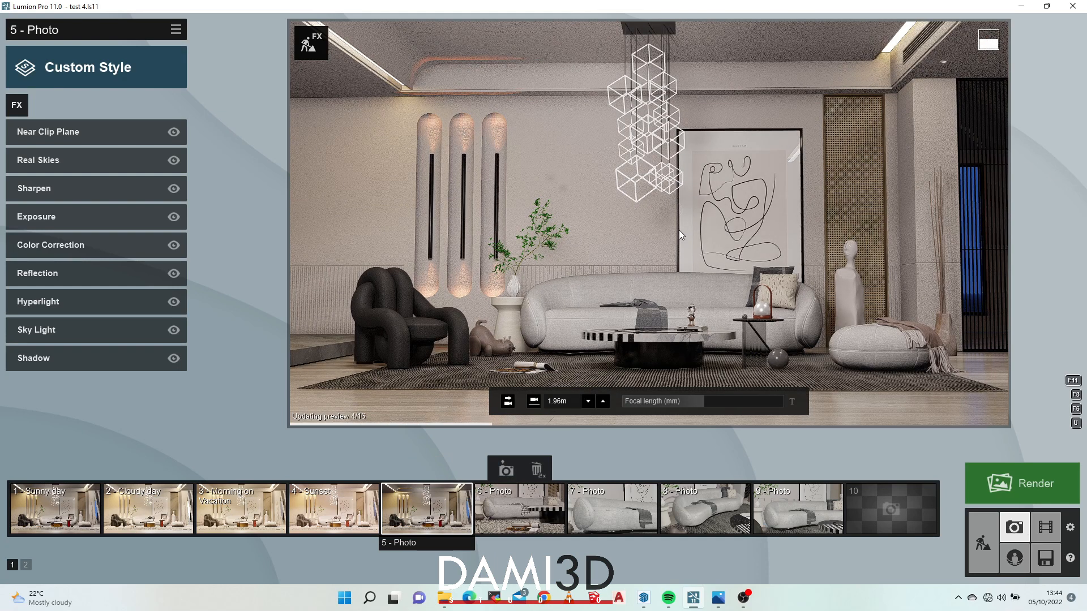
# Render the current shot at Print size (3840x2160) as a JPG file named "test render".
pyautogui.click(1015, 484)
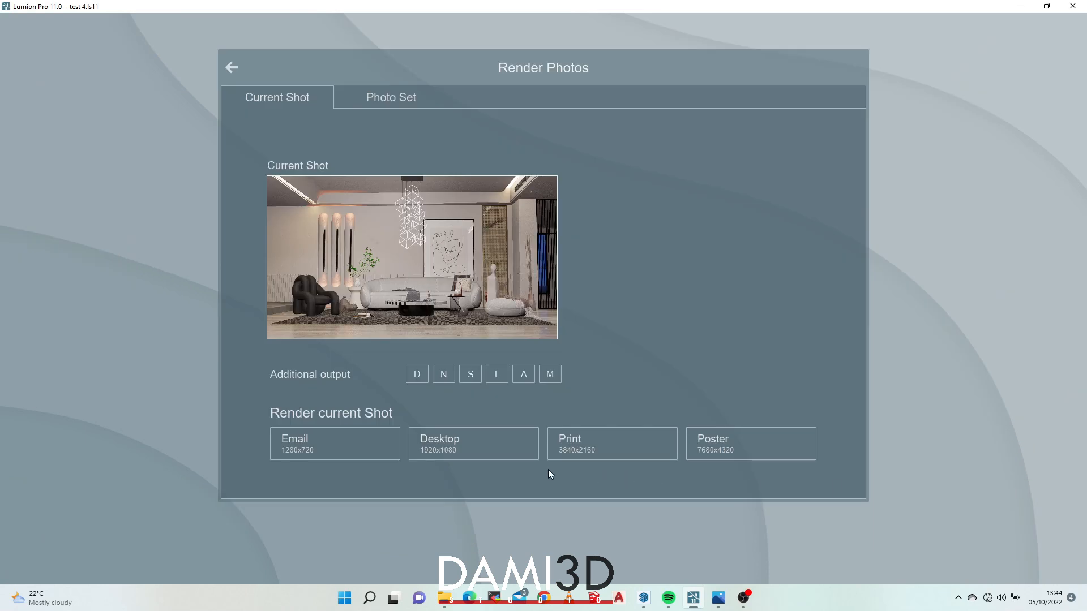
pyautogui.click(603, 451)
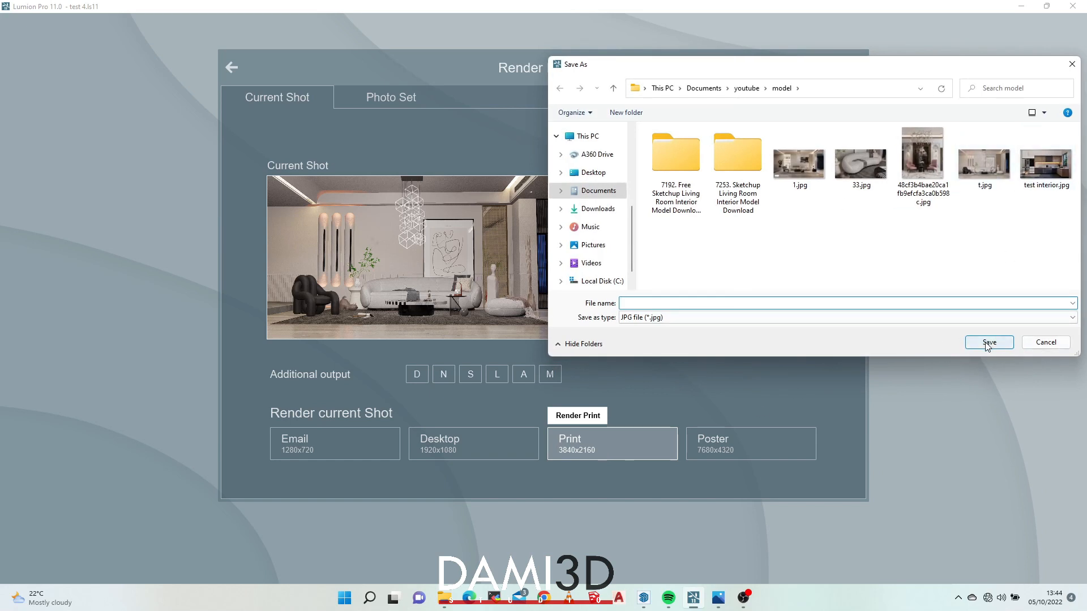
pyautogui.write('1')
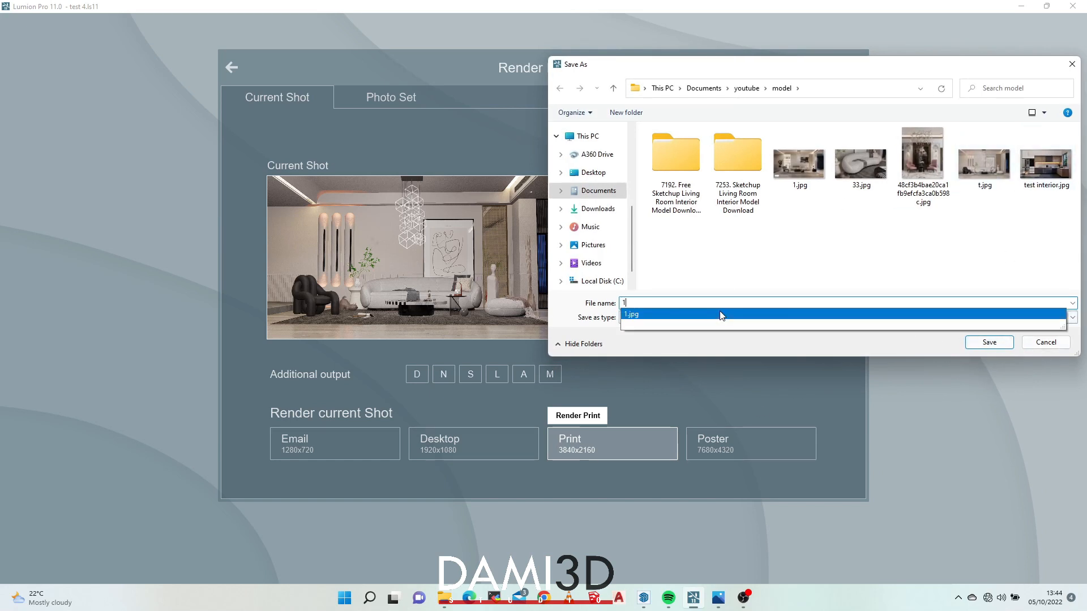
pyautogui.press('BackSpace')
pyautogui.write('test')
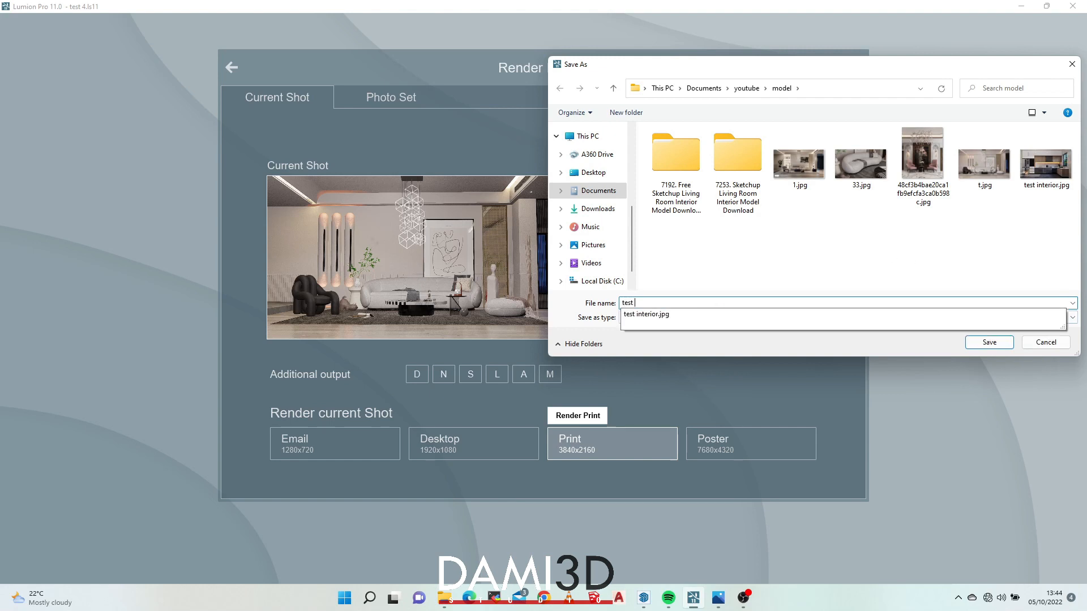
pyautogui.write(' render')
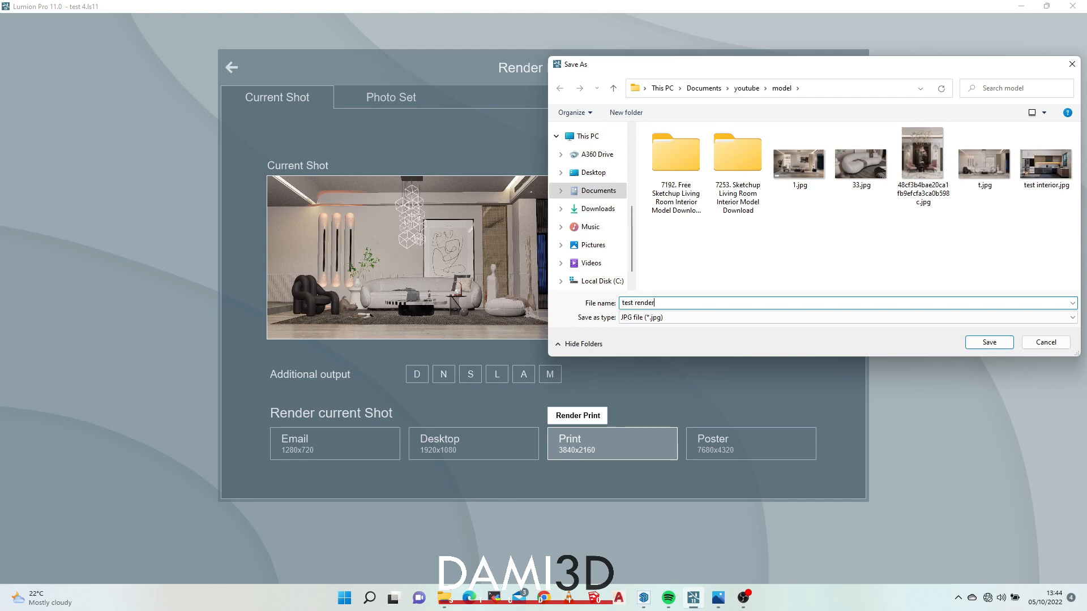